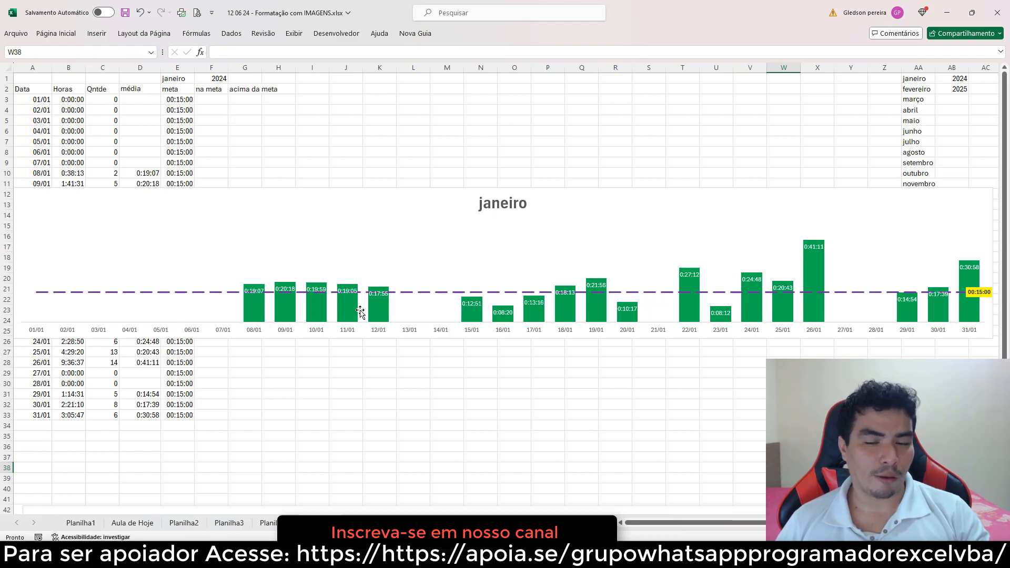
mouse_move(383, 312)
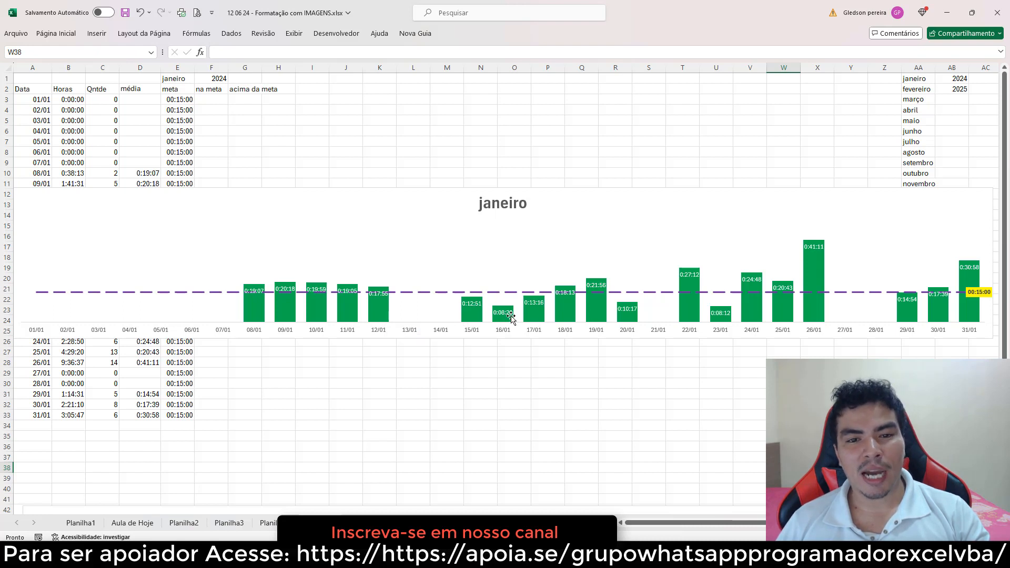
mouse_move(559, 324)
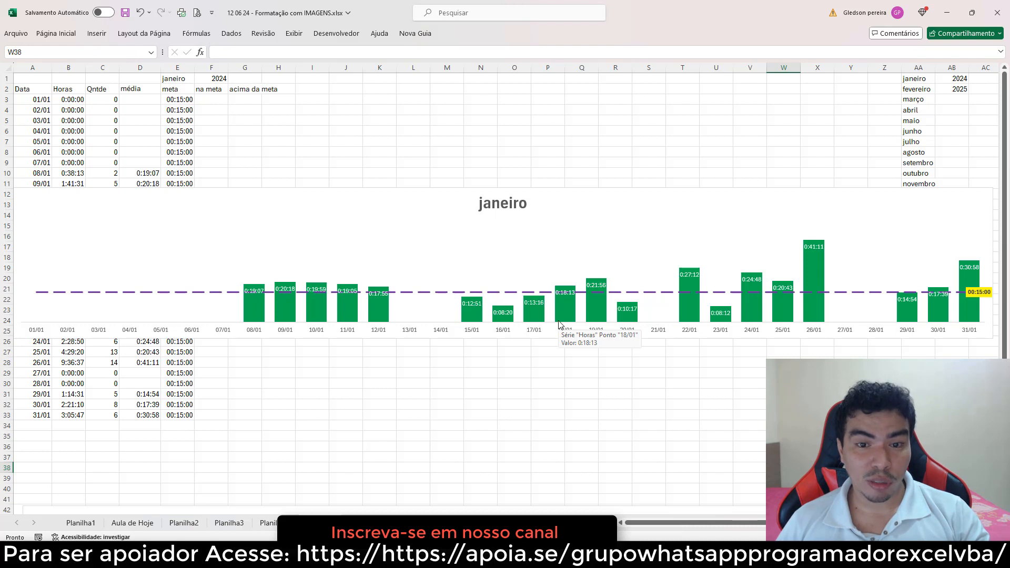
click(470, 350)
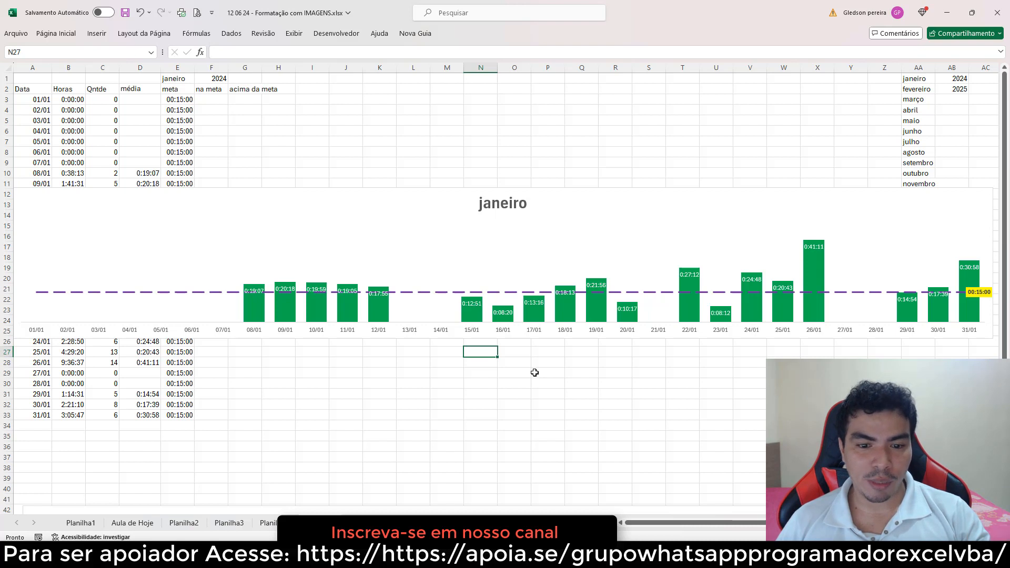
mouse_move(481, 316)
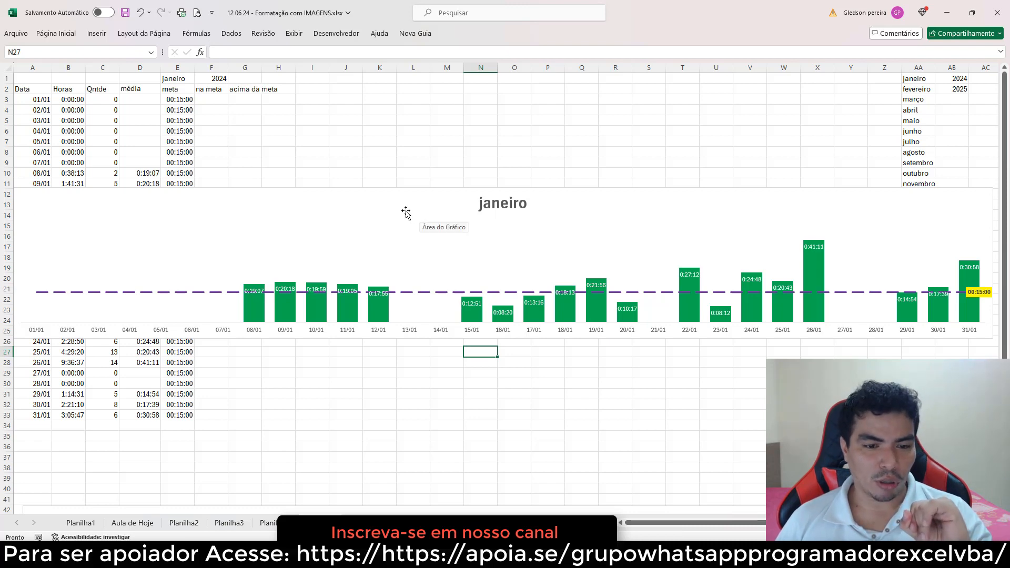
Move the janeiro chart below the data table so it starts around row 35
click(310, 196)
drag(310, 197, 450, 336)
scroll(316, 268, down, 1)
drag(292, 287, 281, 384)
scroll(276, 363, up, 1)
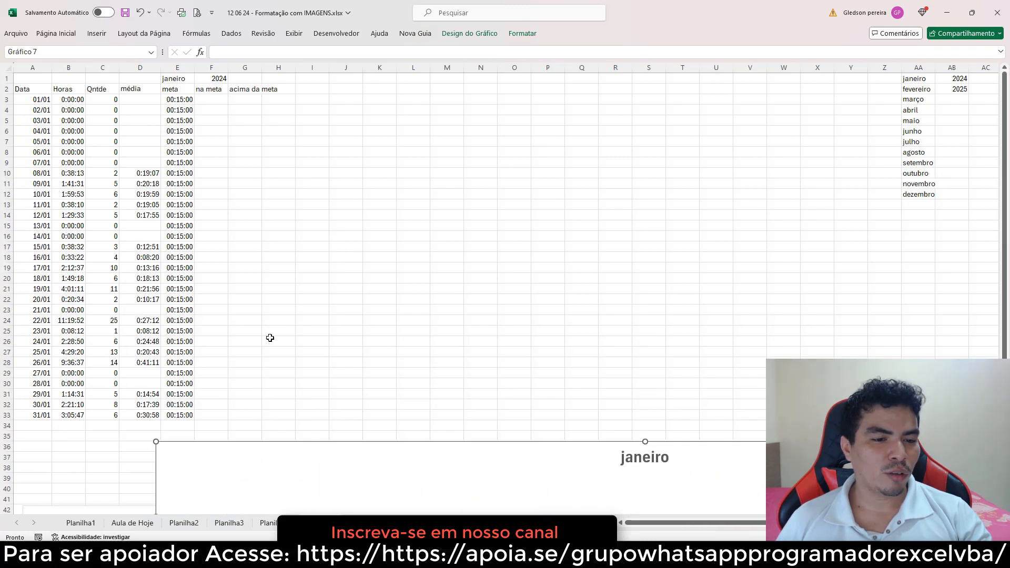
Examine the média column's formulas and the empty na meta and acima da meta columns
click(220, 101)
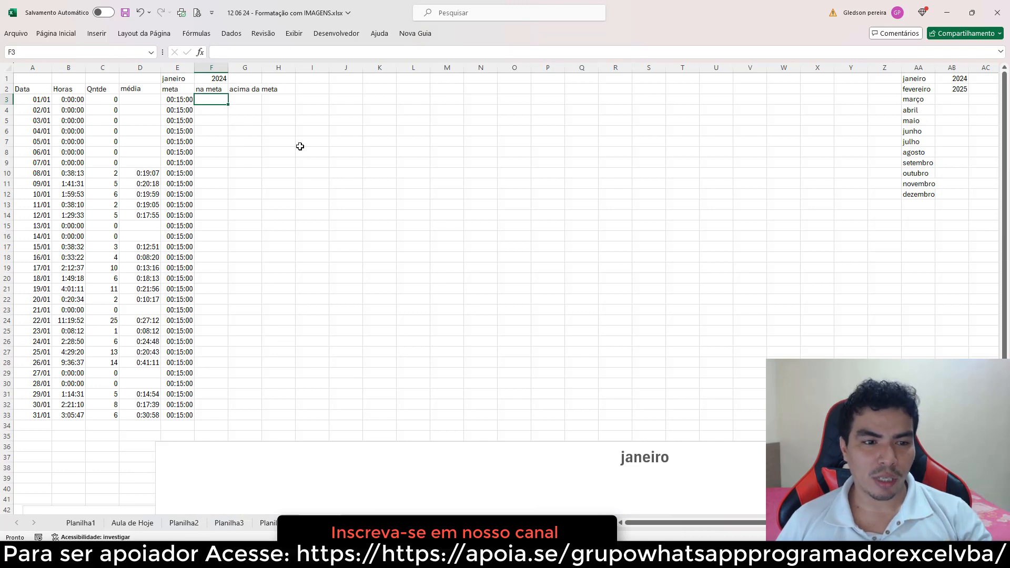
click(316, 158)
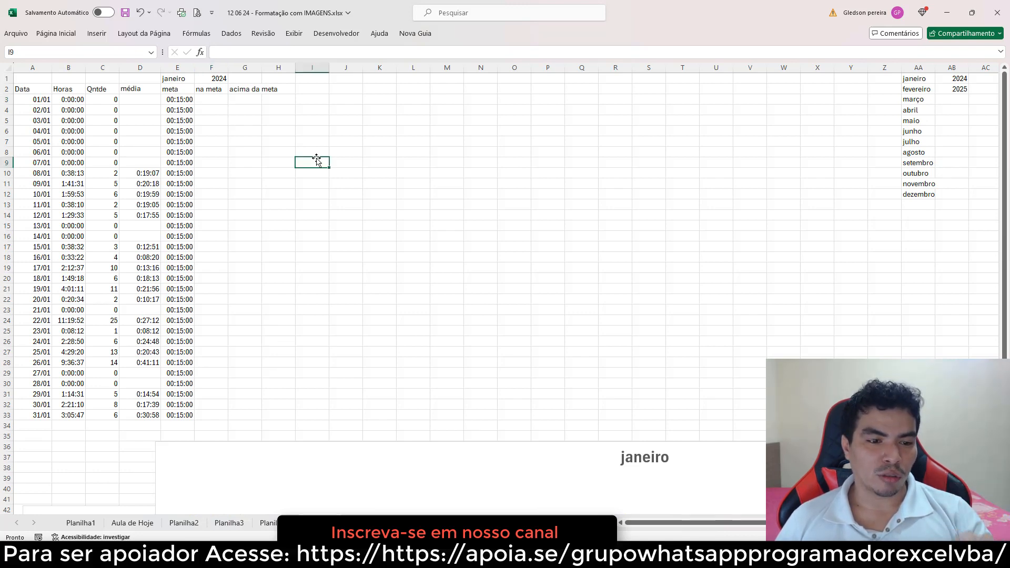
click(149, 103)
drag(150, 103, 126, 412)
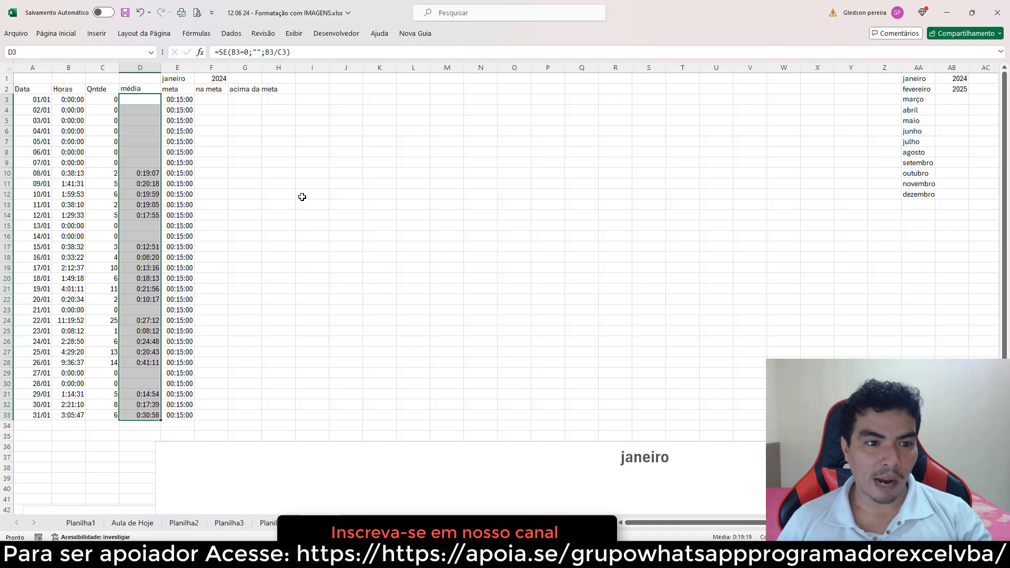
click(219, 102)
click(325, 134)
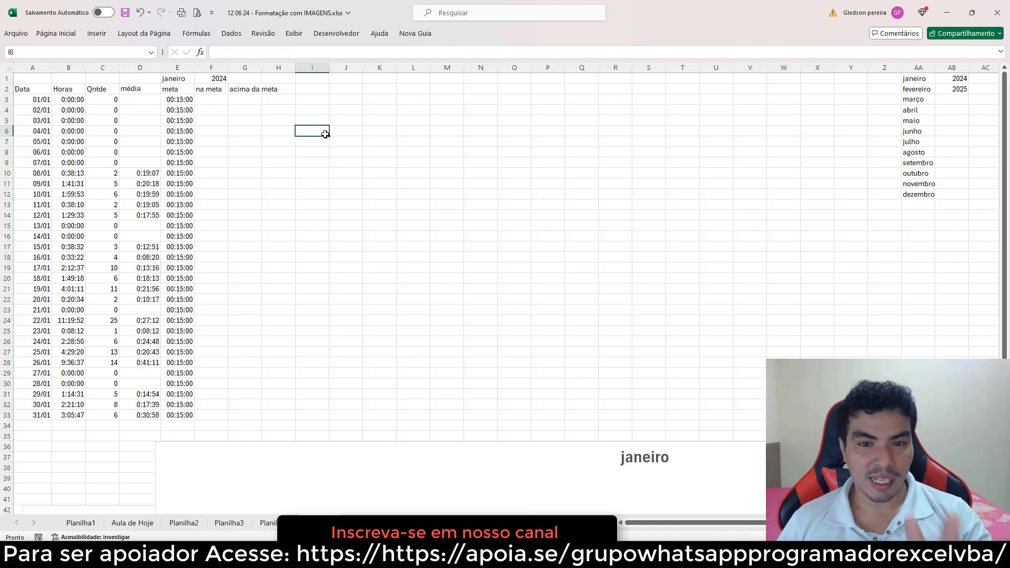
drag(150, 101, 142, 414)
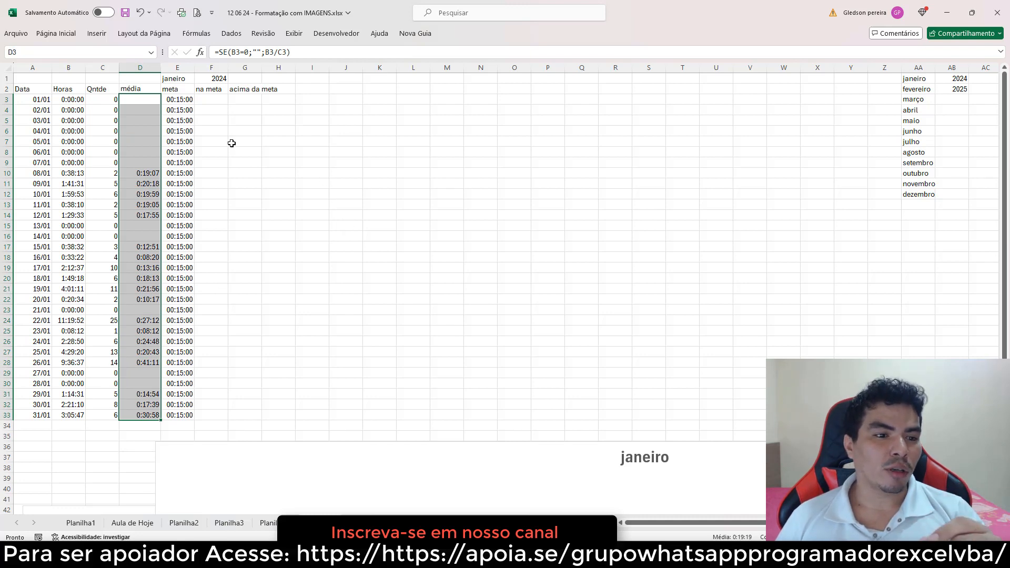
click(150, 100)
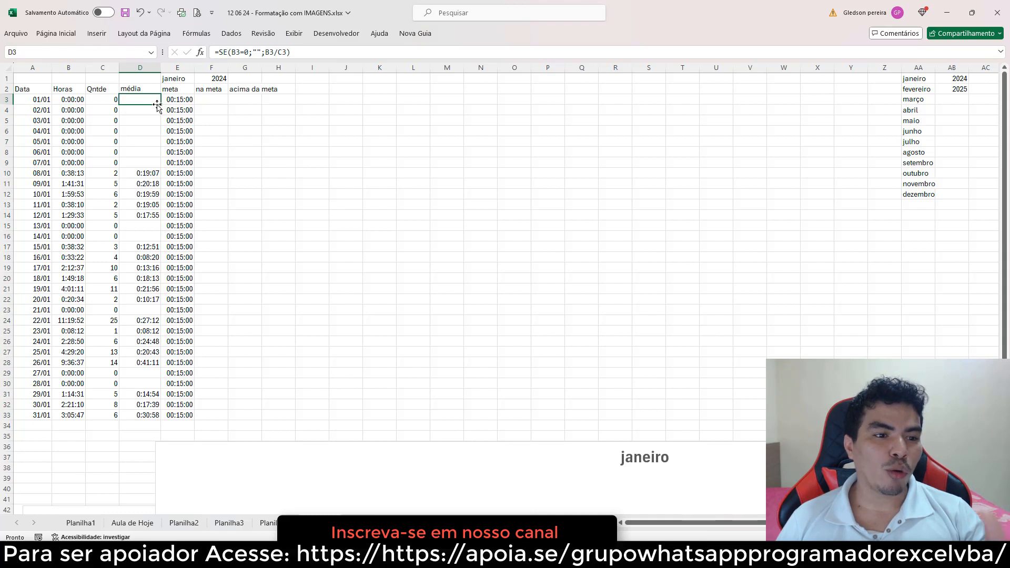
click(187, 100)
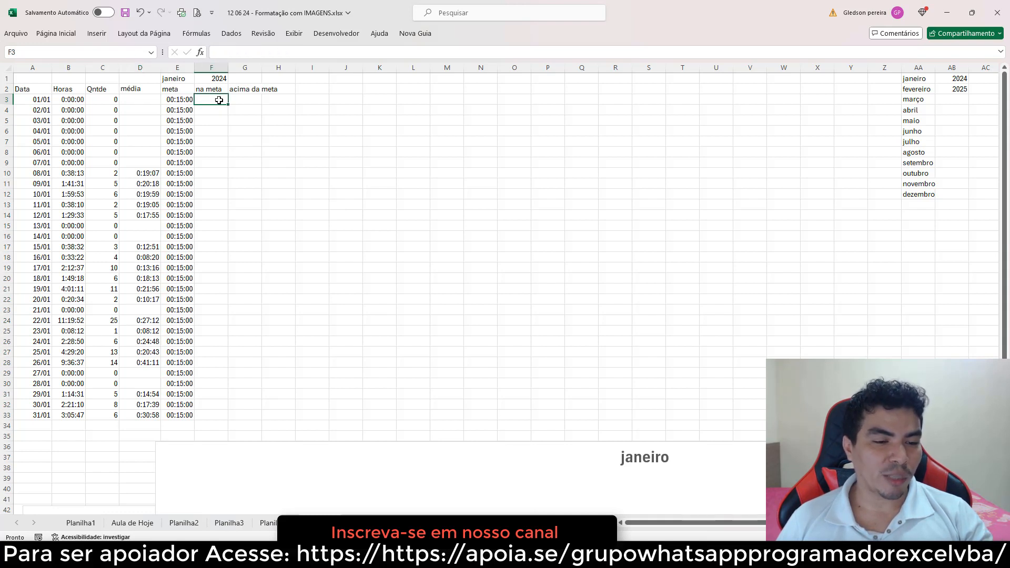
click(213, 68)
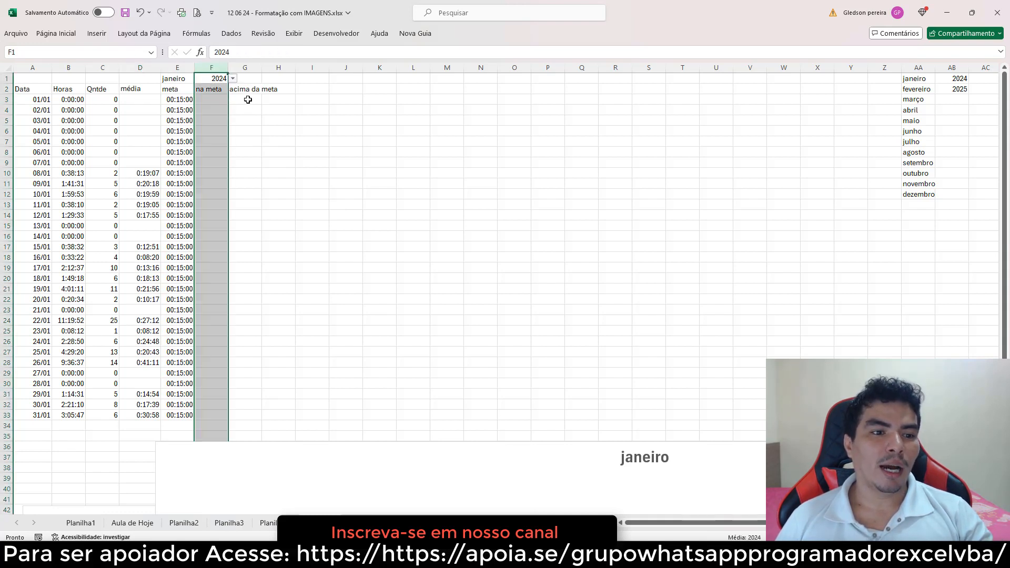
click(152, 98)
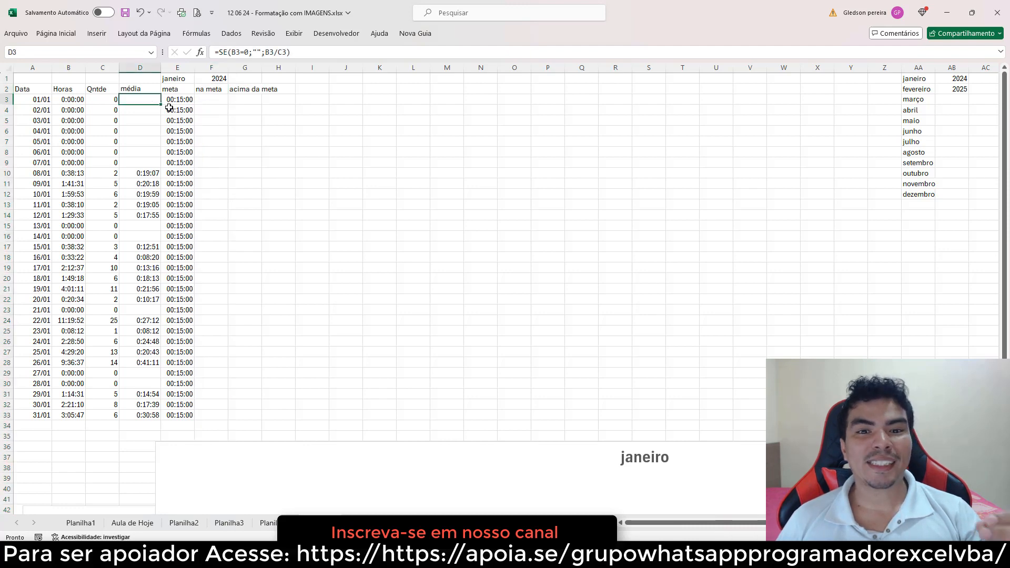
click(191, 103)
click(253, 99)
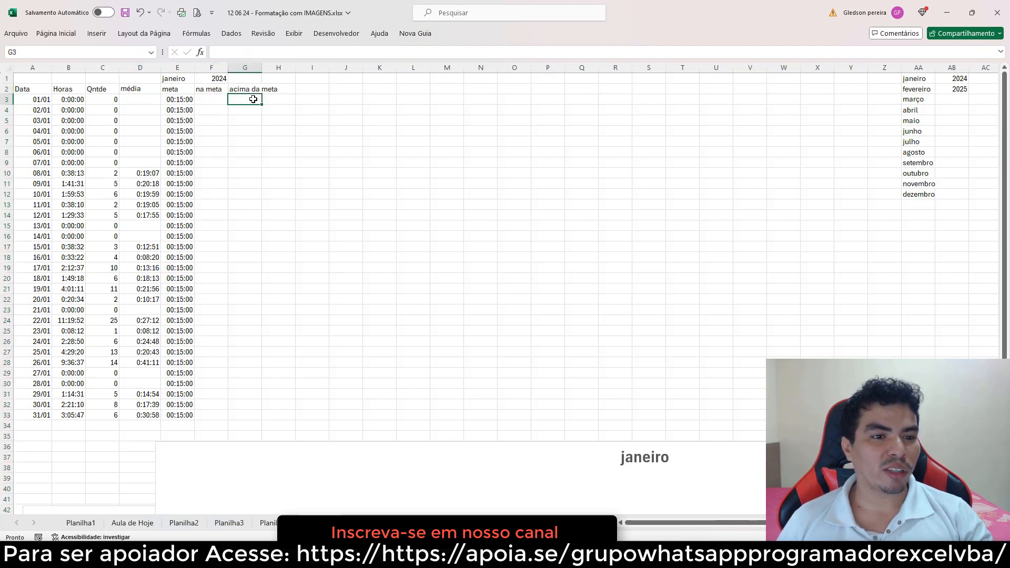
click(300, 119)
click(215, 101)
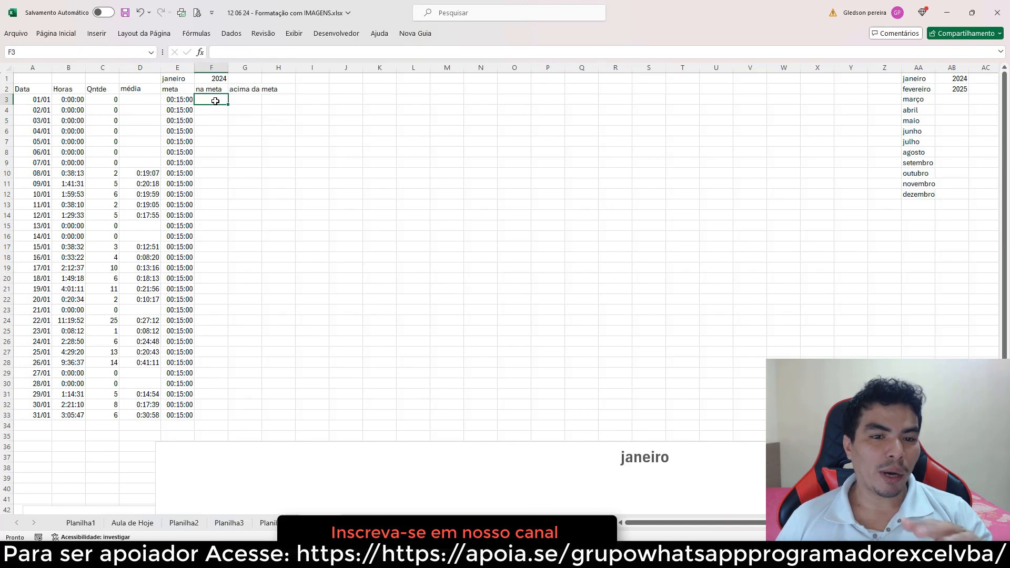
Enter the formula =SE(D3<=E3;D3;"") in F3 of the na meta column
text(=)
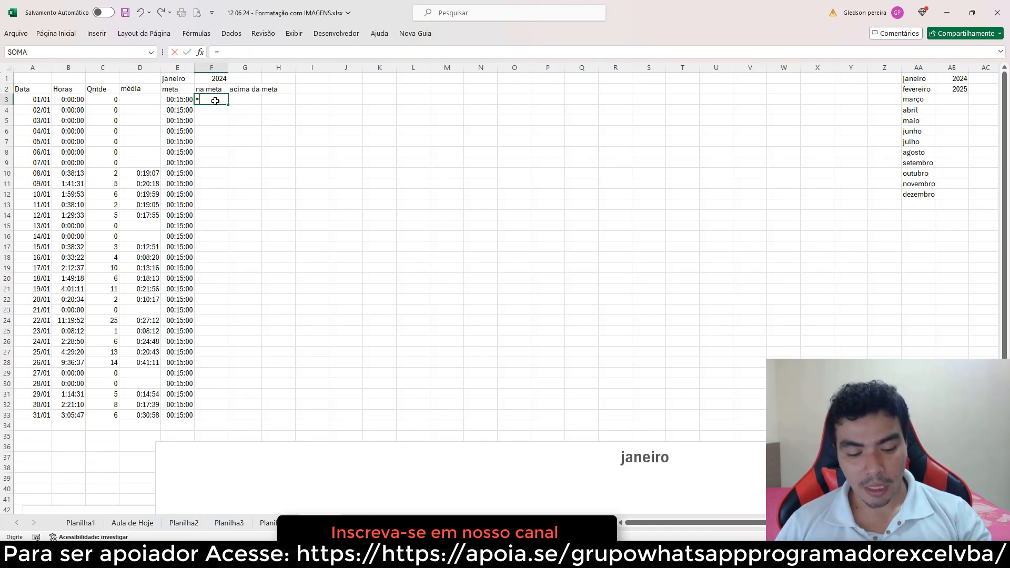
text(se)
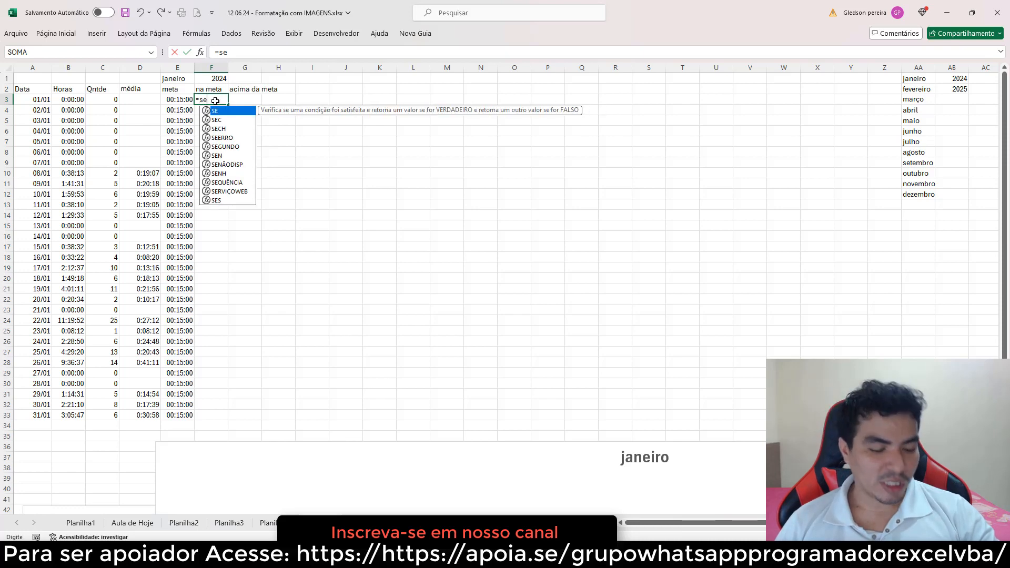
key(Tab)
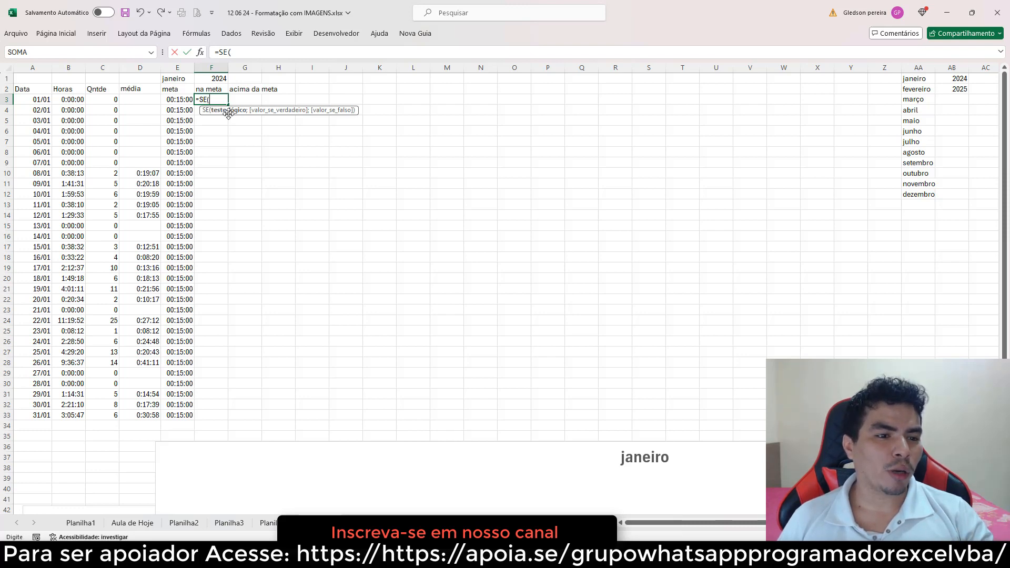
click(143, 101)
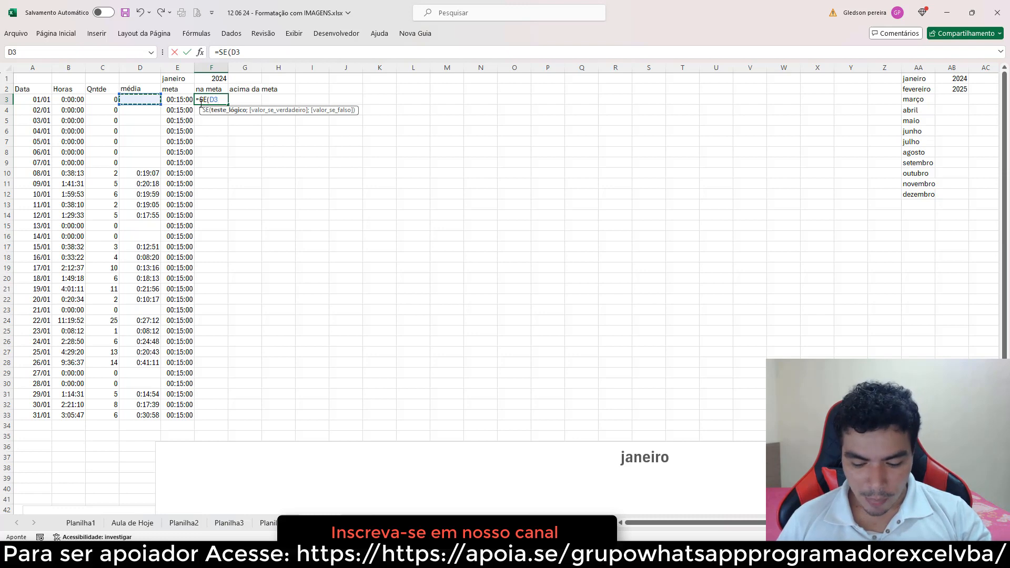
text(<=)
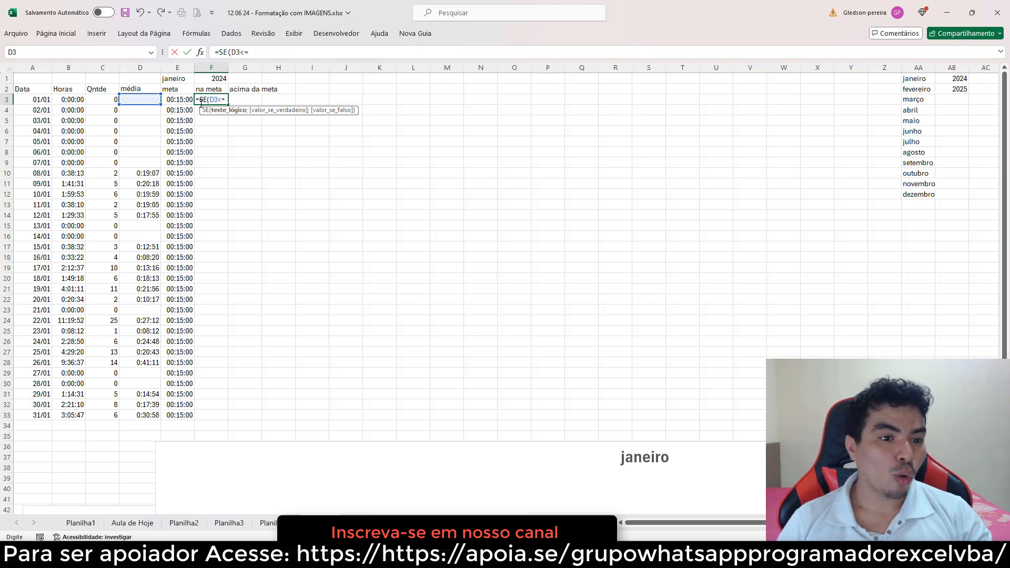
click(180, 101)
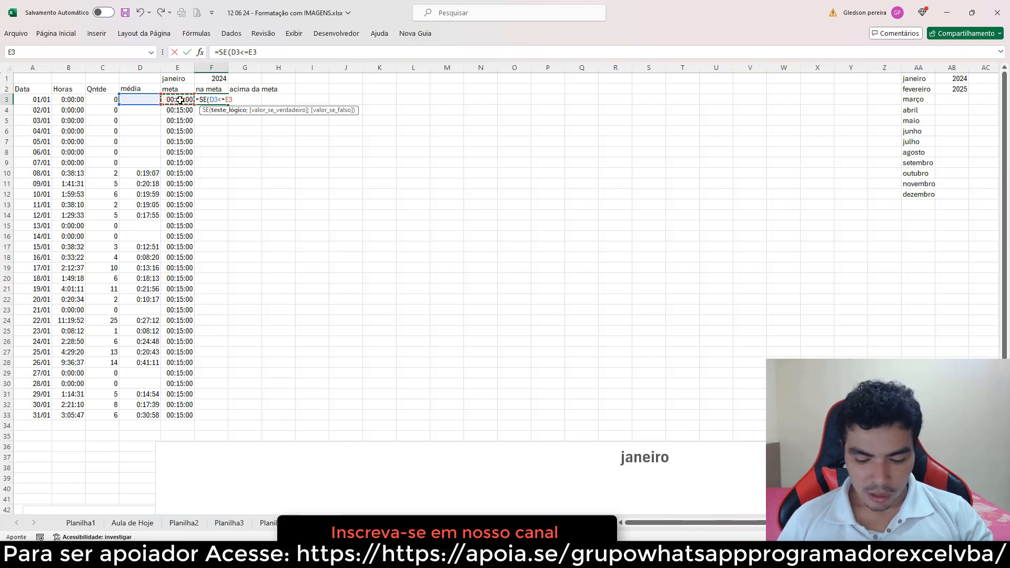
text(;)
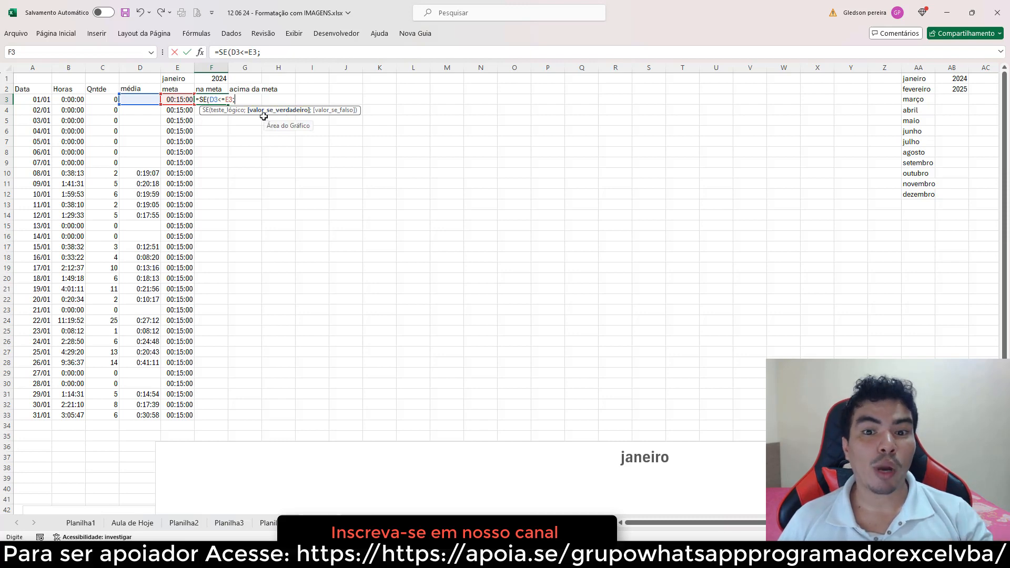
click(144, 98)
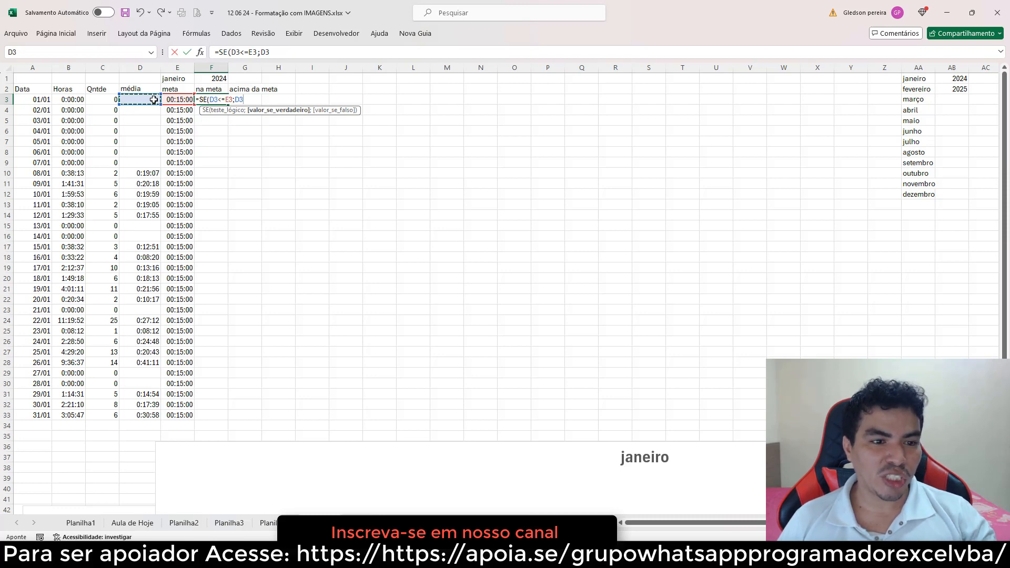
text(;)
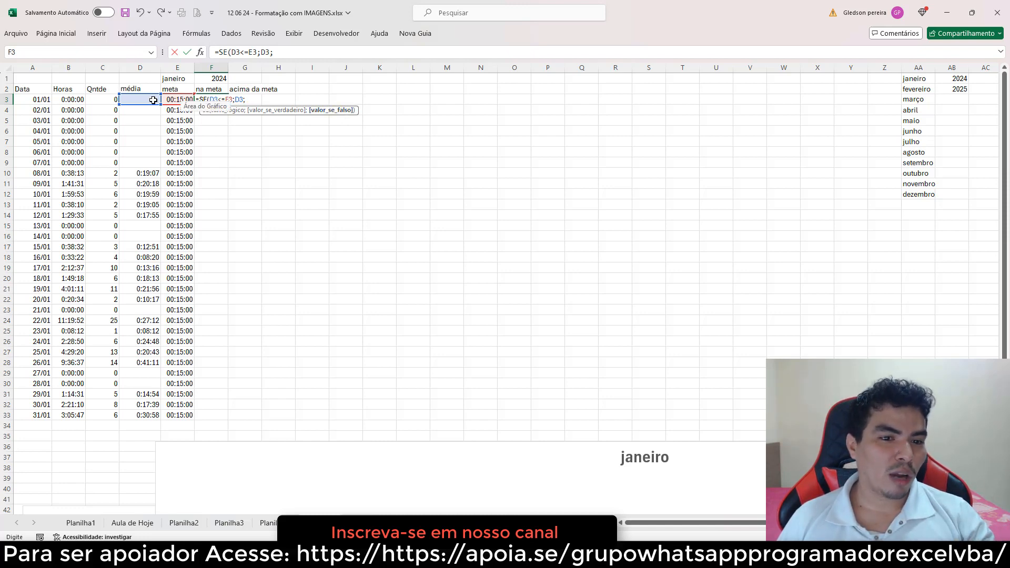
click(288, 53)
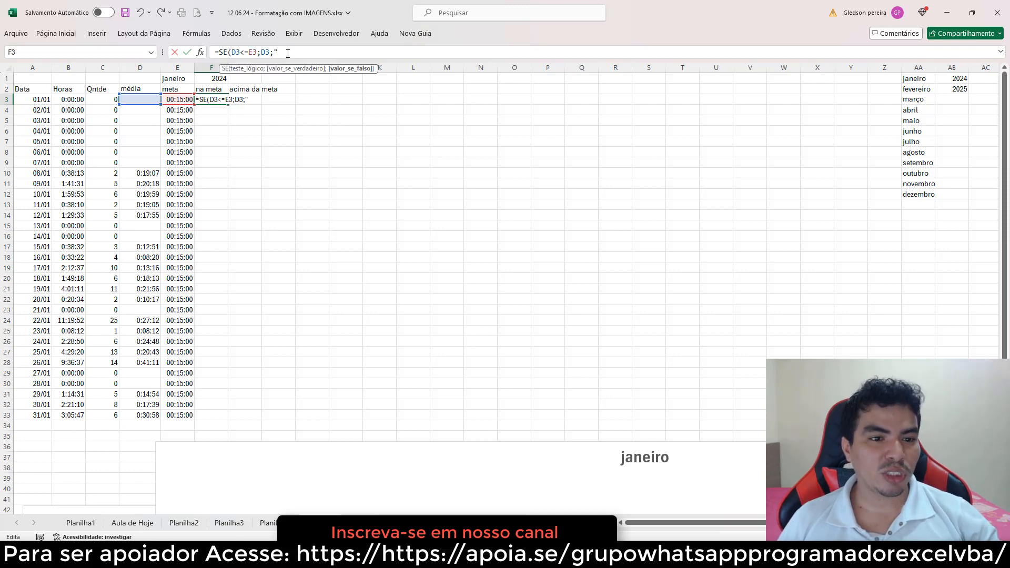
text(""))
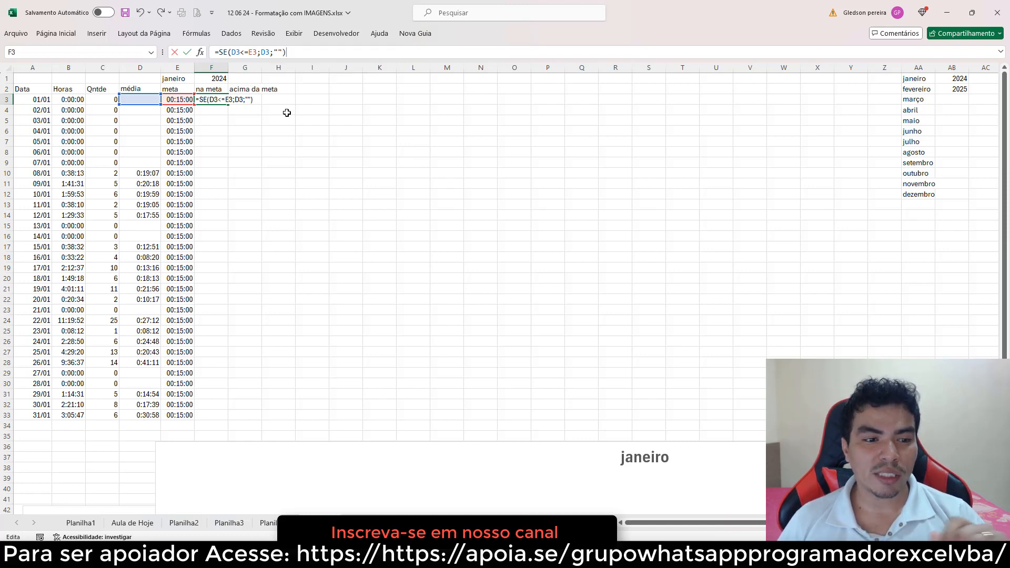
key(Return)
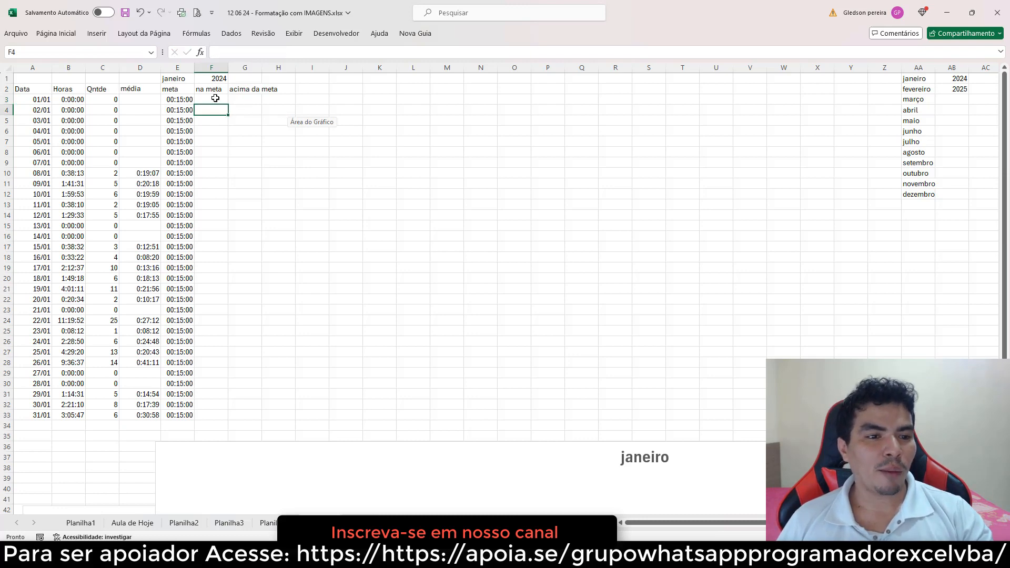
Copy the F3 formula across into G3 of the acima da meta column
click(212, 99)
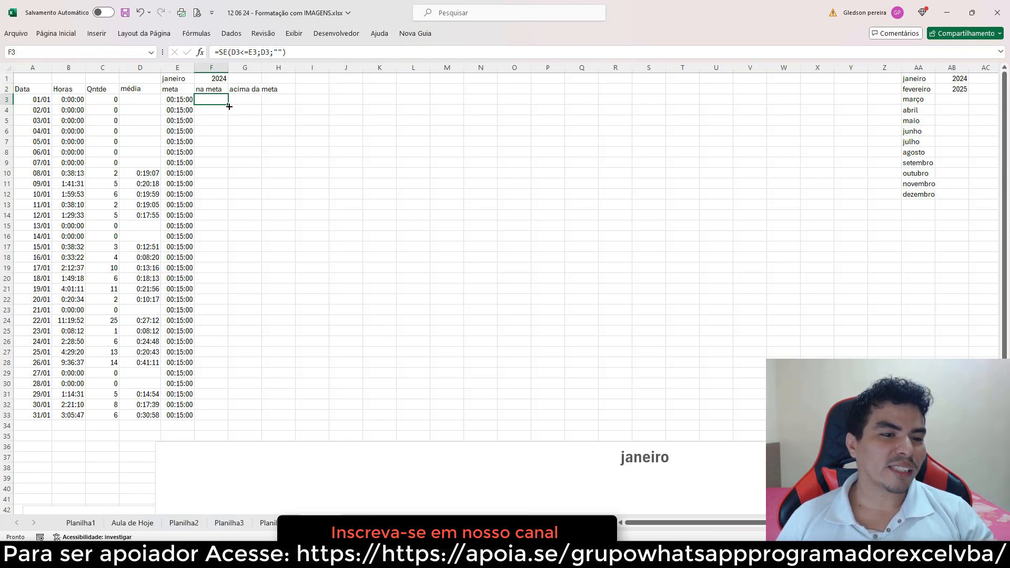
drag(229, 106, 257, 105)
click(247, 101)
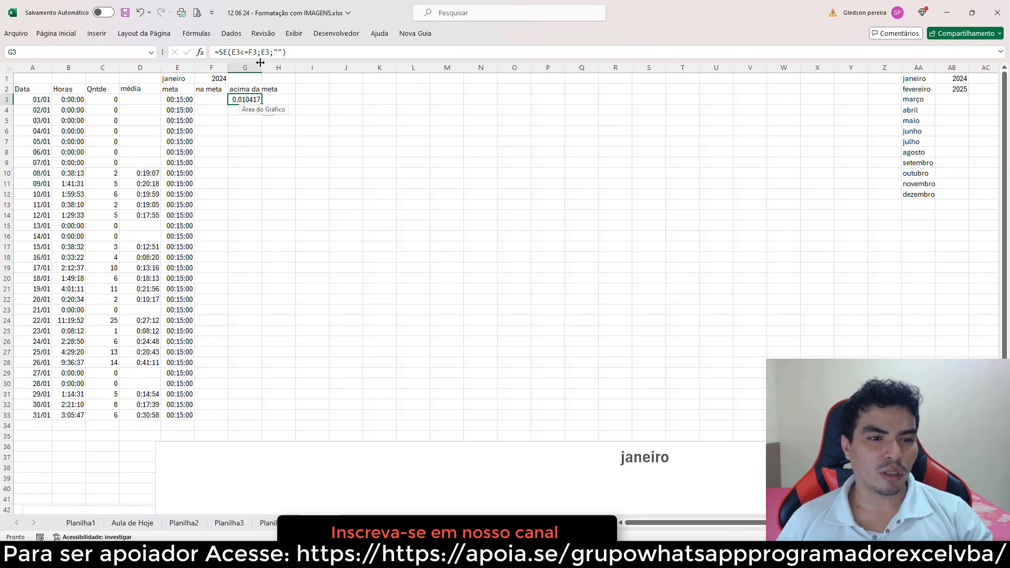
Compare the formulas of G3 and F3 in the formula bar without changing them
click(229, 55)
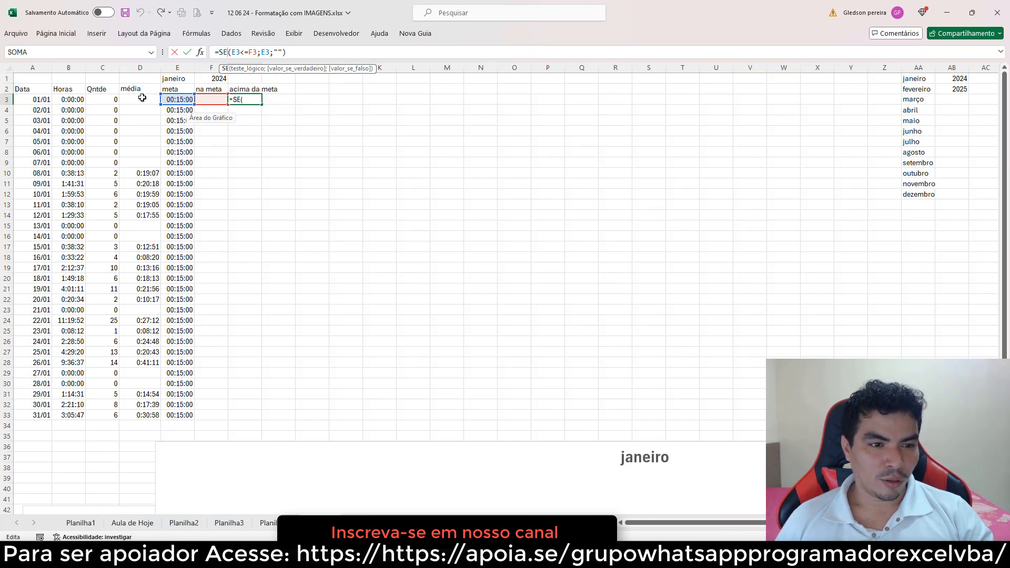
key(ctrl+Return)
click(212, 99)
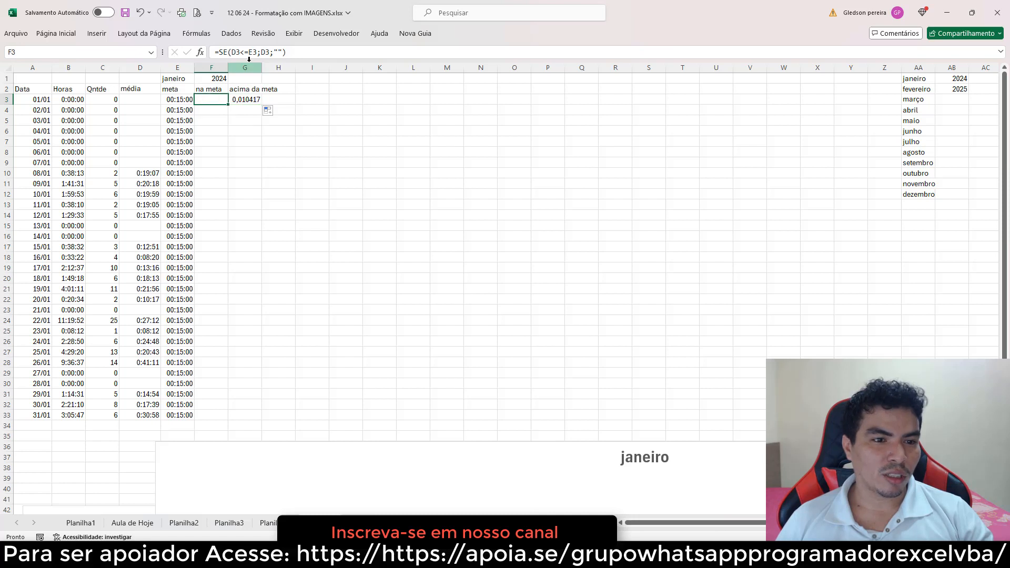
click(249, 54)
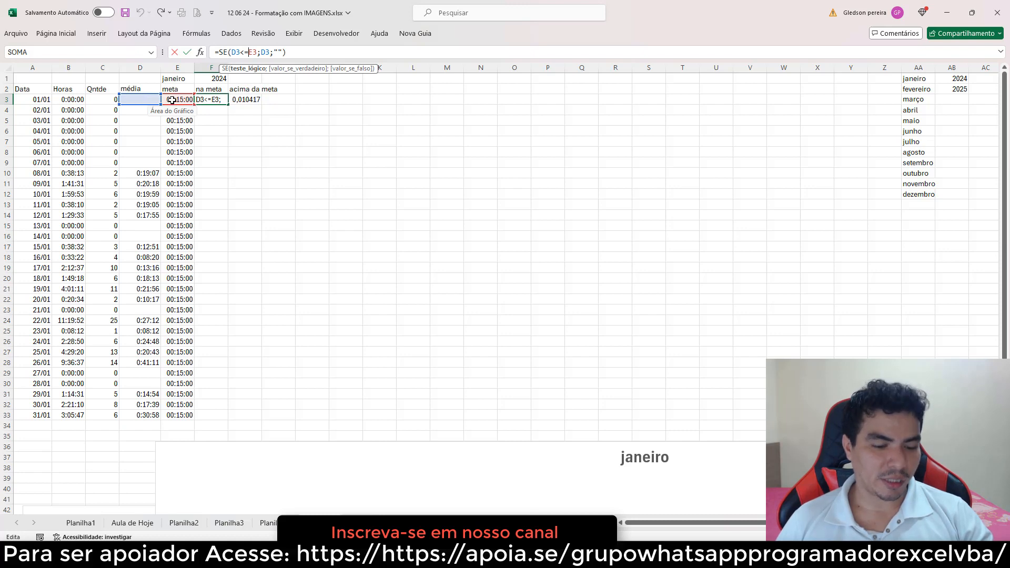
key(Escape)
Make the column references in F3's formula absolute, giving =SE($D3<=$E3;$D3;"")
click(248, 99)
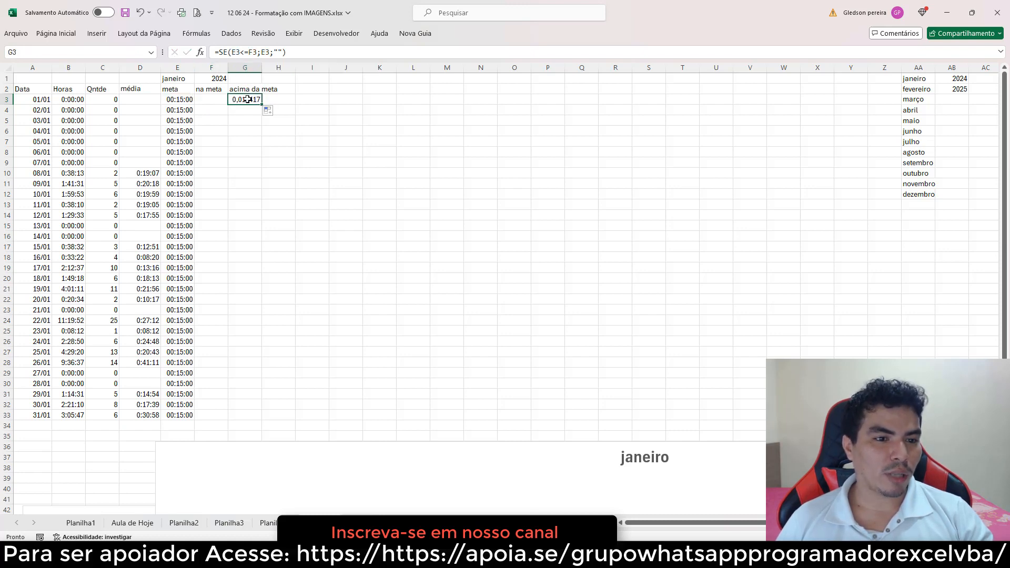
click(242, 54)
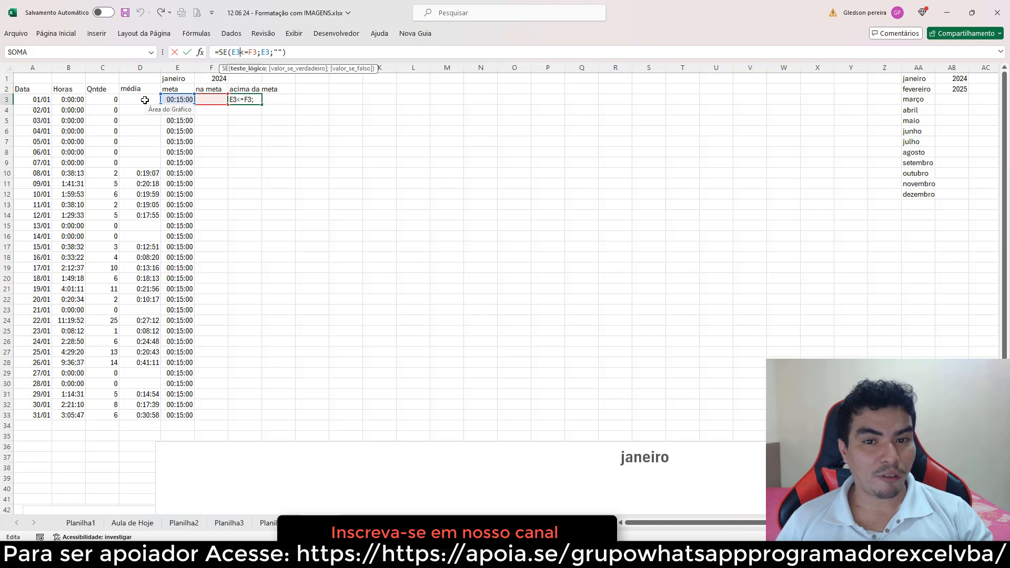
key(Return)
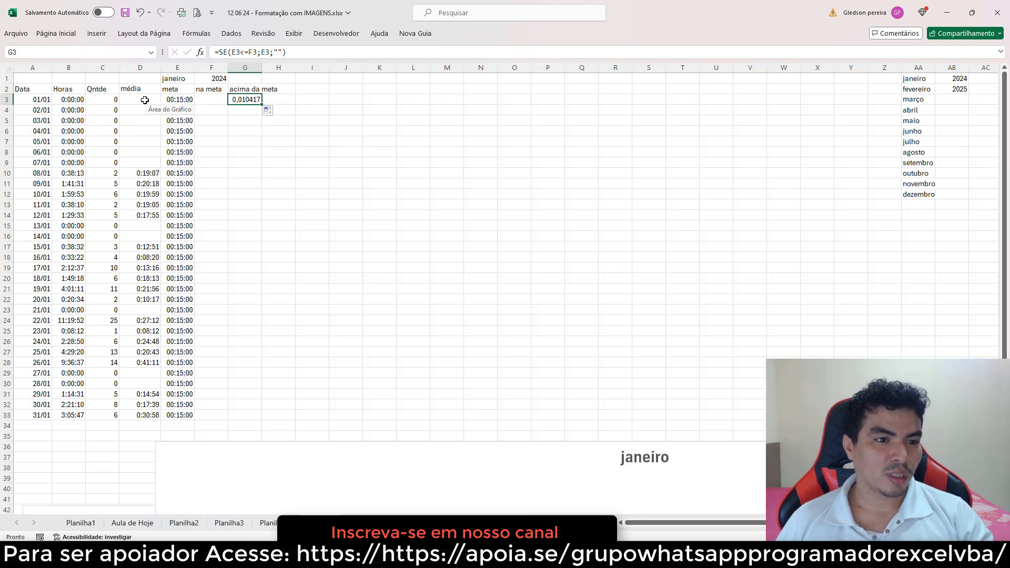
click(211, 99)
click(232, 52)
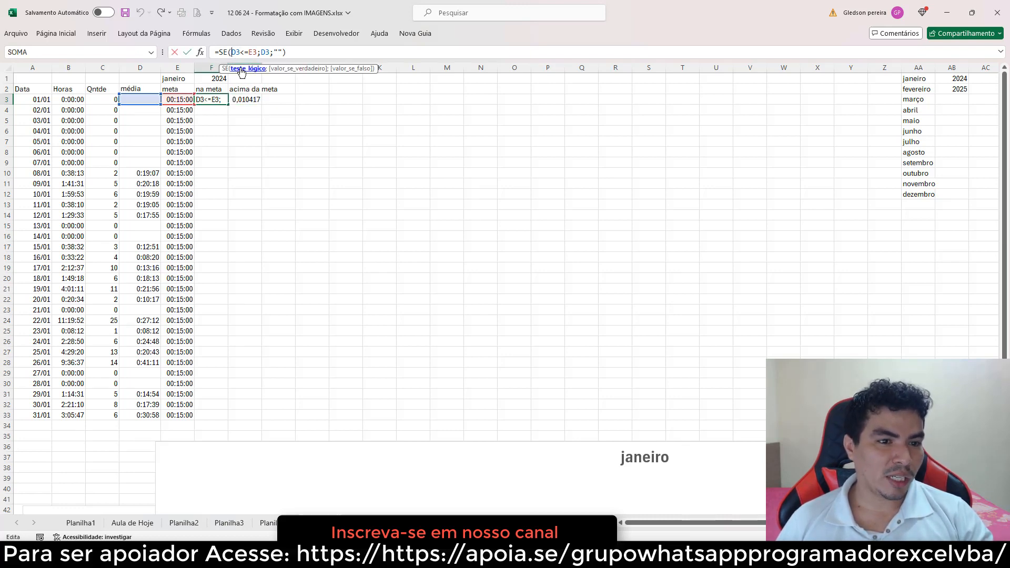
text($)
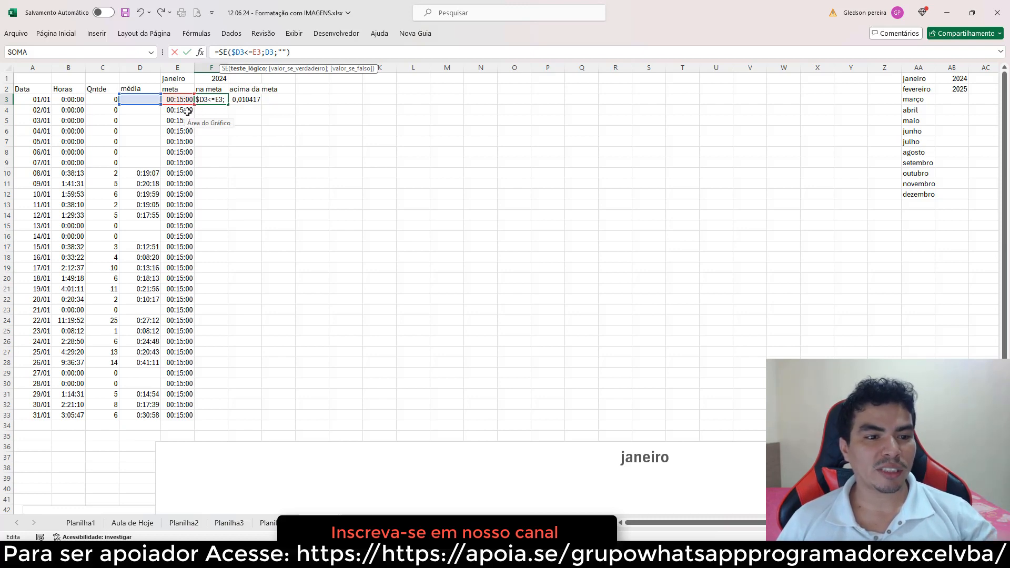
click(254, 52)
text($)
click(272, 52)
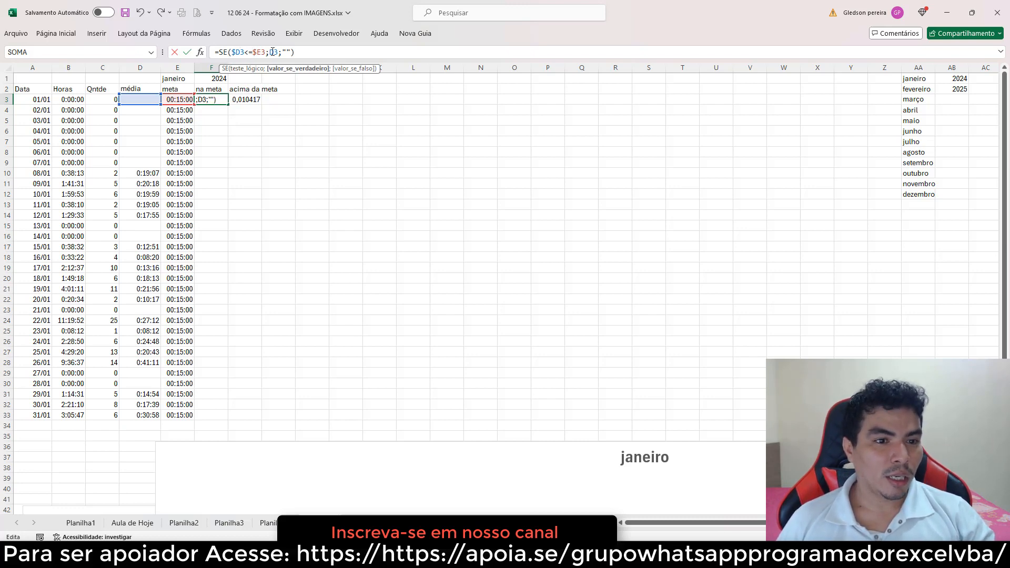
text($)
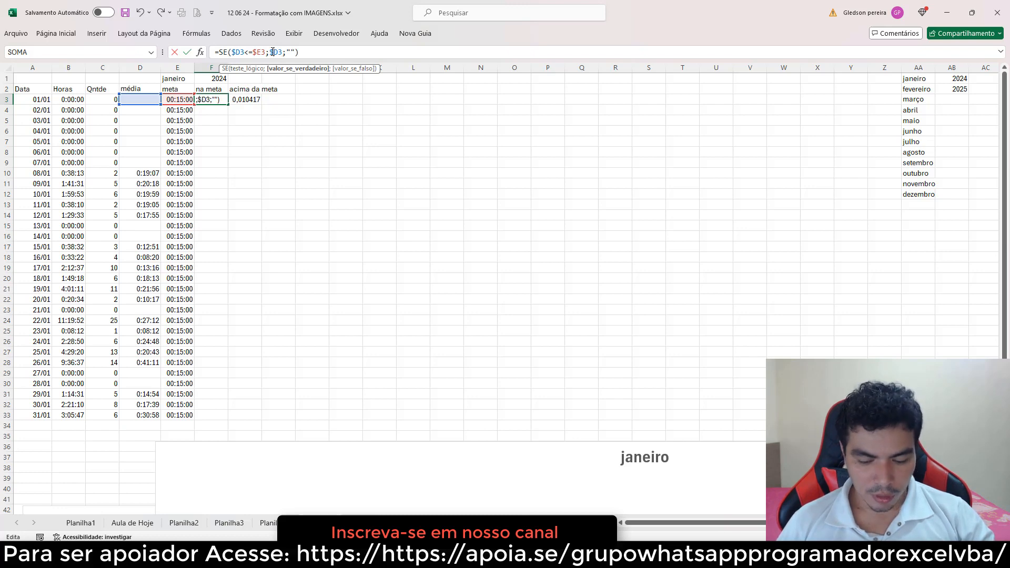
key(Return)
Copy F3's formula into G3 and change its comparison so it reads =SE($D3>$E3;$D3;"")
click(221, 99)
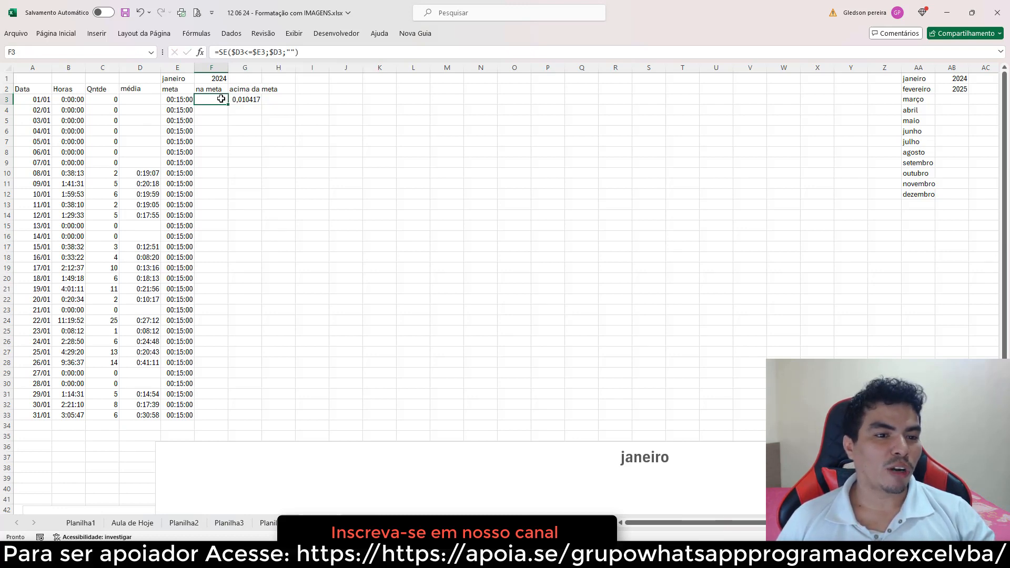
drag(228, 104, 256, 101)
click(255, 116)
click(250, 99)
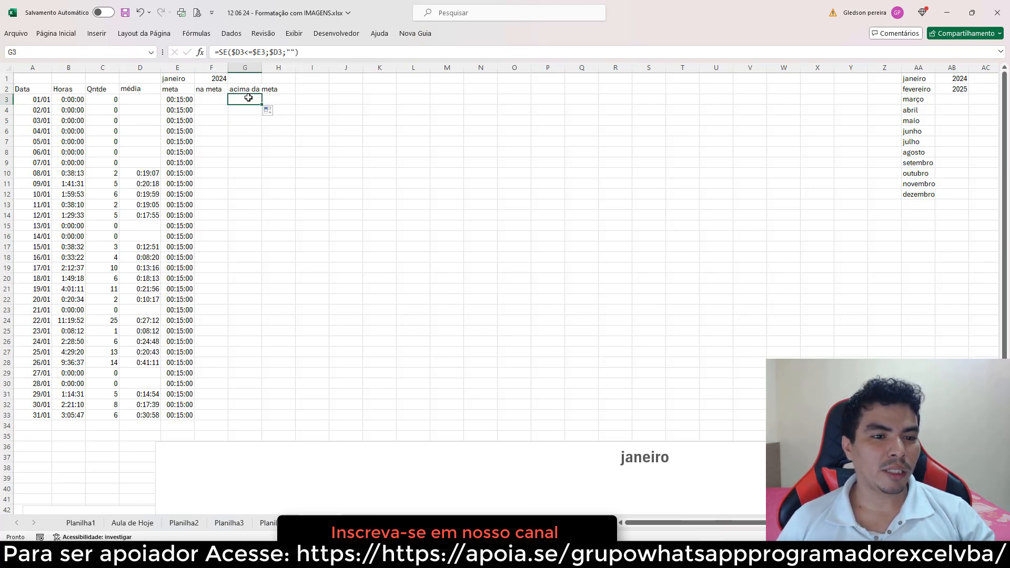
click(260, 52)
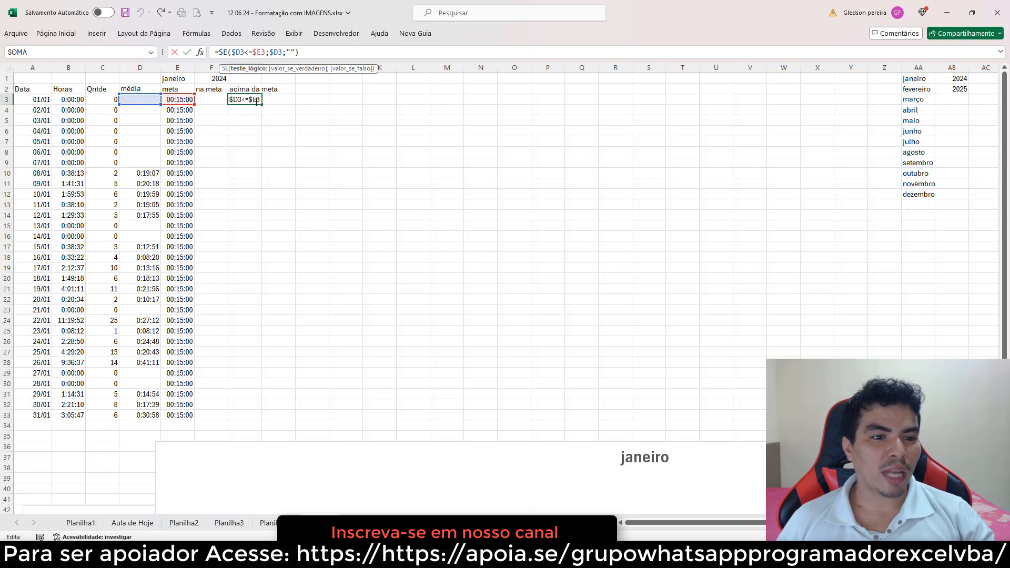
double_click(247, 52)
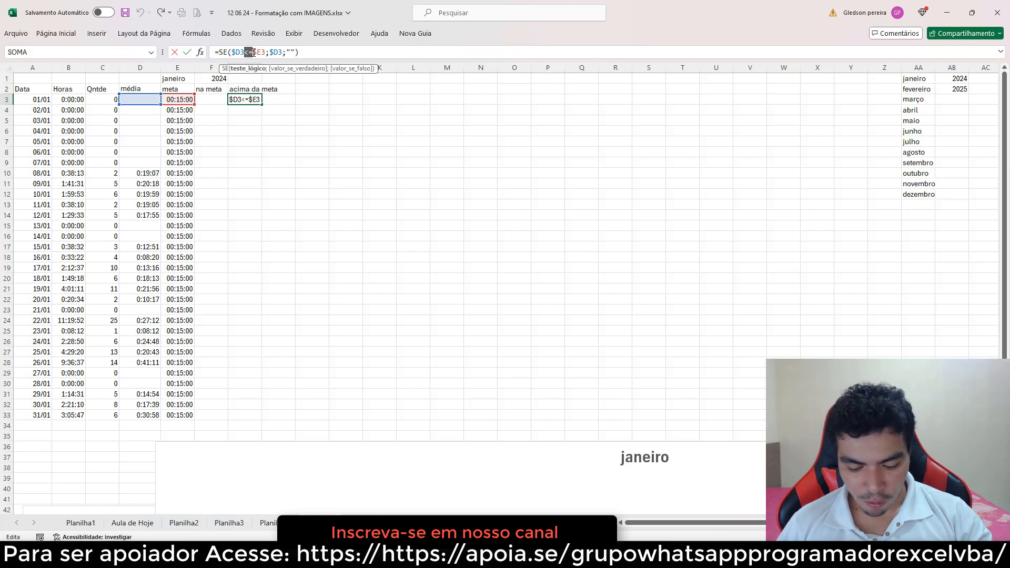
text(>)
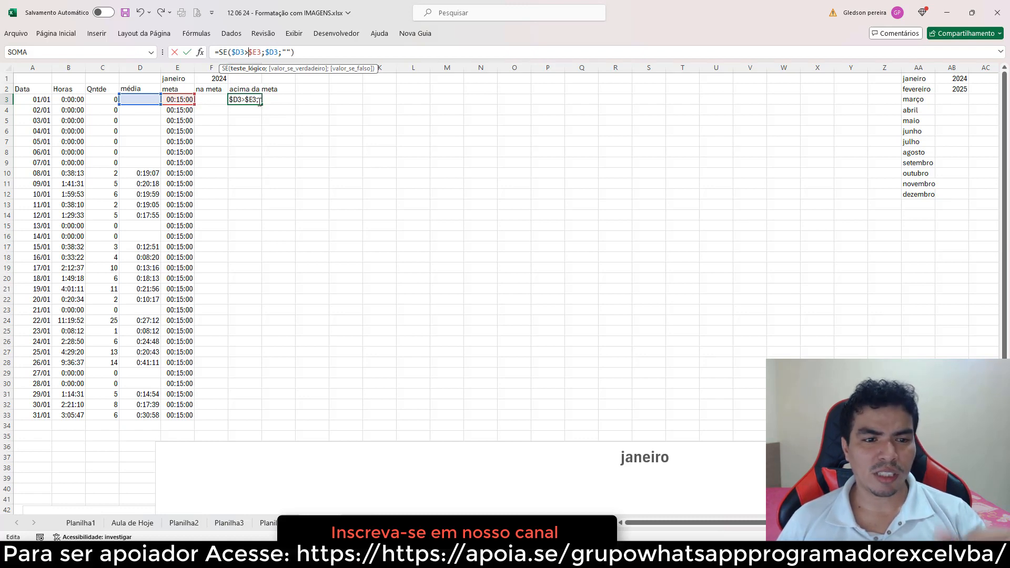
key(Return)
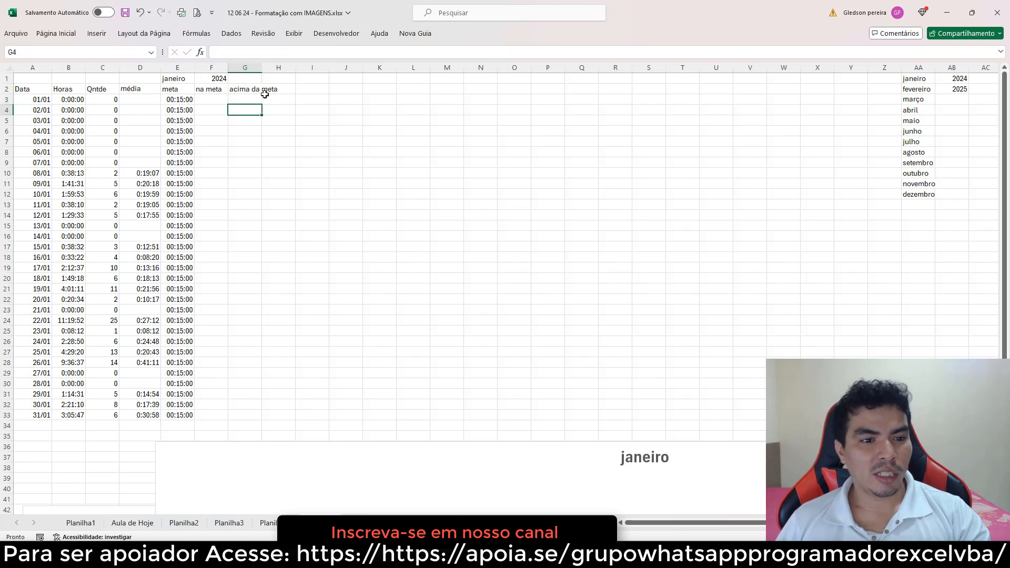
Fill the F3:G3 formulas down through row 33
drag(214, 97, 264, 103)
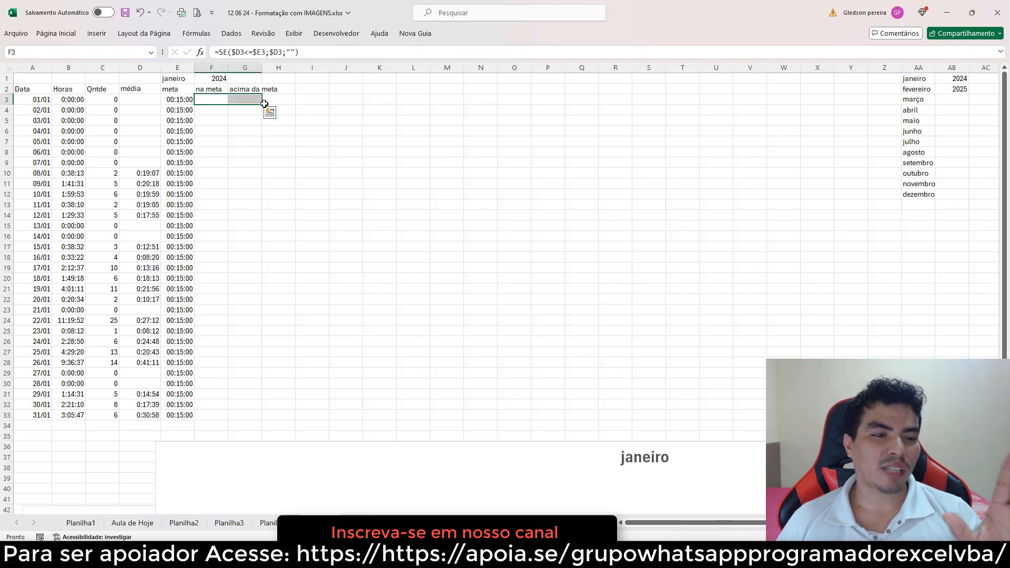
double_click(262, 105)
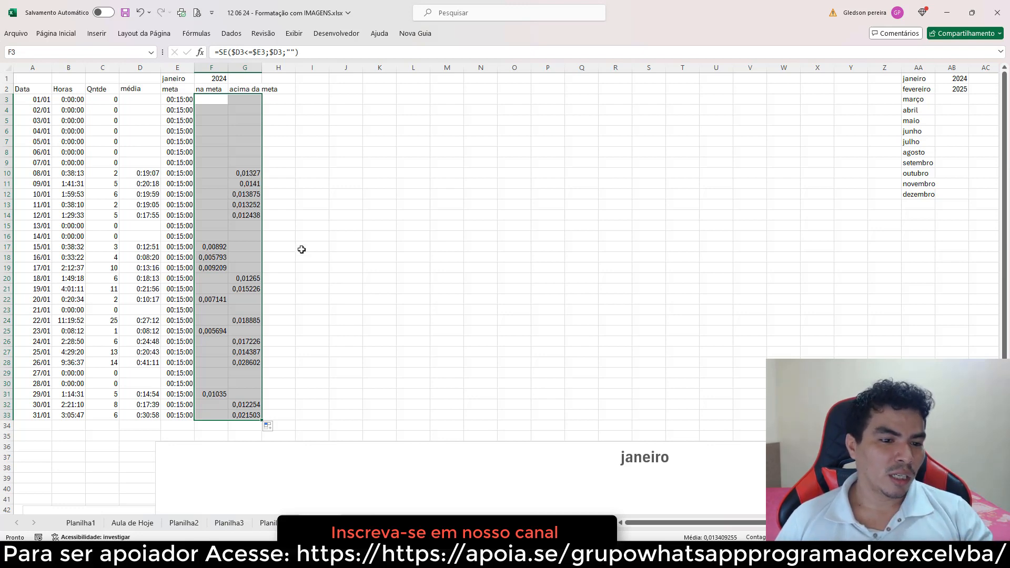
Format the na meta and acima da meta cells with the 37:30:55 time format
right_click(248, 223)
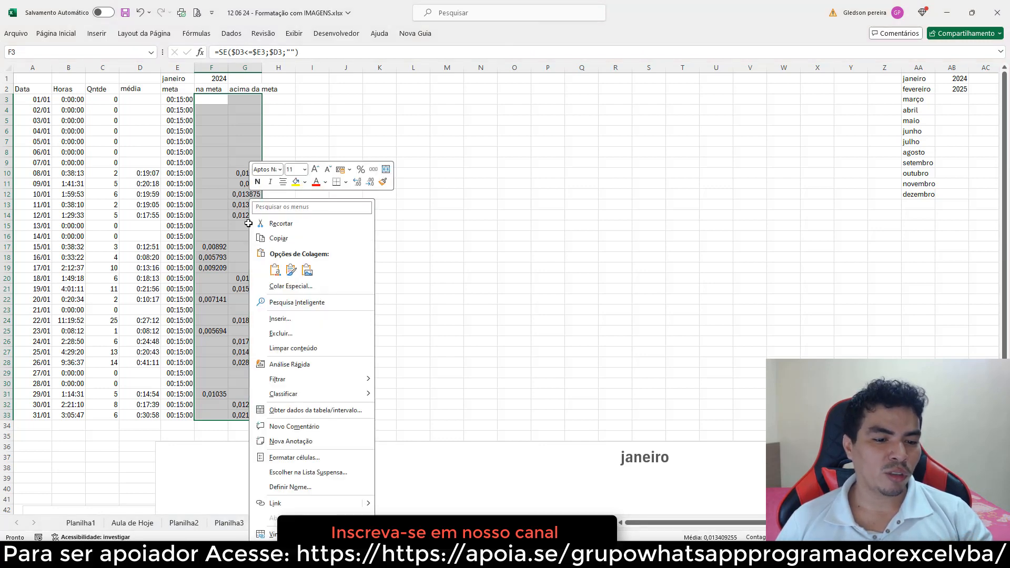
click(316, 460)
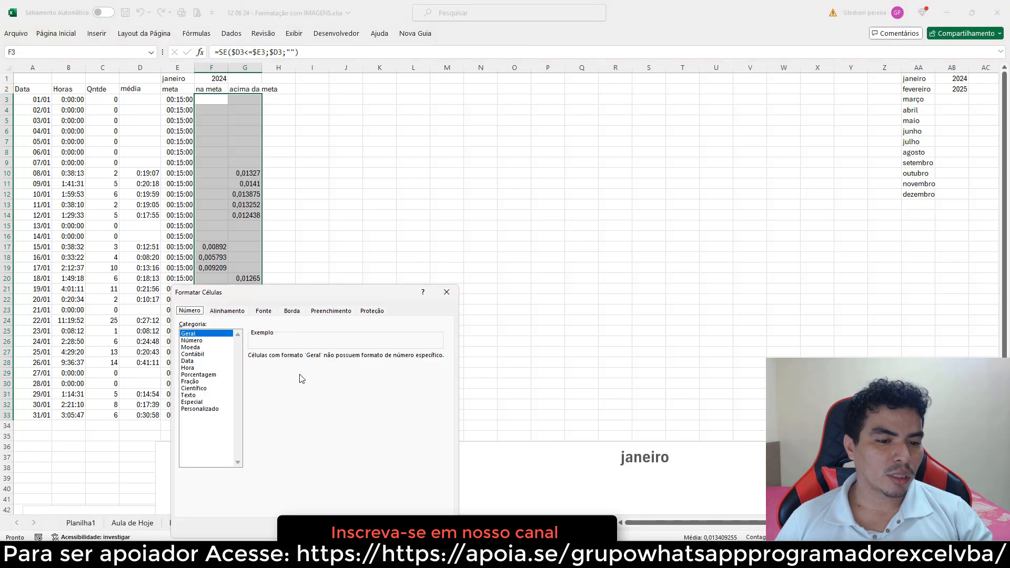
click(191, 370)
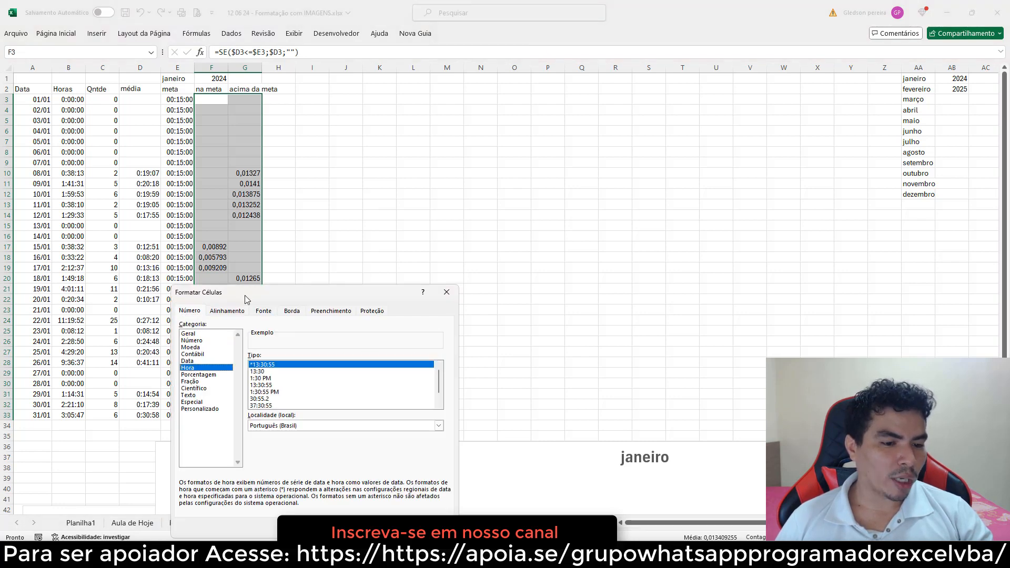
drag(245, 295, 349, 181)
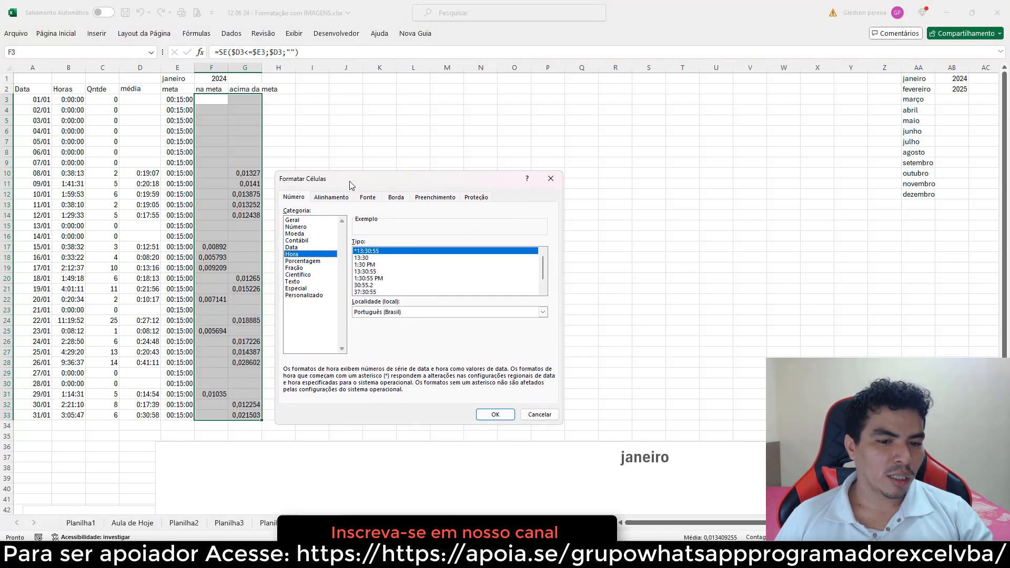
click(374, 293)
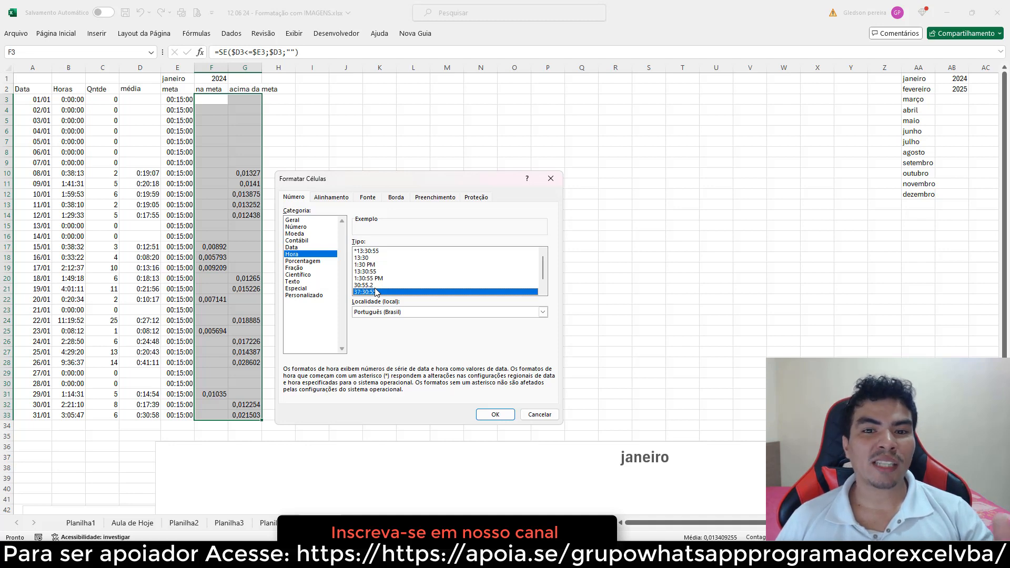
click(493, 414)
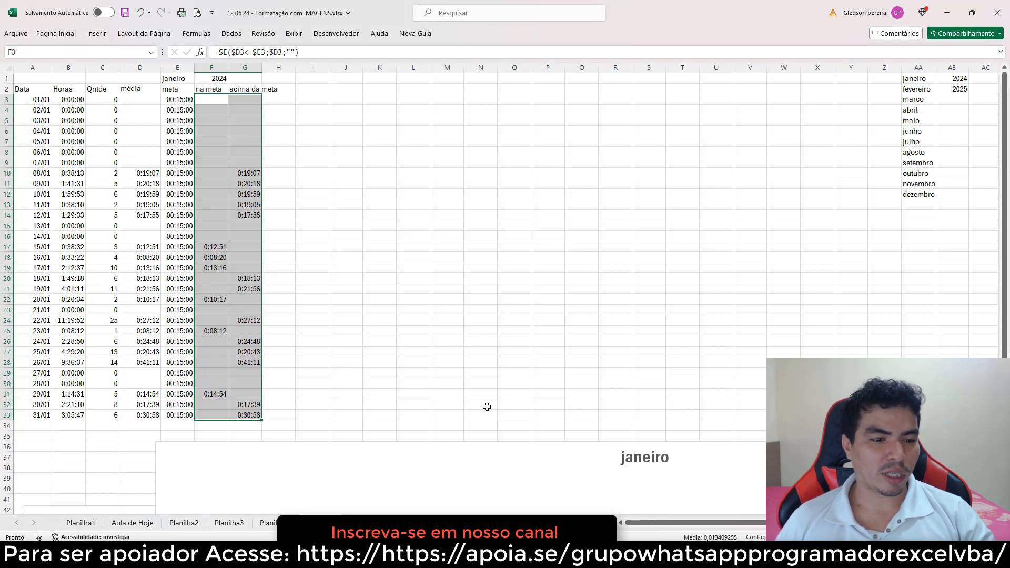
click(349, 299)
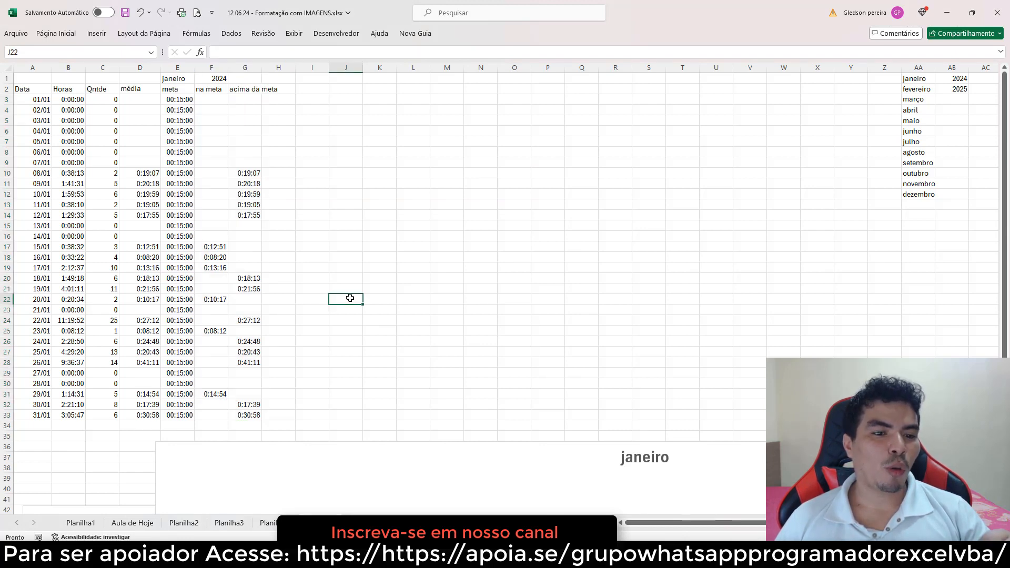
Move the janeiro chart up and to the right, beside the data table
drag(347, 419, 273, 273)
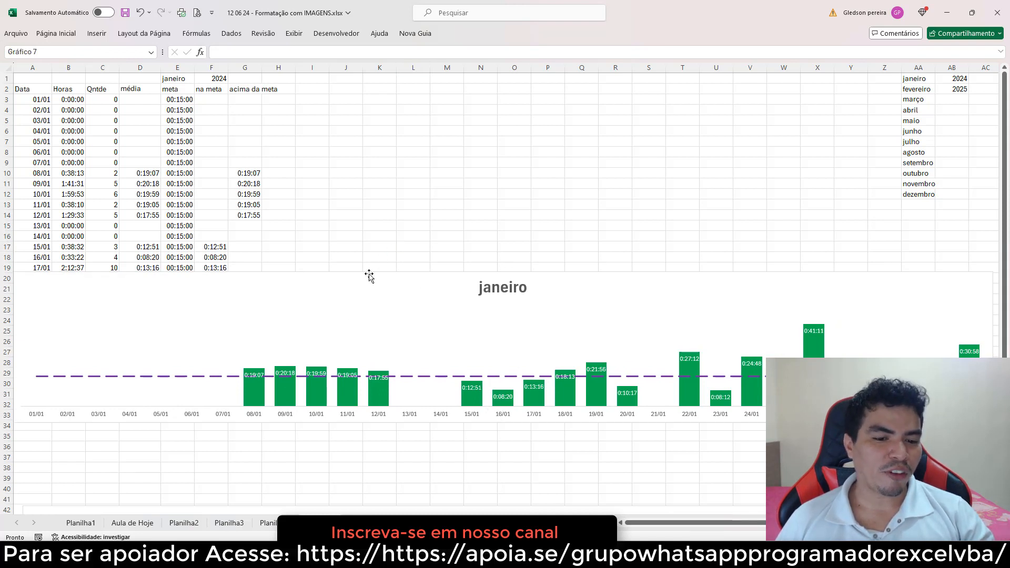
drag(367, 275, 368, 294)
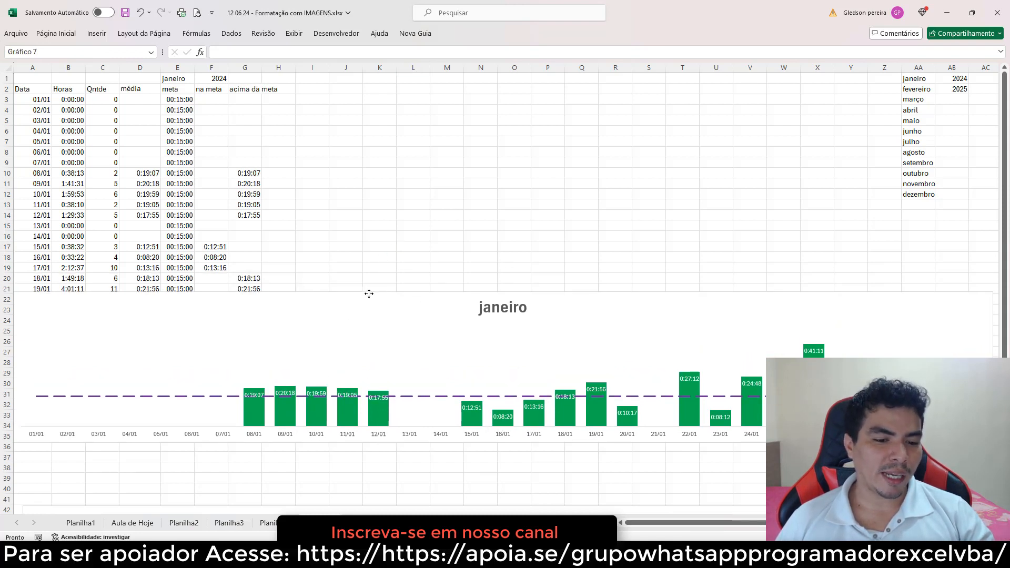
click(356, 256)
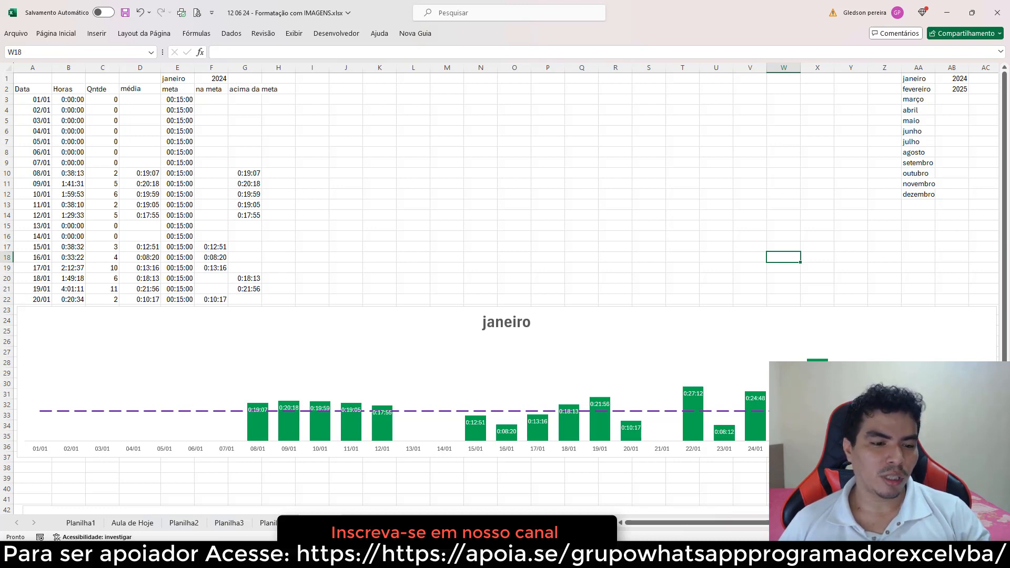
drag(371, 311, 622, 289)
click(469, 259)
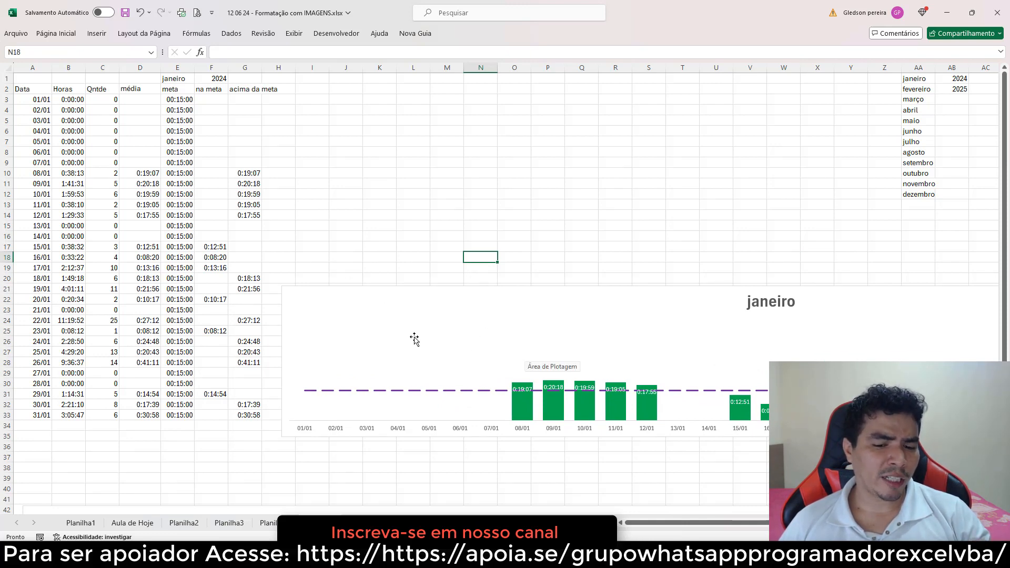
Edit the chart's Horas series so its name is the na meta header F2 and its values are F3:F33
right_click(467, 346)
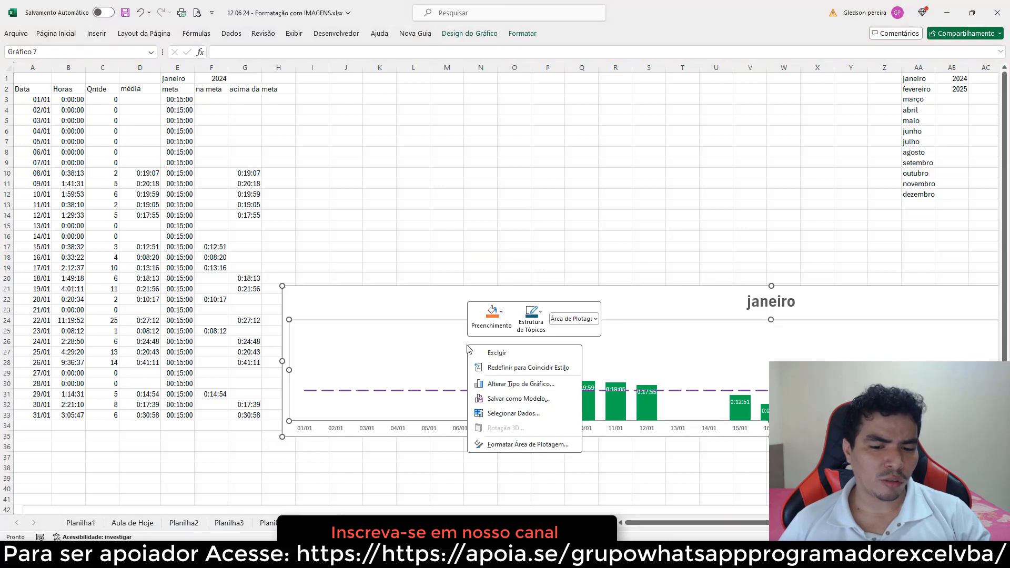
click(520, 415)
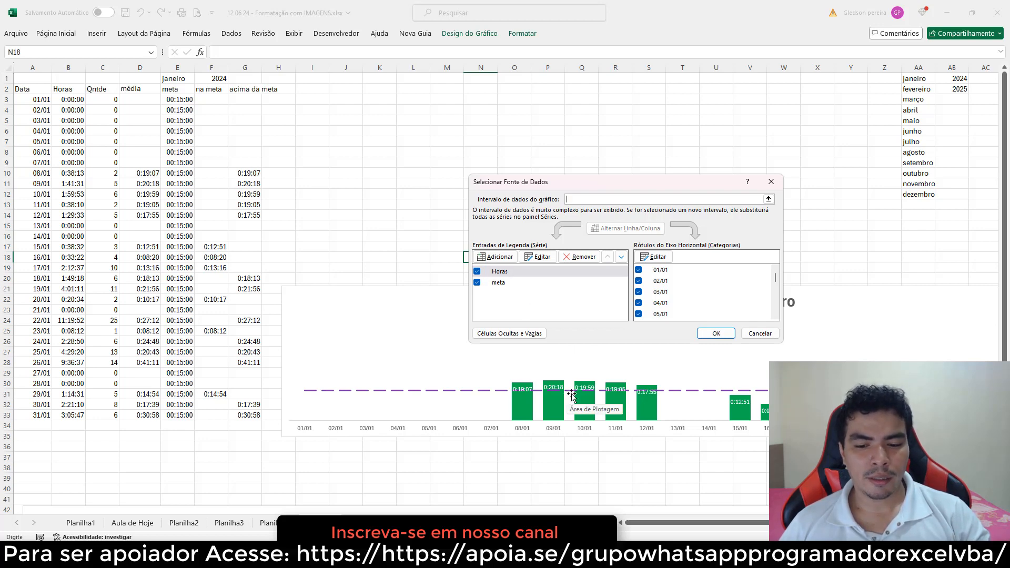
click(508, 278)
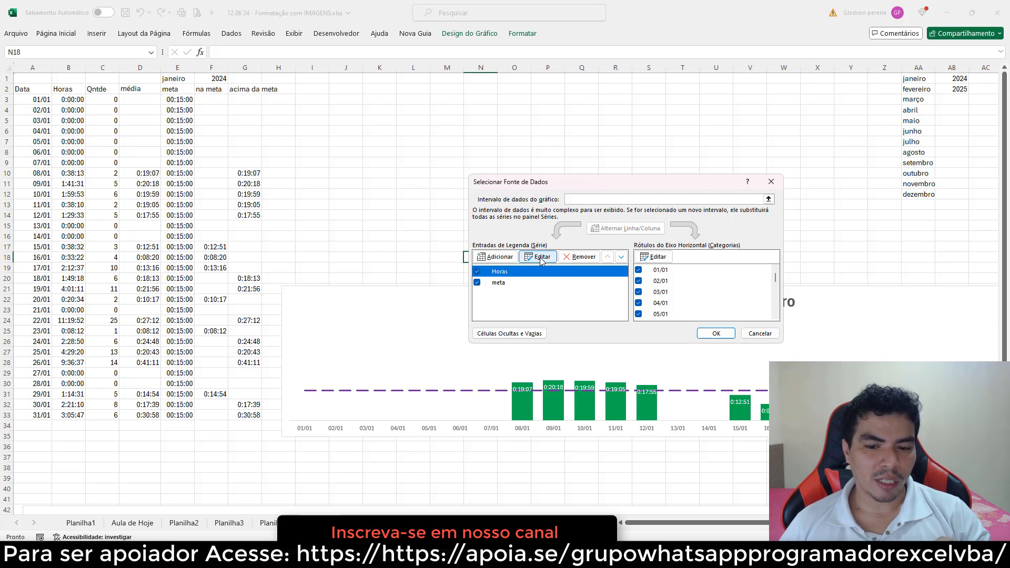
click(540, 257)
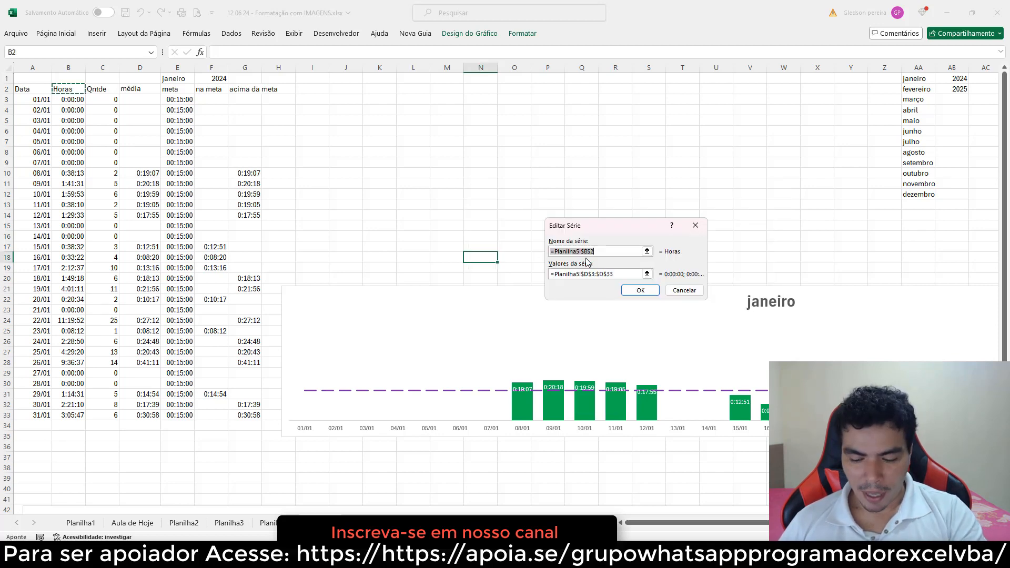
key(BackSpace)
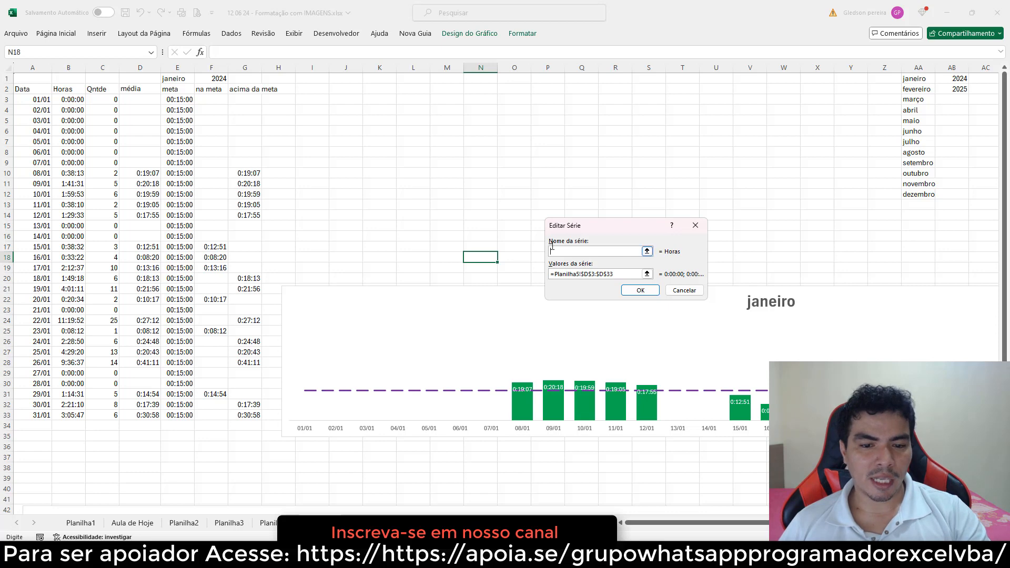
click(213, 92)
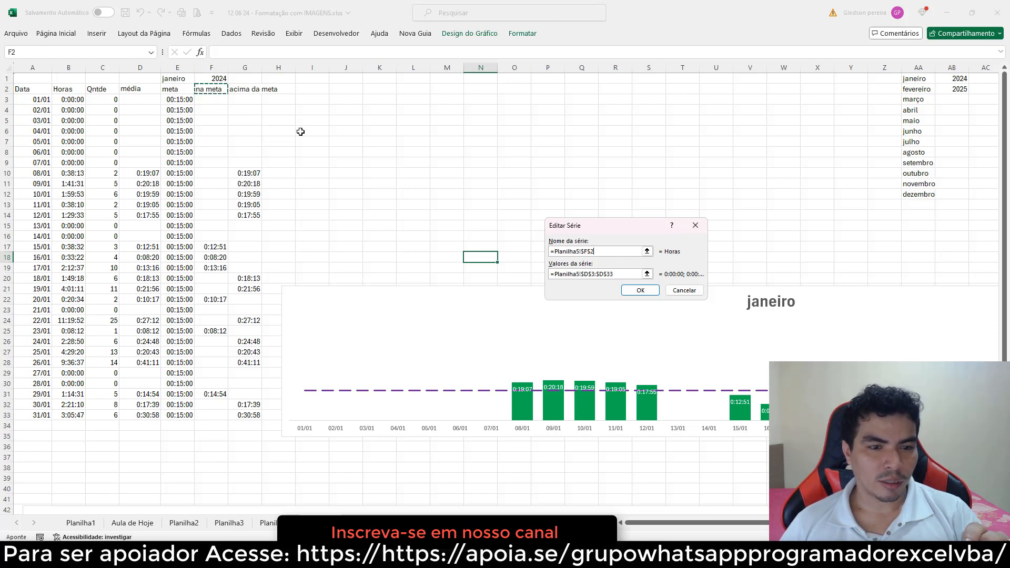
click(640, 290)
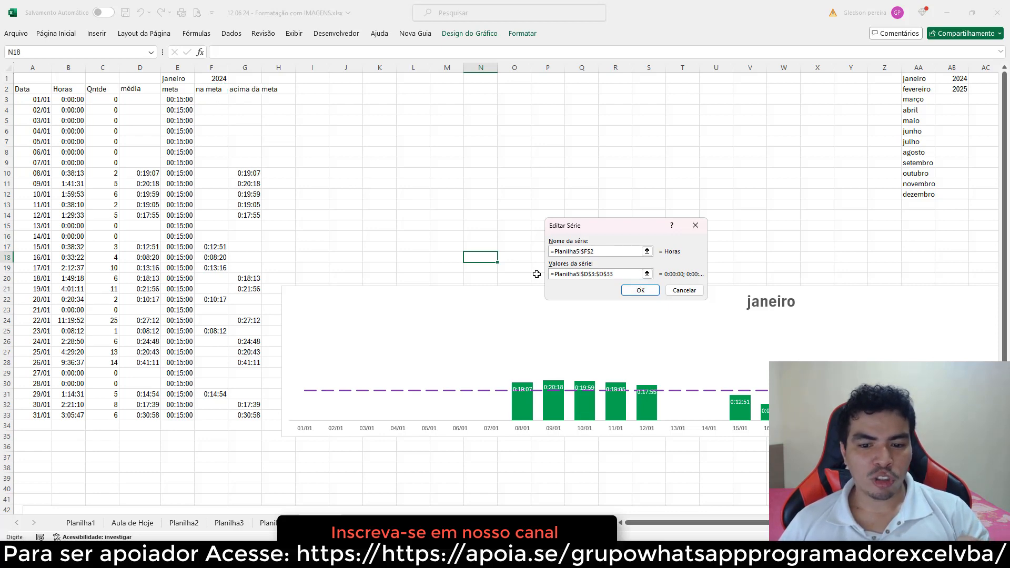
drag(614, 273, 528, 273)
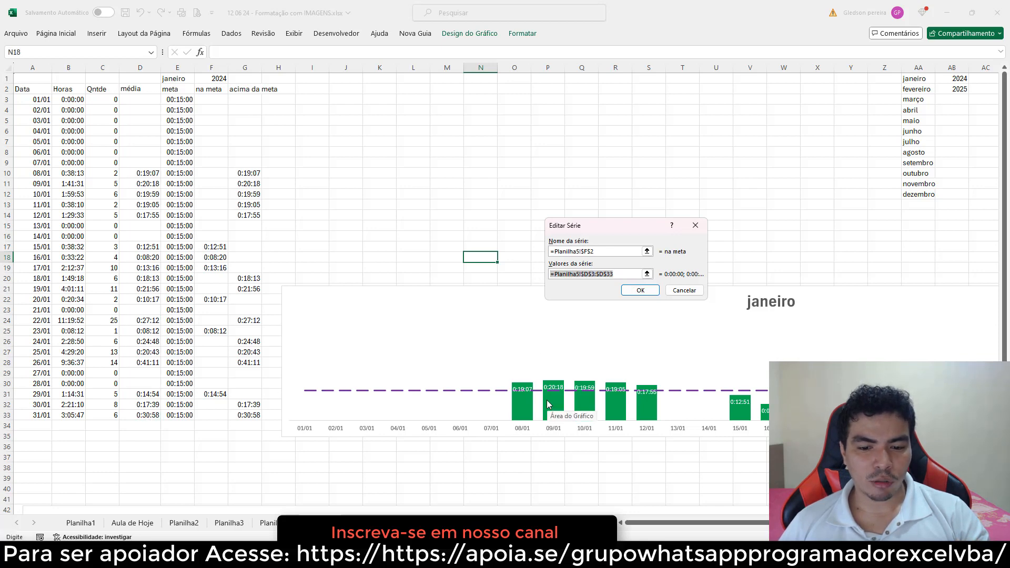
key(BackSpace)
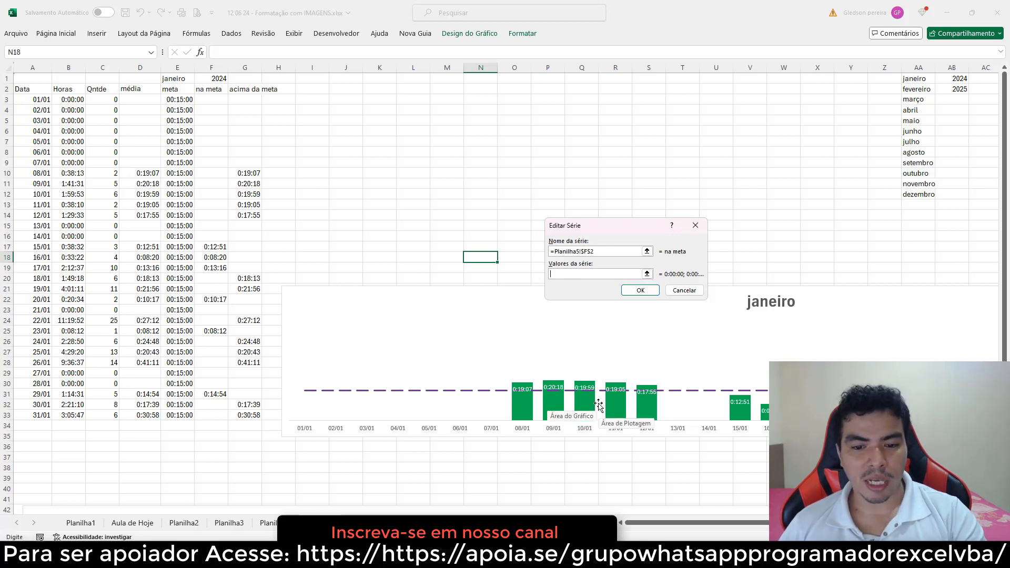
drag(213, 102, 219, 416)
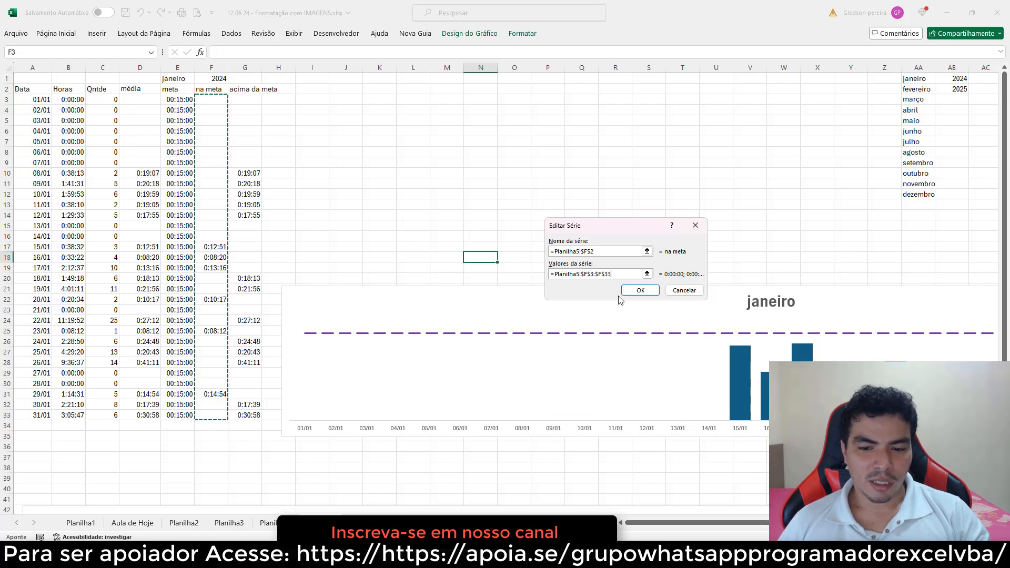
click(640, 291)
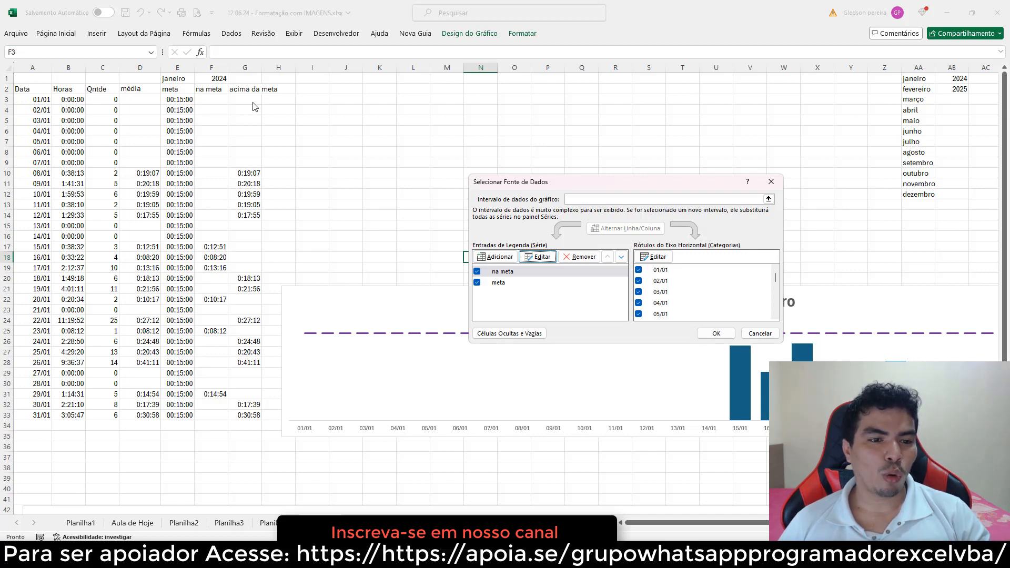
Add a new chart series named from the acima da meta header G2 with values G3:G33
click(509, 256)
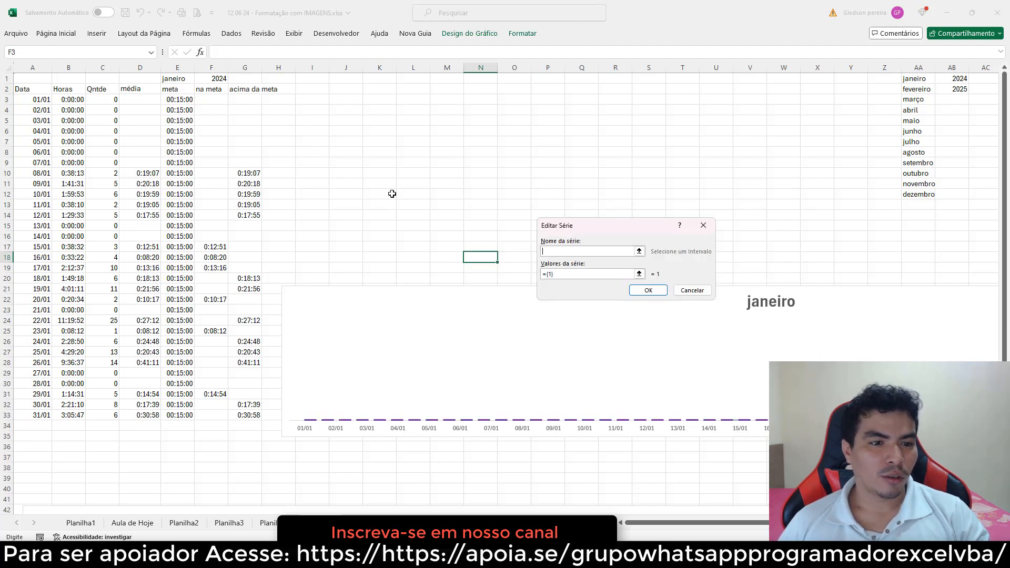
click(245, 91)
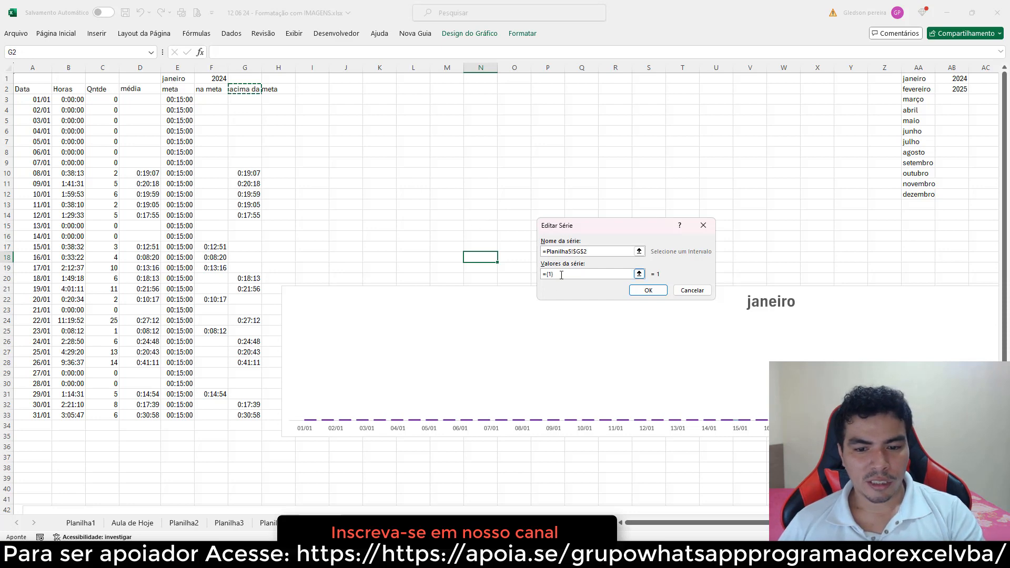
drag(561, 274, 539, 279)
key(BackSpace)
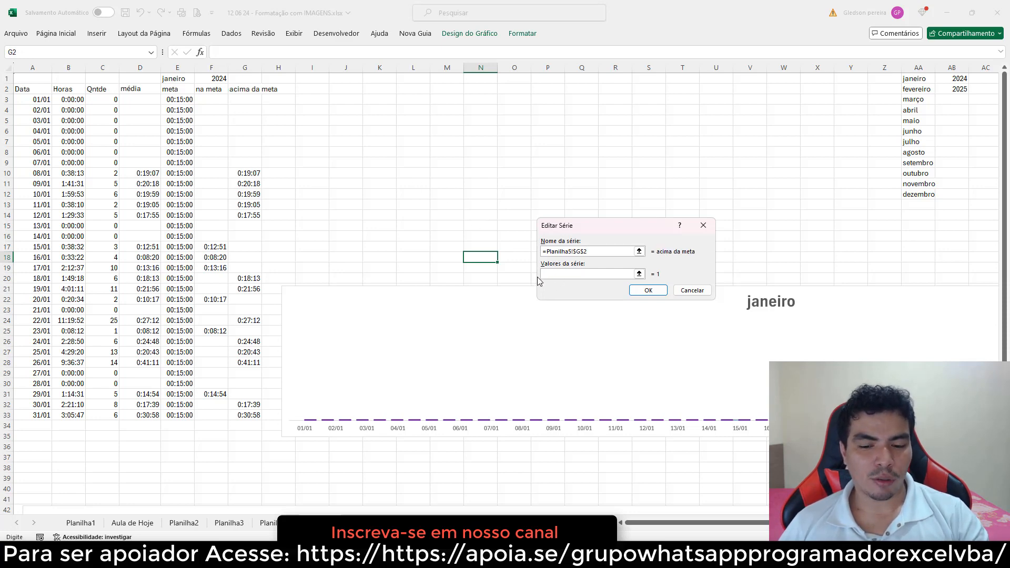
drag(245, 100, 244, 413)
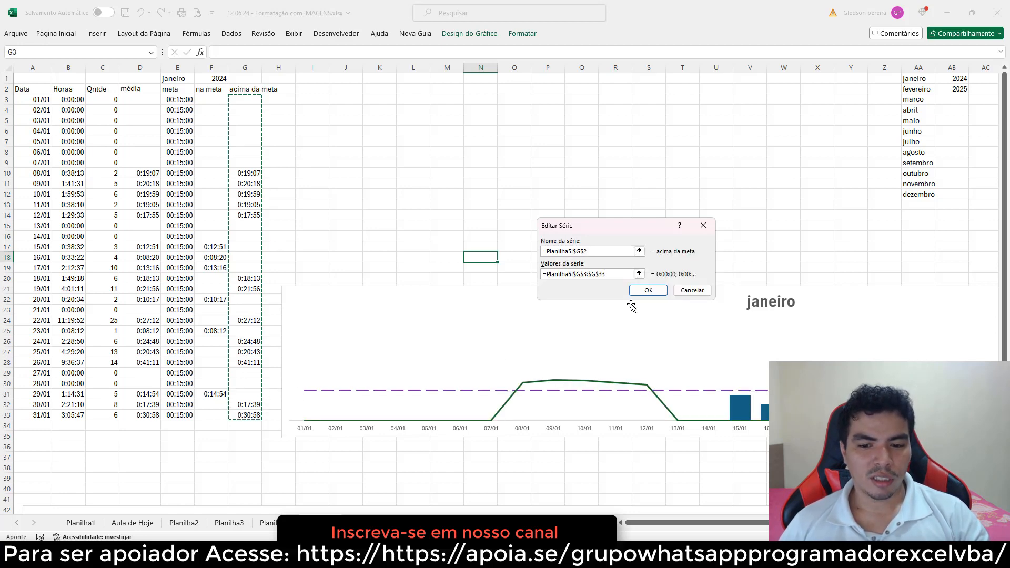
click(644, 291)
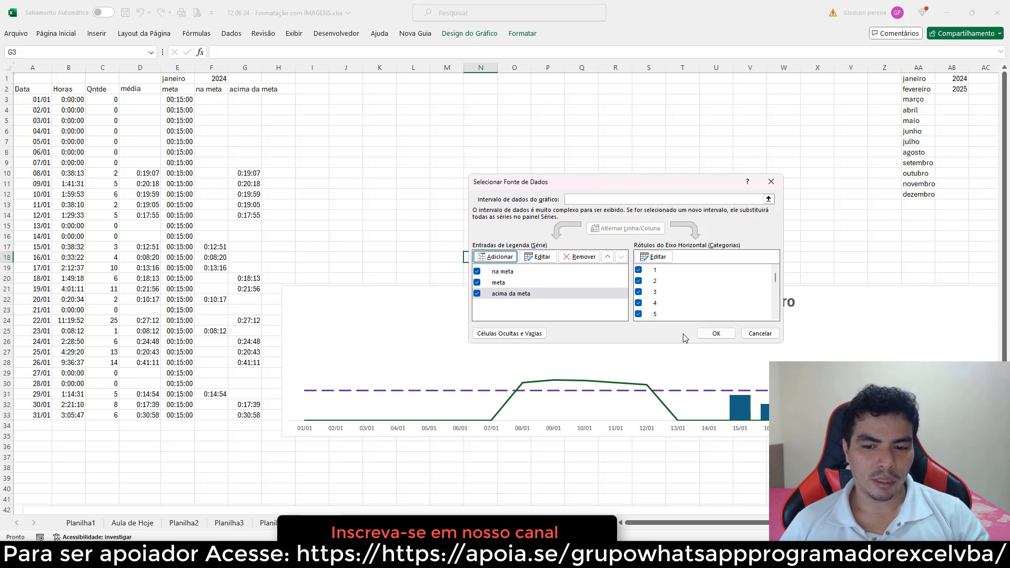
click(716, 333)
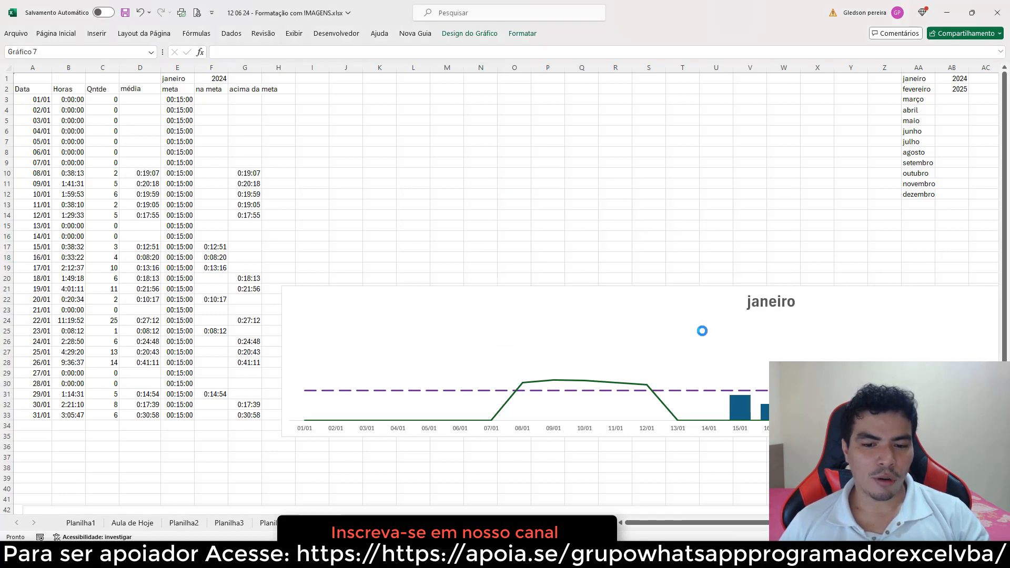
Move the janeiro chart left so it spans the sheet below the top rows
drag(492, 288, 244, 243)
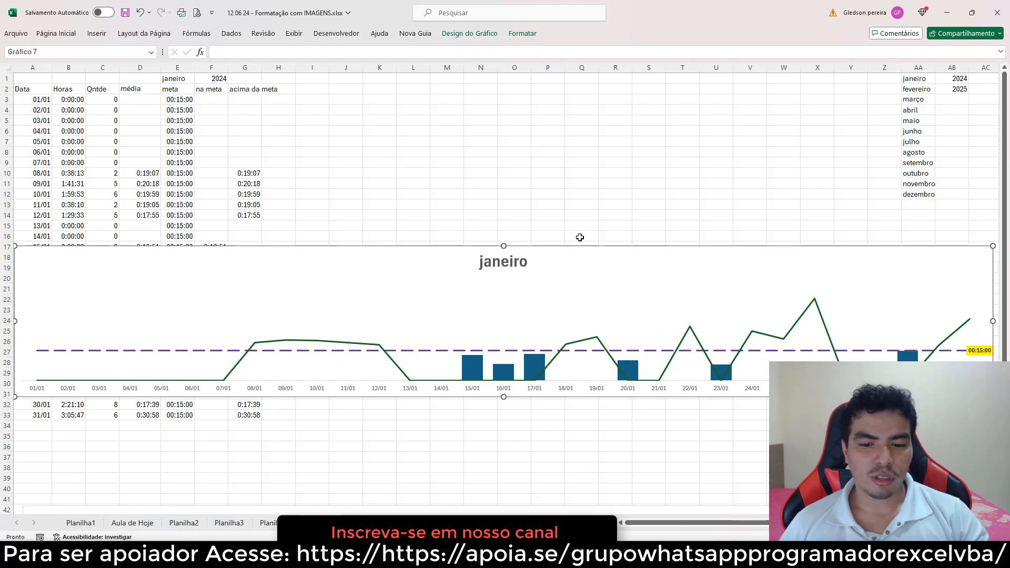
click(594, 224)
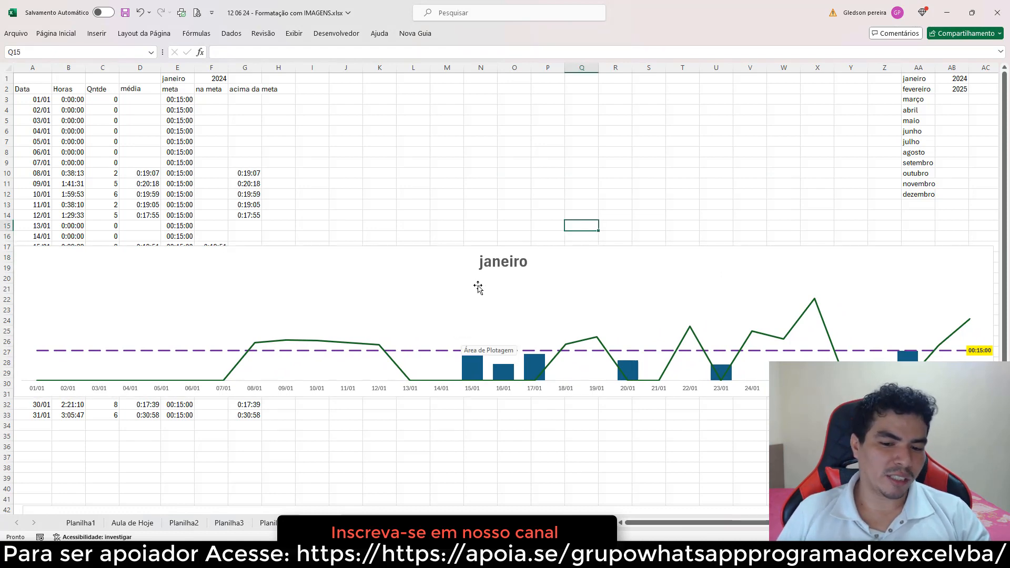
mouse_move(474, 372)
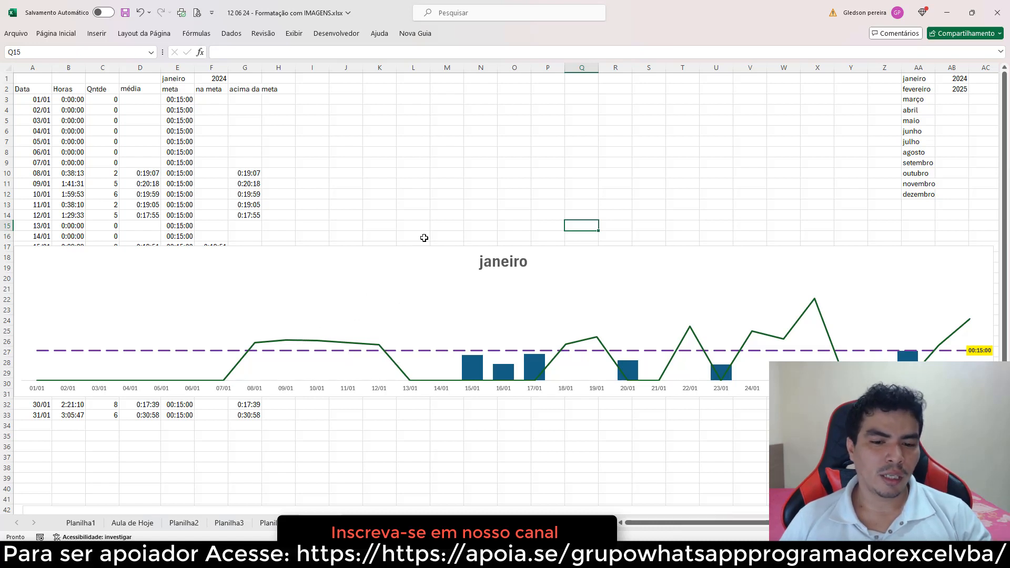
click(609, 225)
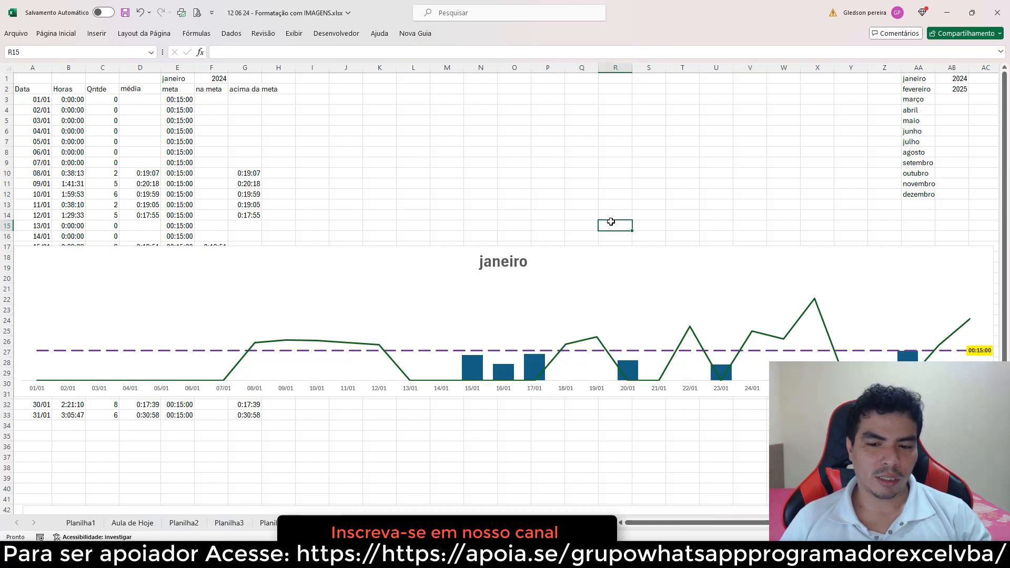
Fill the na meta series bars with green
mouse_move(540, 366)
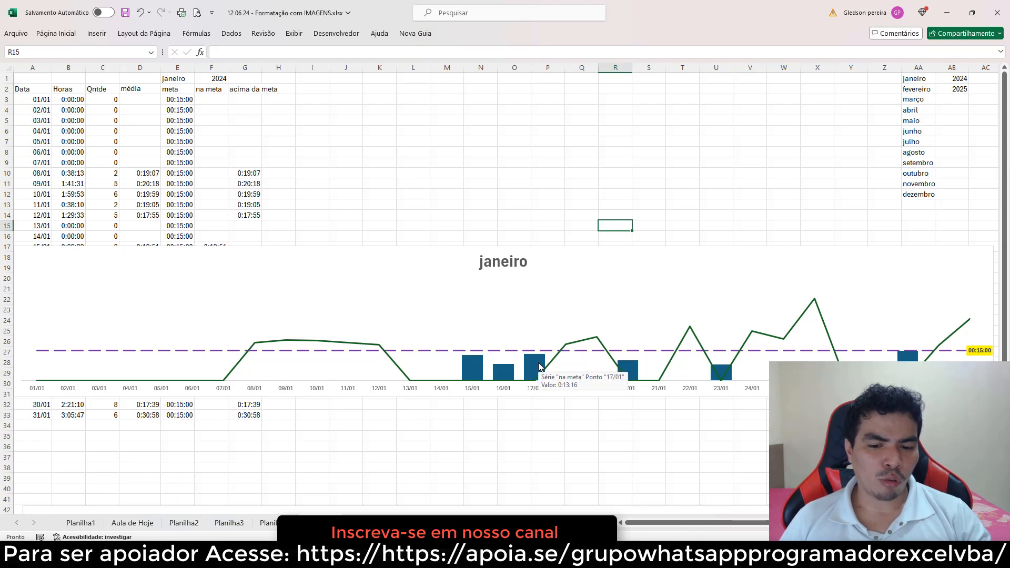
click(539, 367)
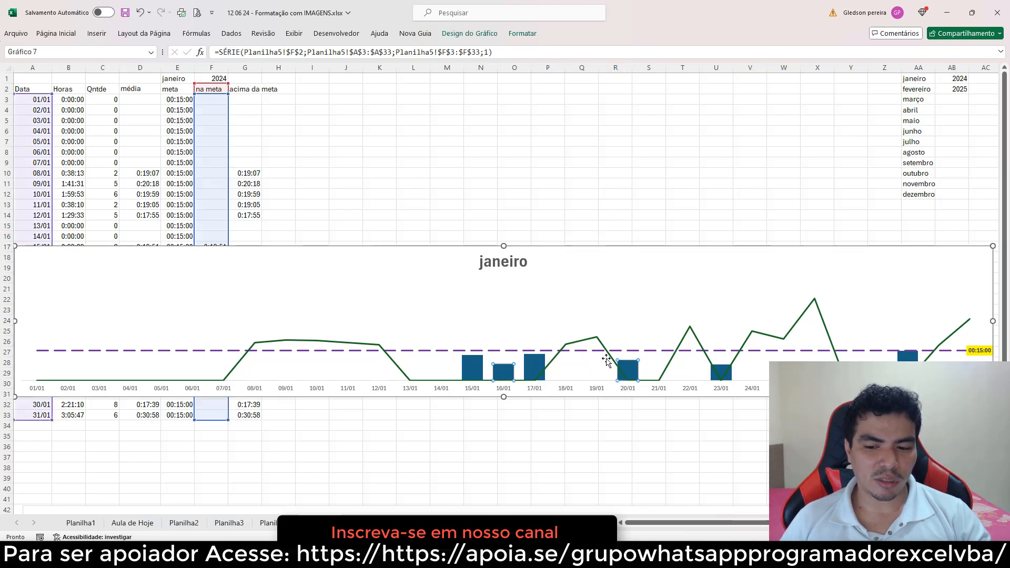
click(72, 36)
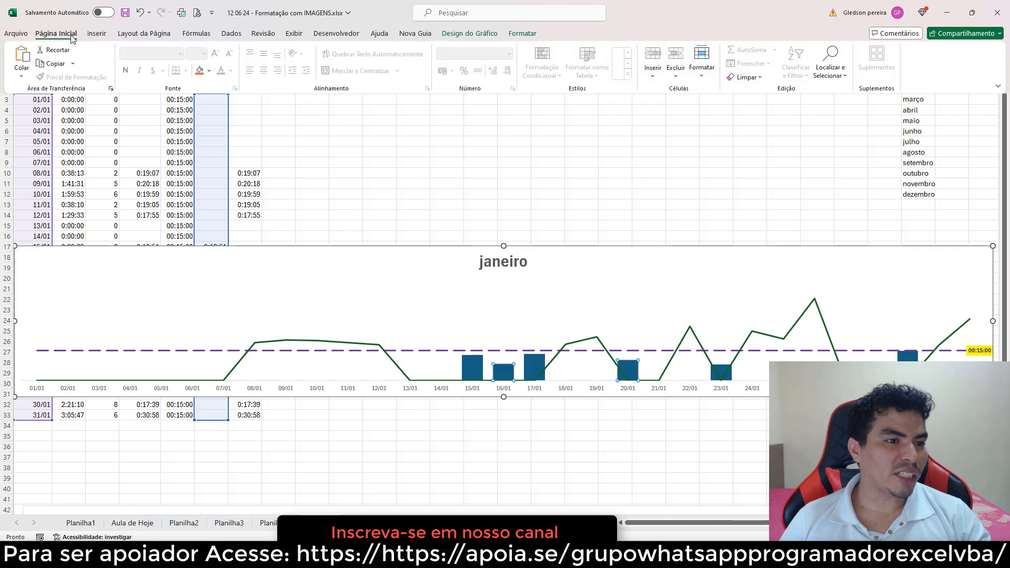
click(208, 71)
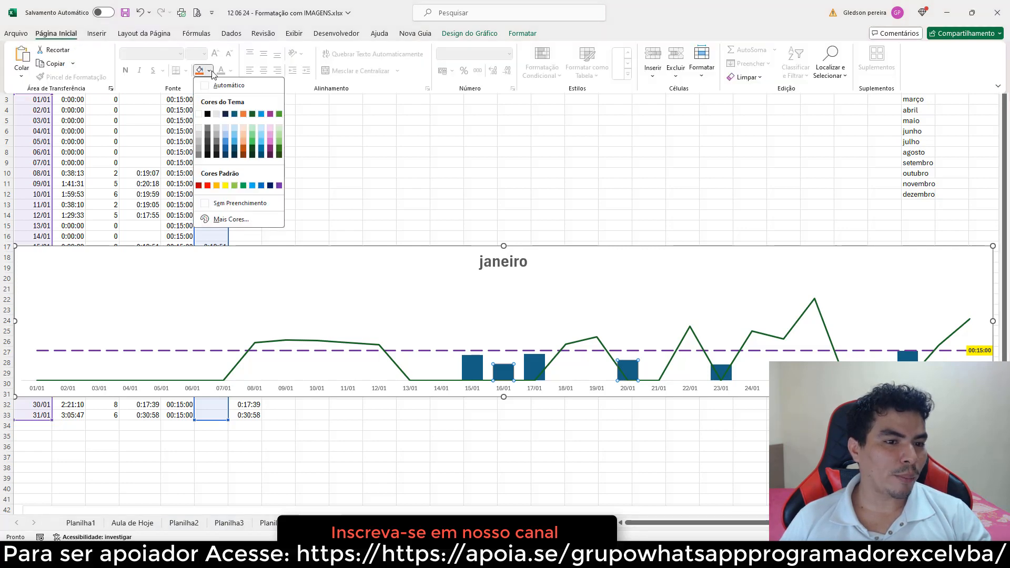
click(244, 186)
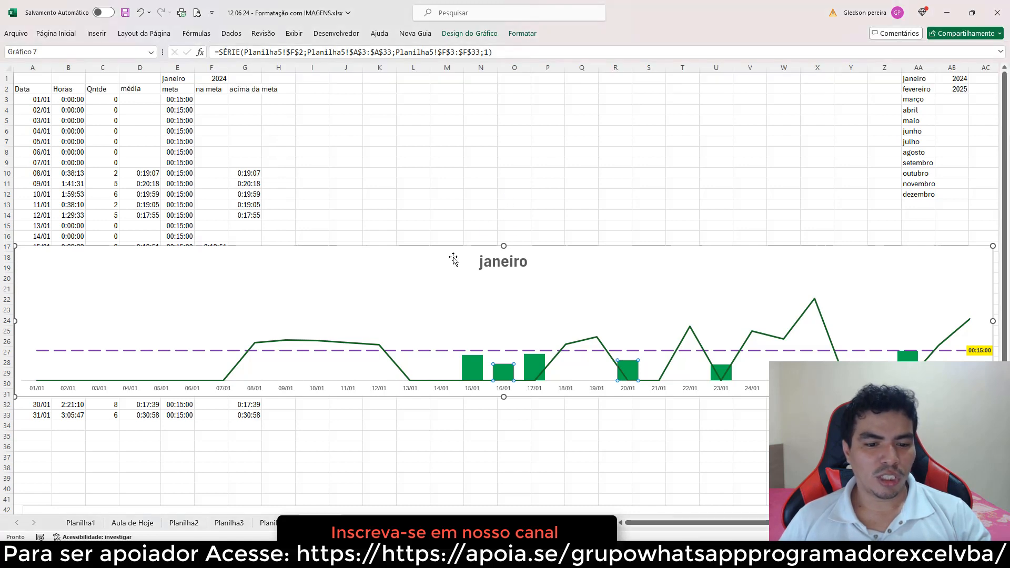
Change the acima da meta series chart type from line to Coluna Agrupada
click(361, 345)
right_click(361, 346)
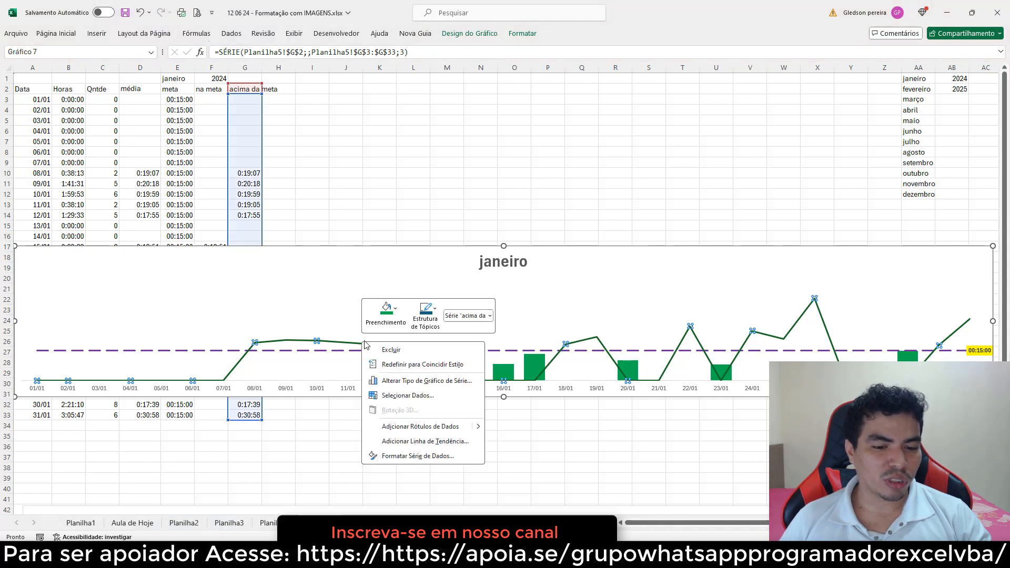
click(440, 381)
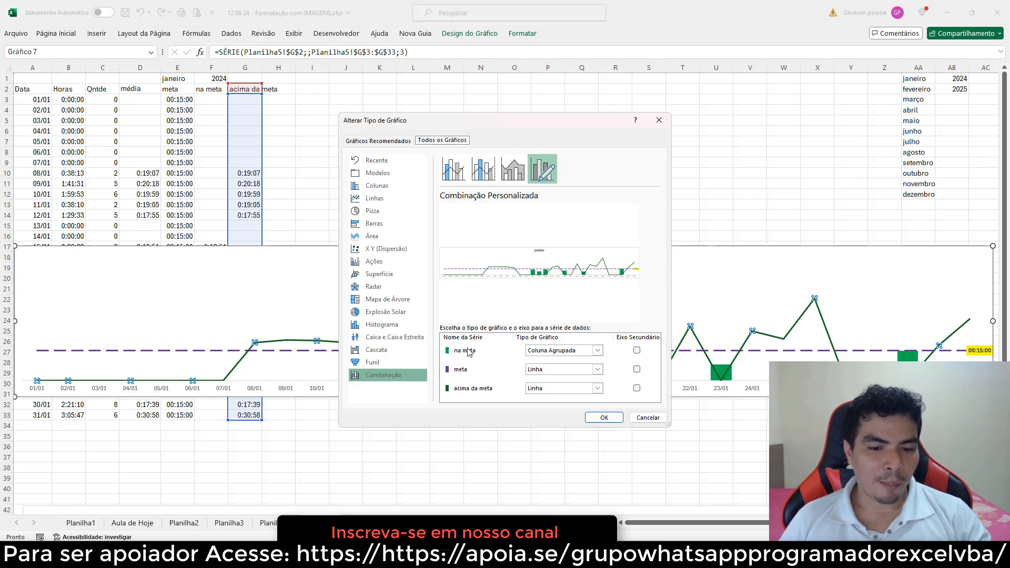
drag(437, 121, 703, 111)
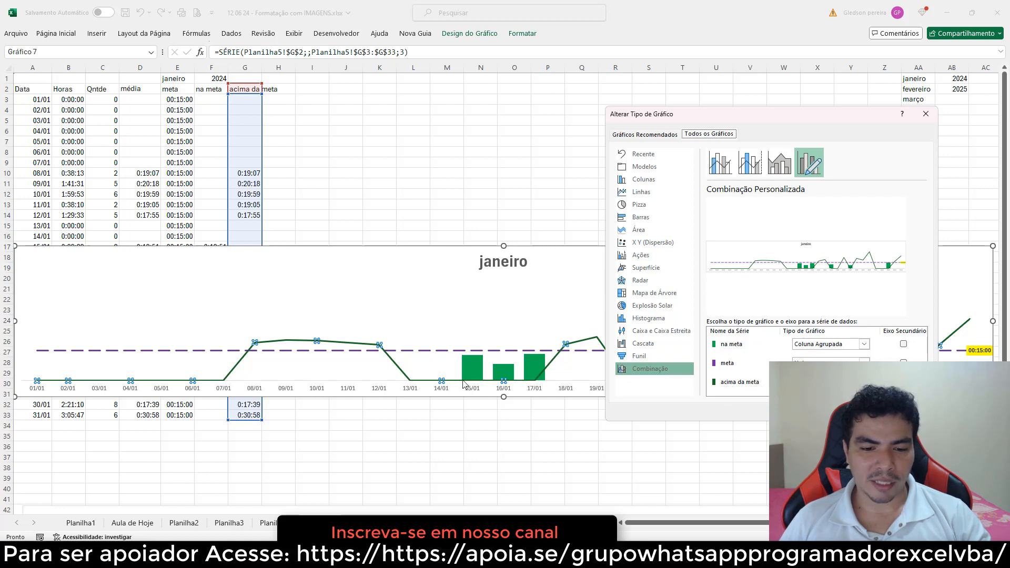
click(863, 381)
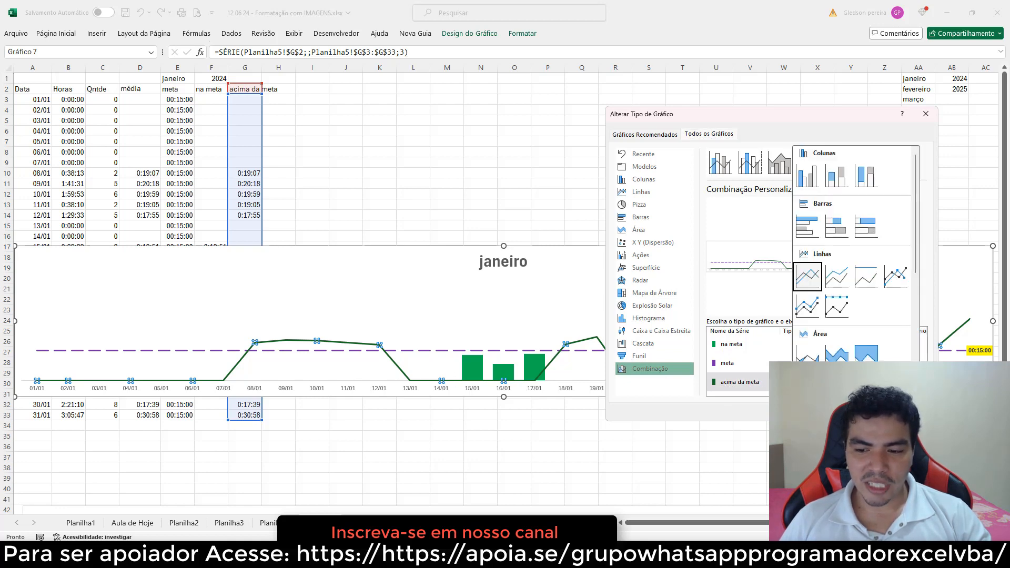
click(806, 181)
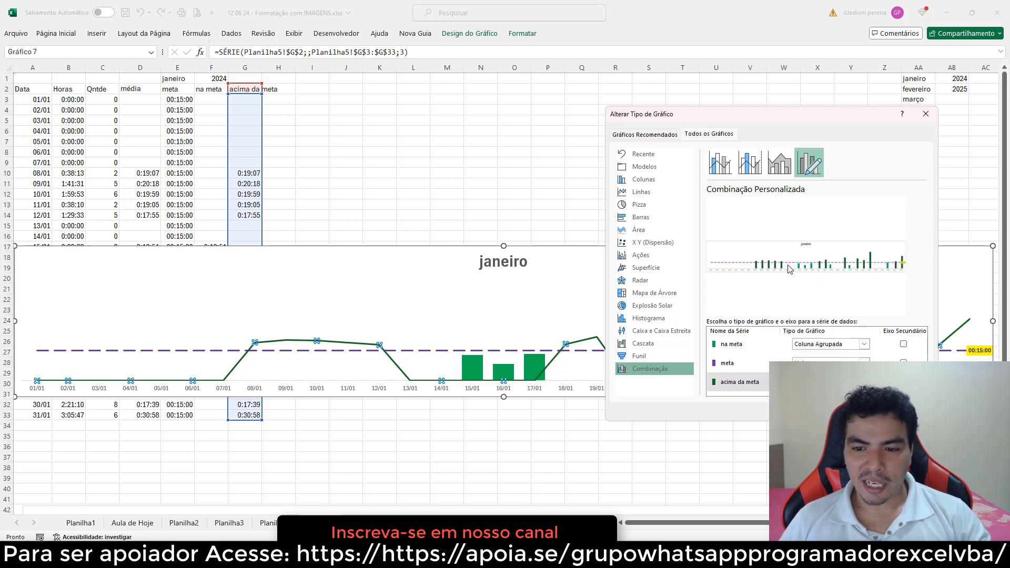
drag(724, 124, 505, 143)
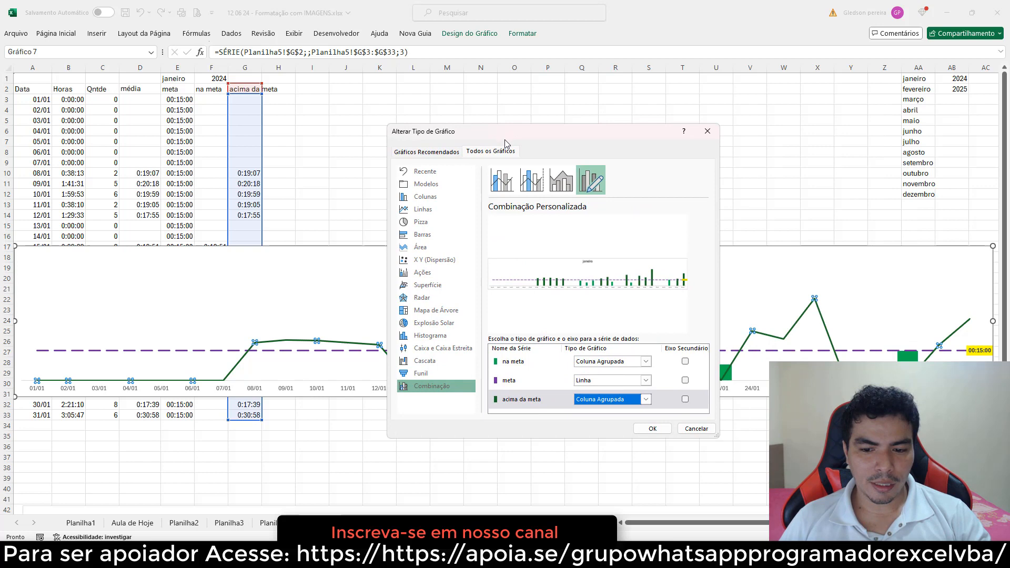
click(653, 430)
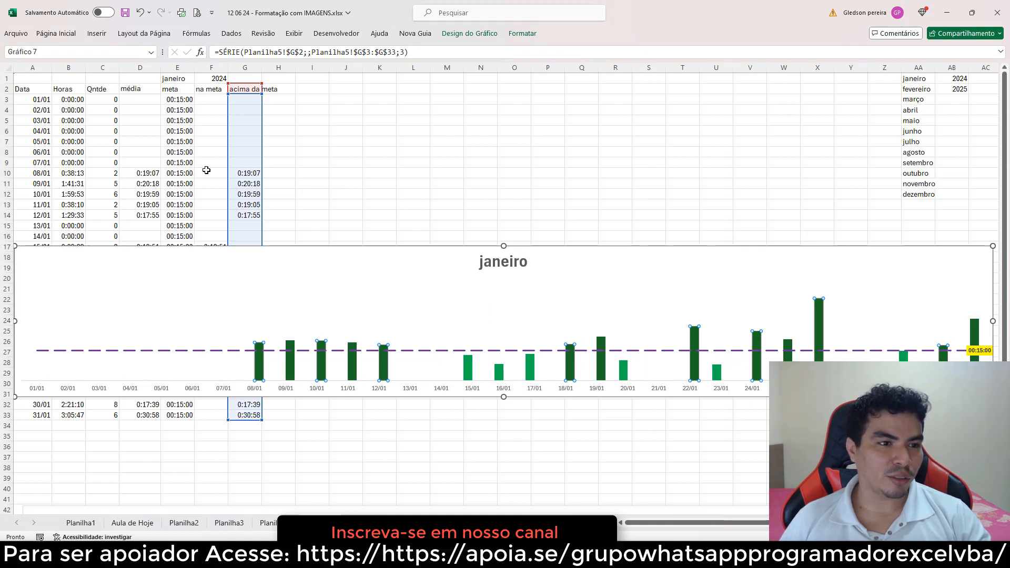
Fill the acima da meta series bars with red
click(74, 34)
click(209, 70)
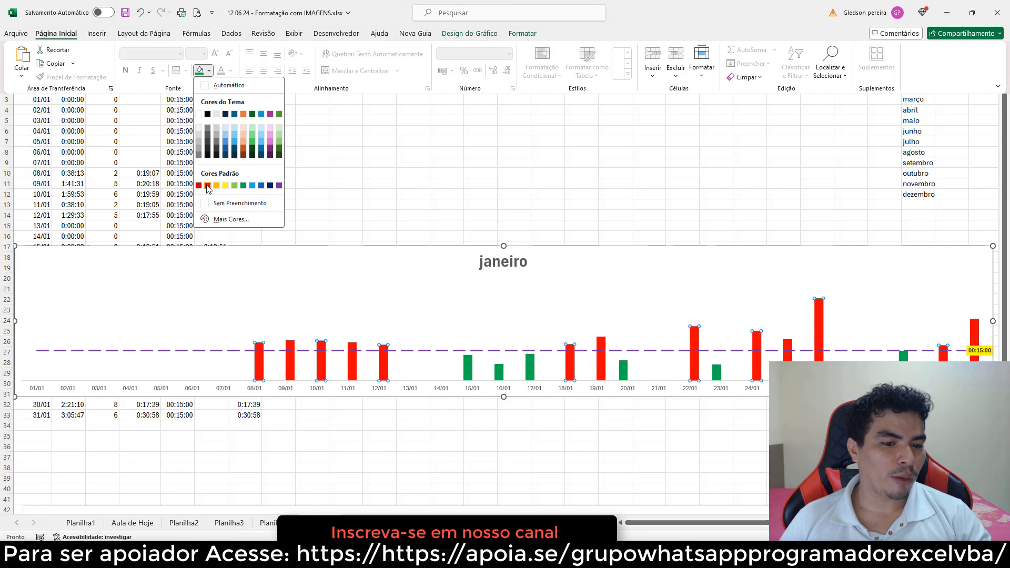
click(208, 186)
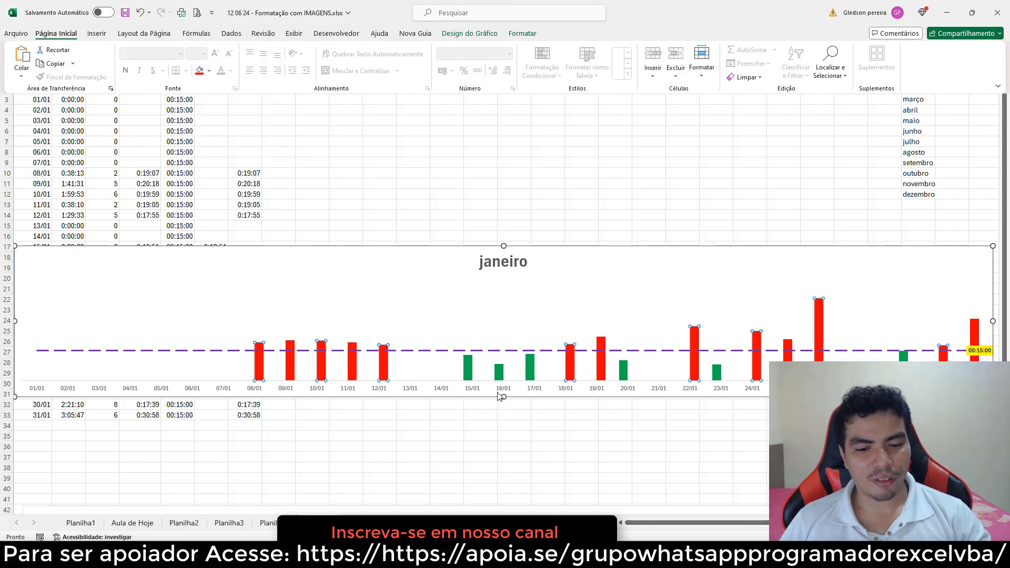
Set the na meta series' gap width to 50% and close the format pane
click(469, 373)
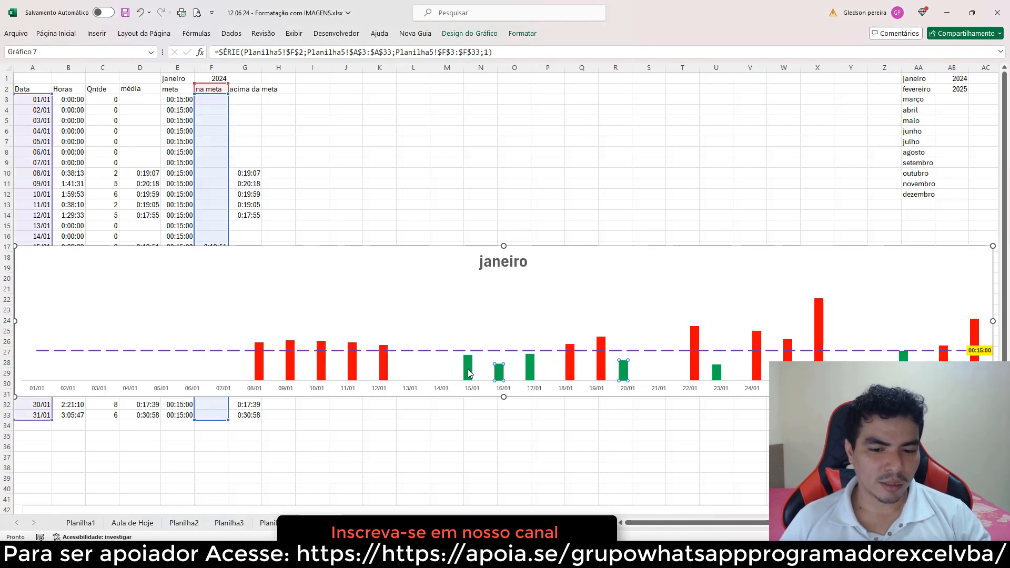
right_click(468, 370)
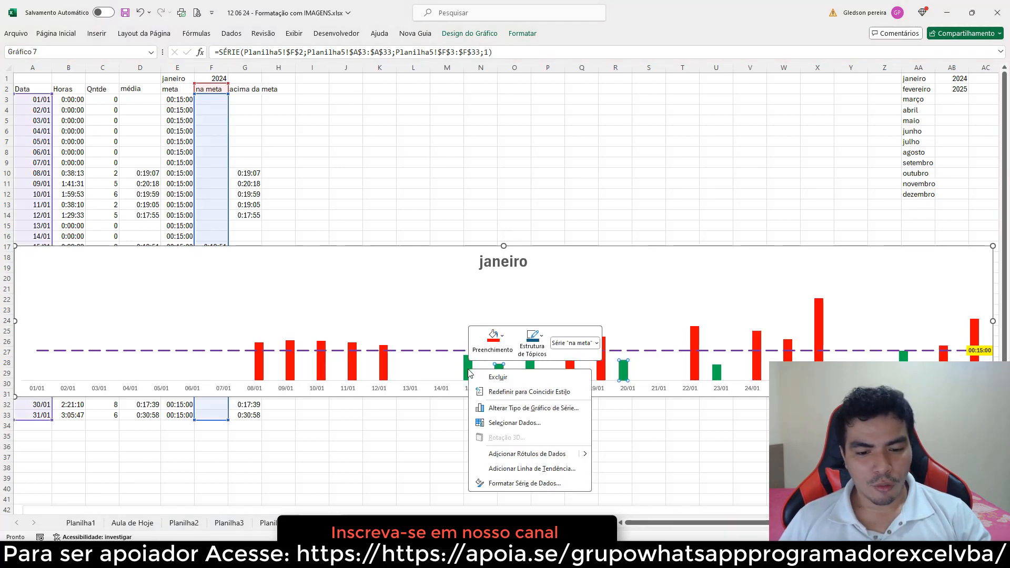
click(525, 484)
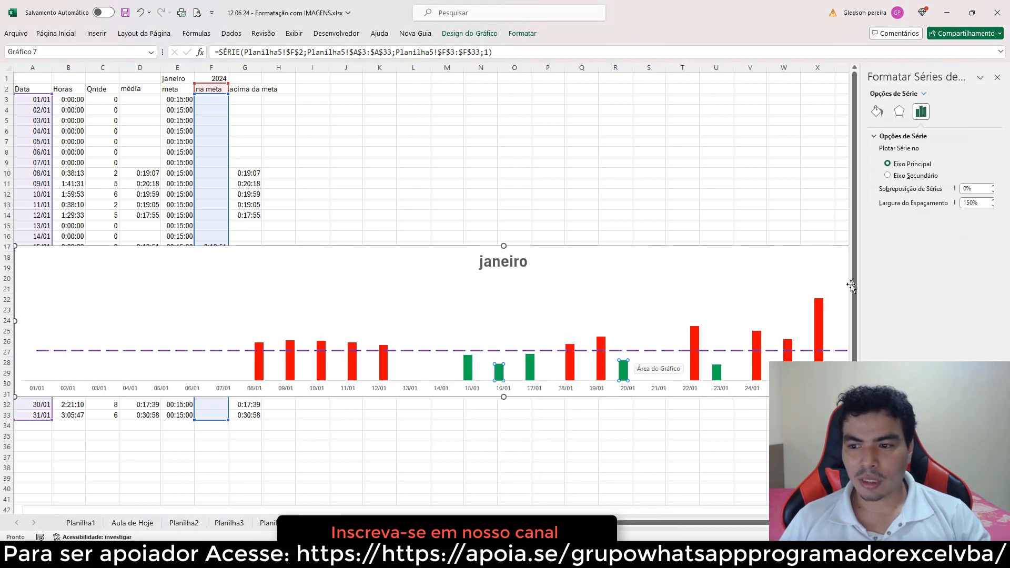
click(959, 204)
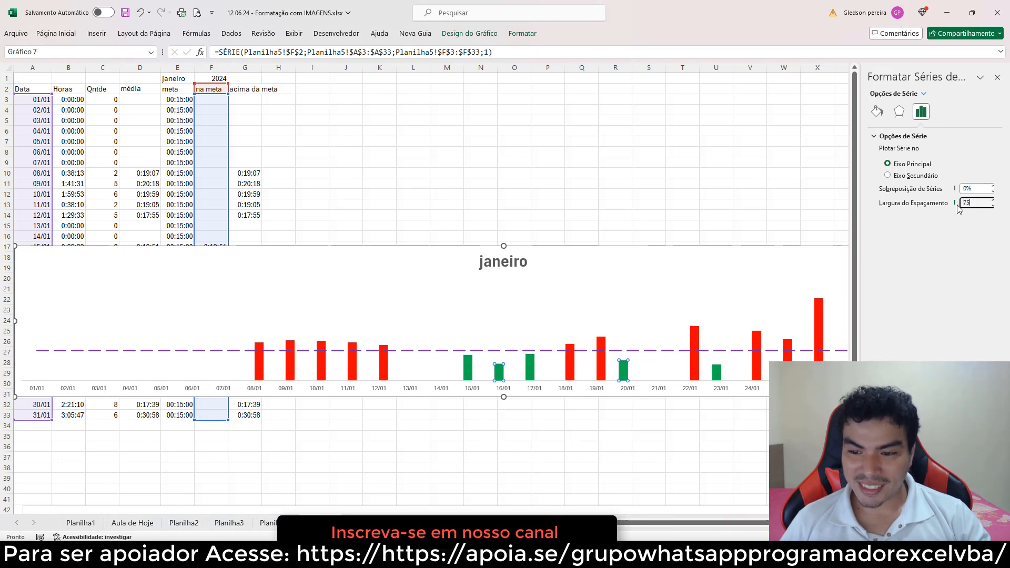
key(Return)
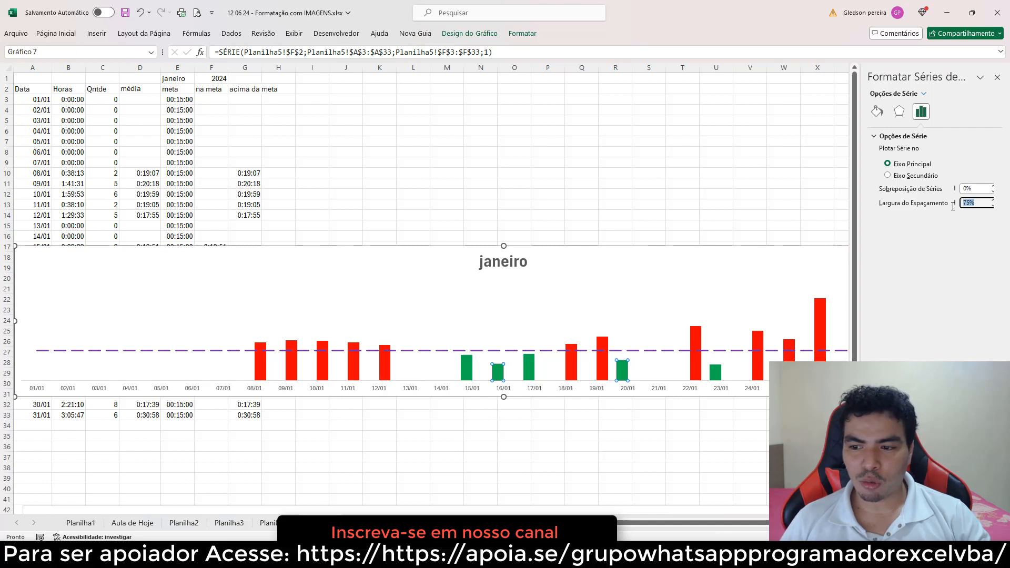
key(Return)
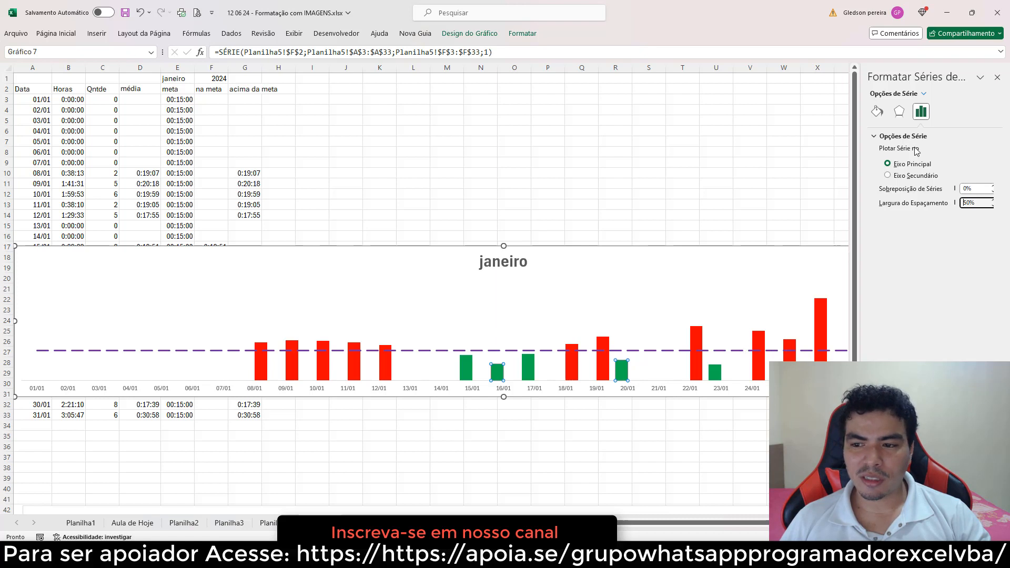
click(997, 79)
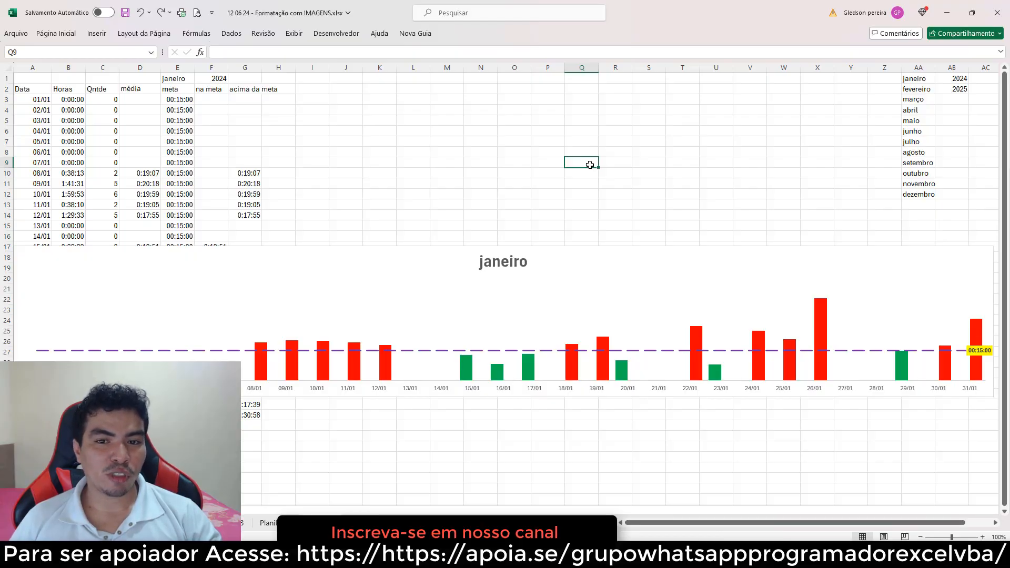
Add data labels to the acima da meta series bars
click(387, 371)
right_click(388, 371)
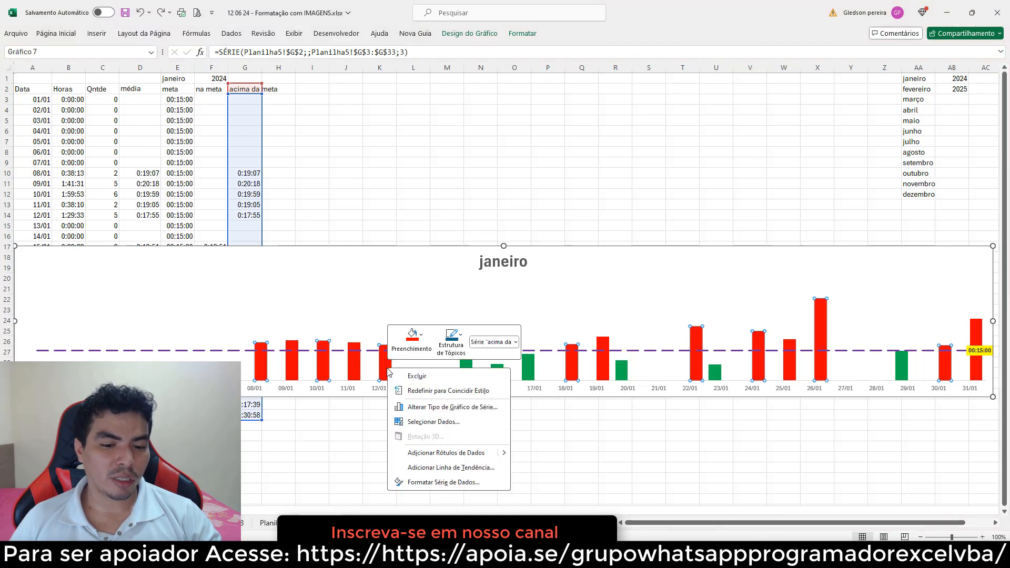
click(455, 454)
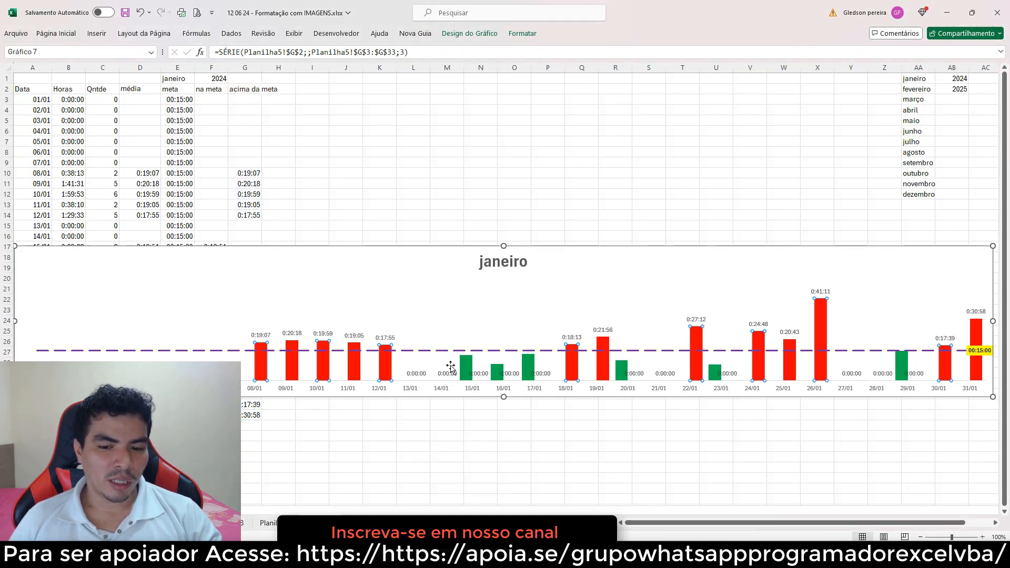
Give the acima da meta data labels the custom number format [=0]"";[h]:mm:ss;@
click(244, 375)
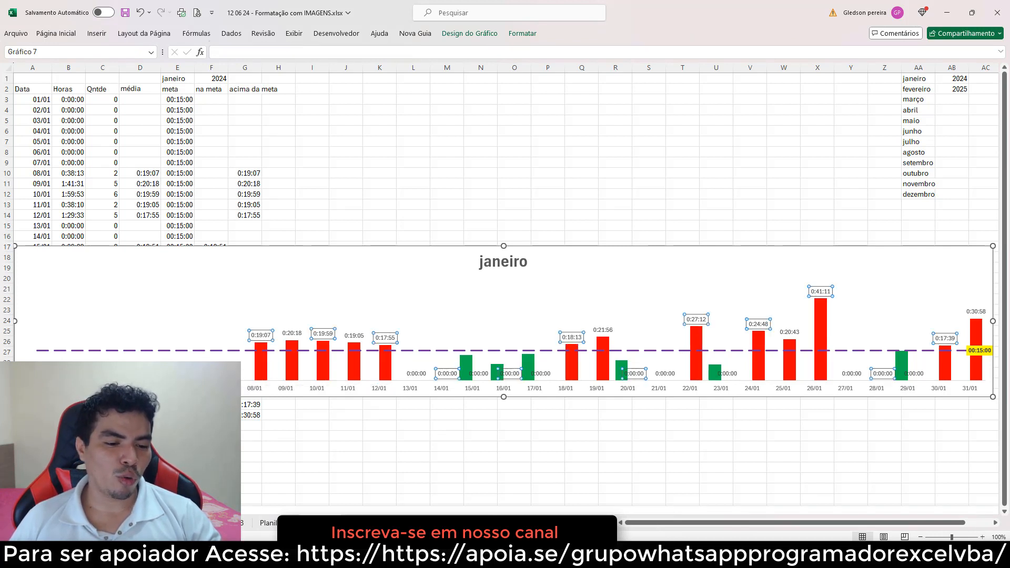
right_click(259, 335)
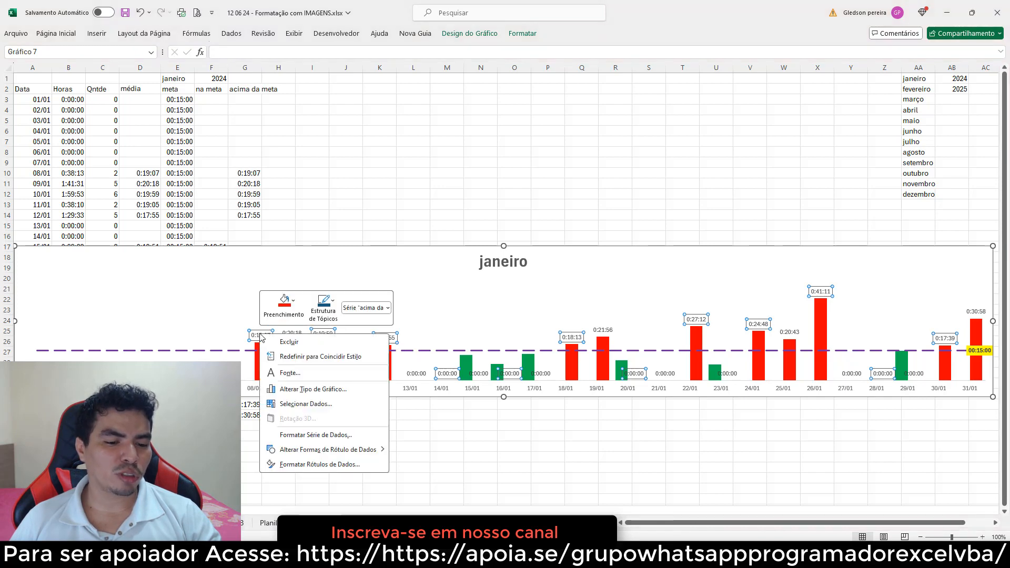
click(322, 465)
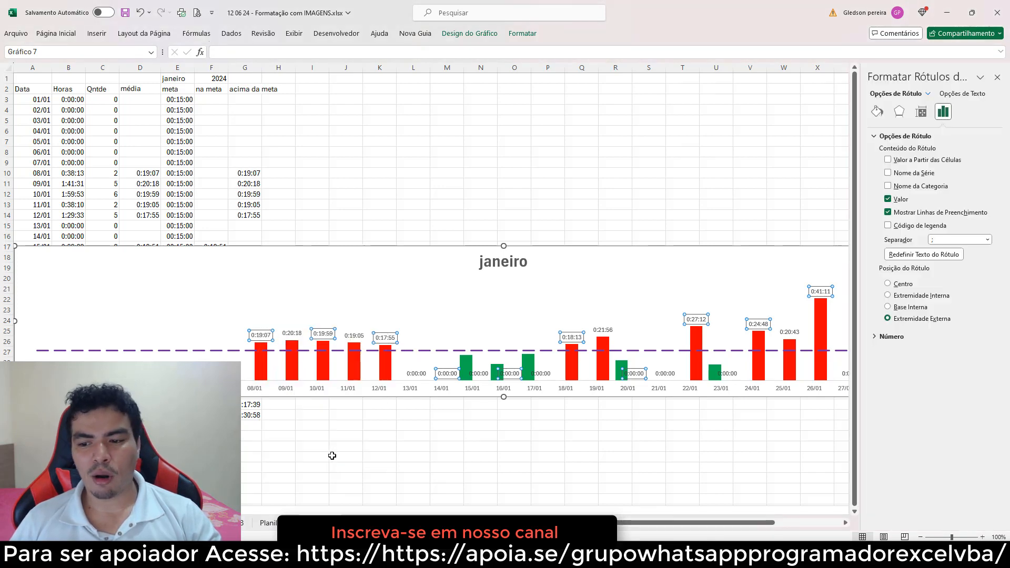
click(877, 337)
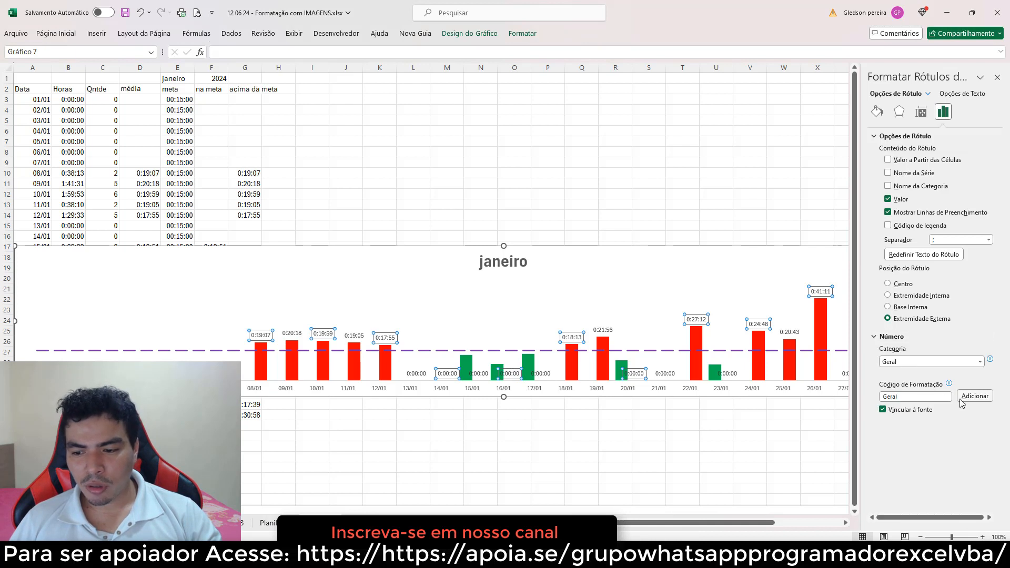
click(980, 361)
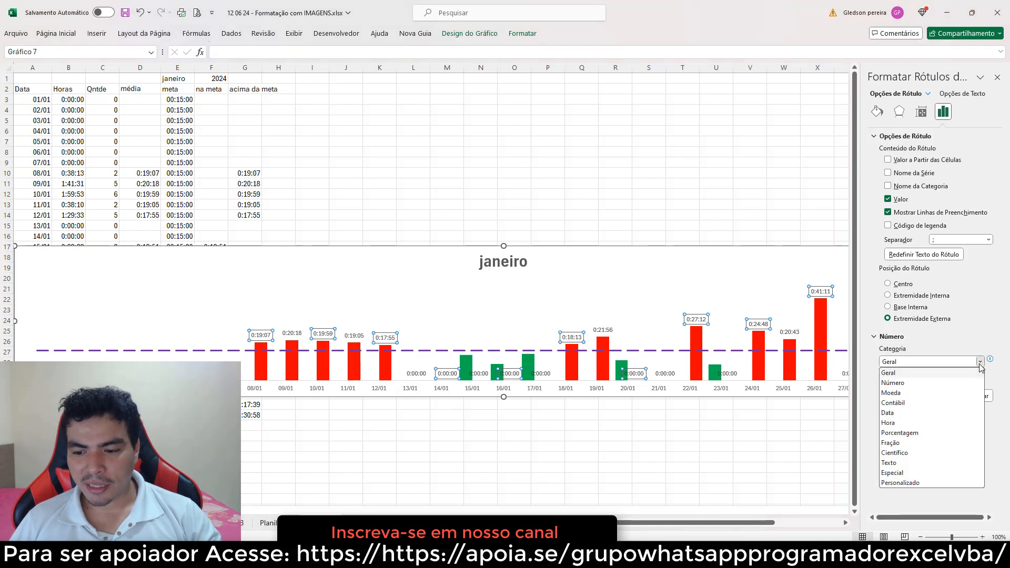
click(915, 485)
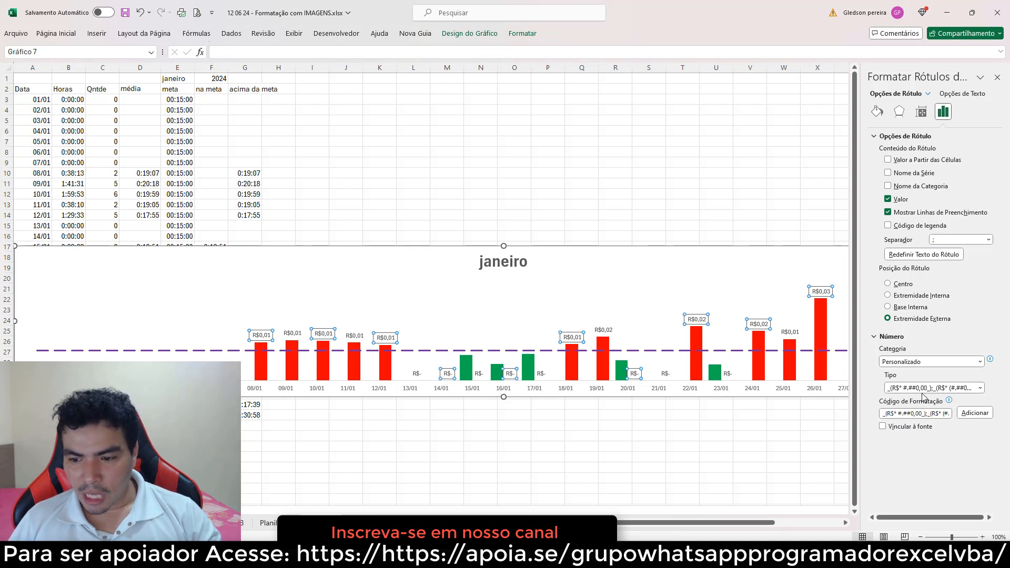
click(979, 388)
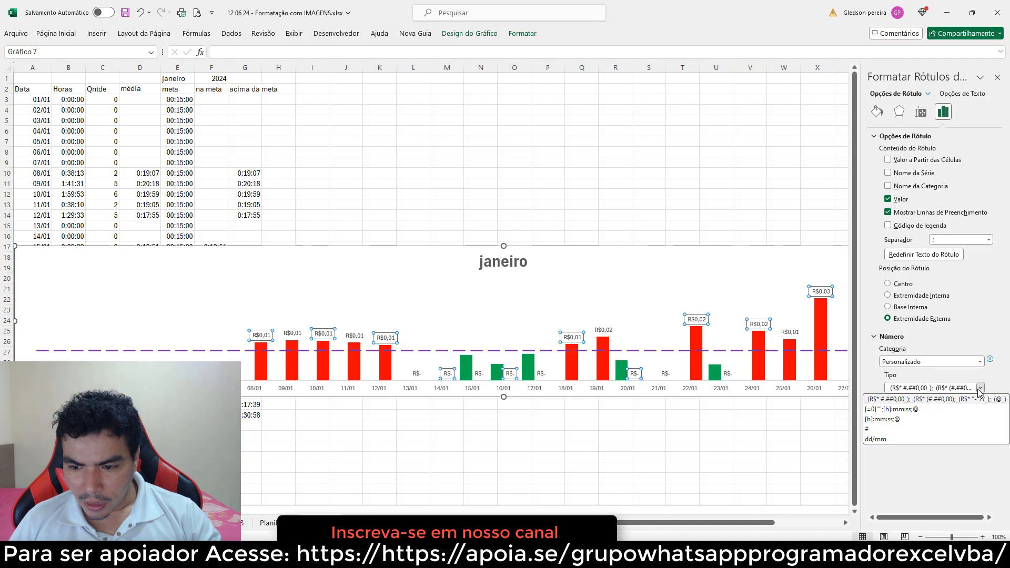
click(882, 410)
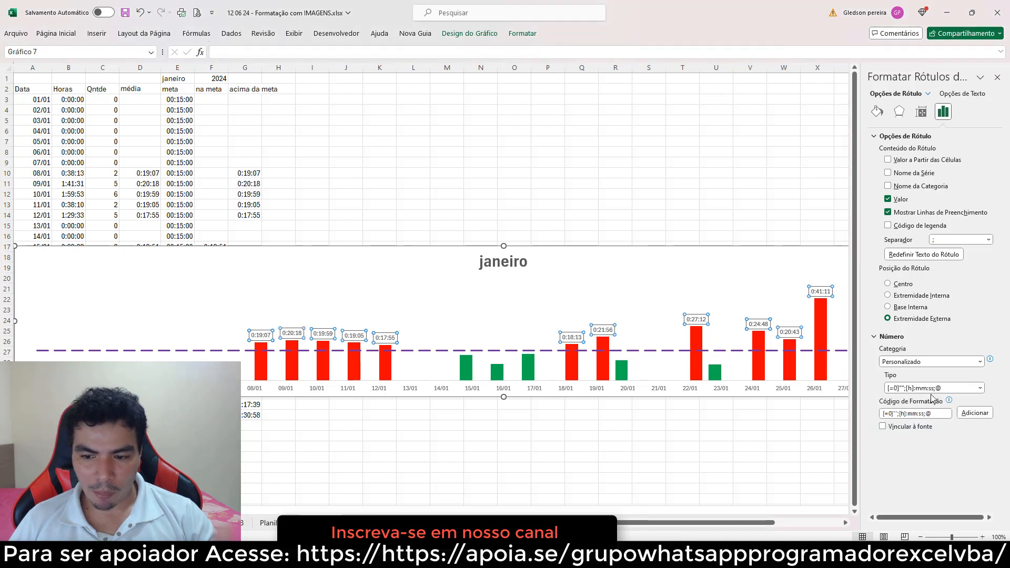
click(973, 413)
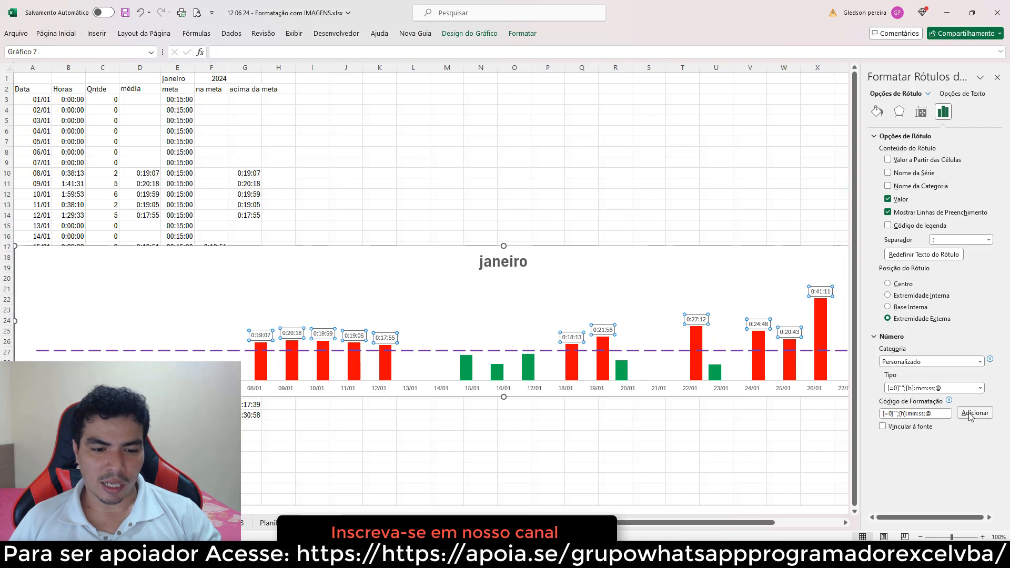
click(573, 213)
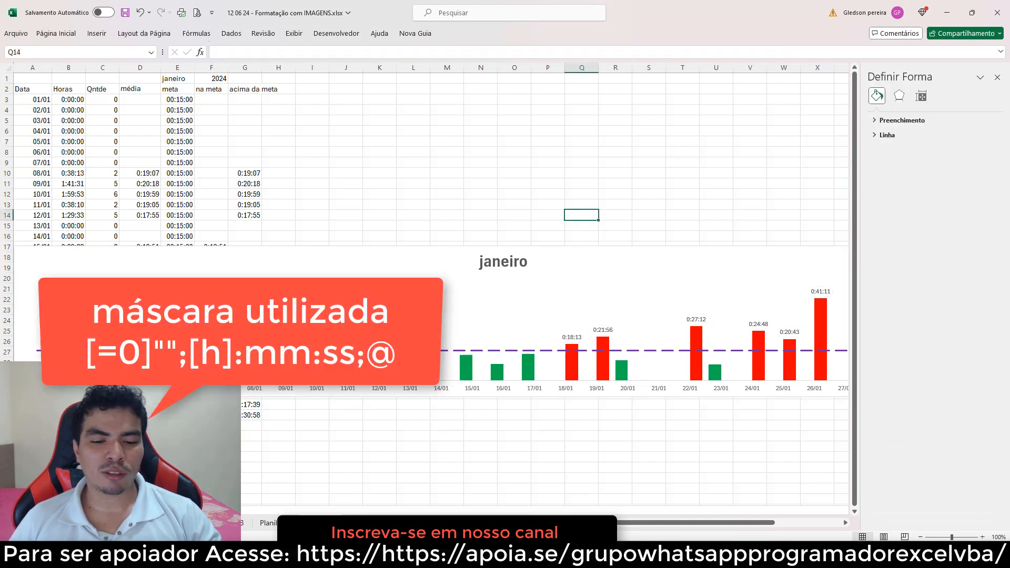
Add data labels to the na meta series bars
click(467, 367)
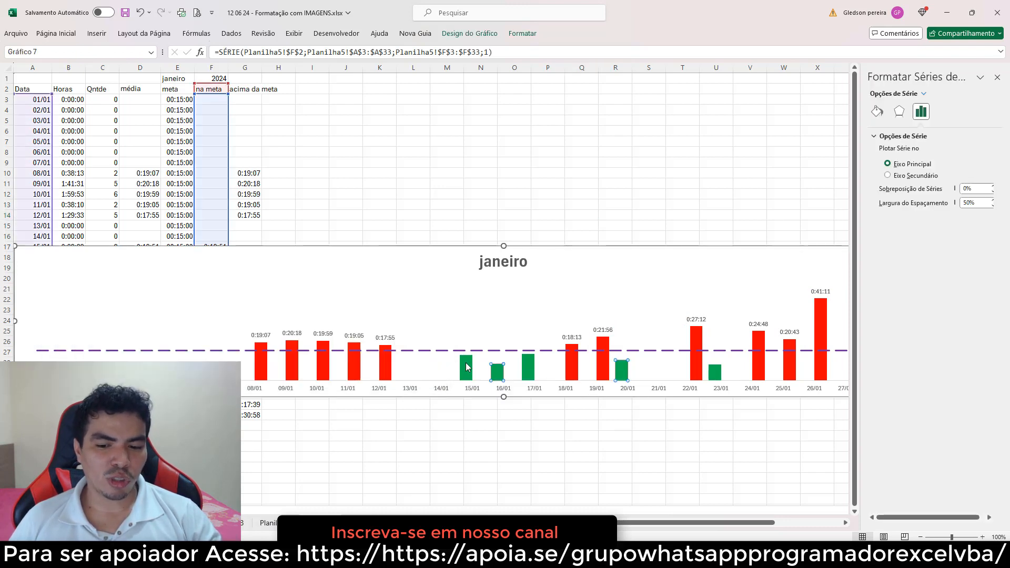
right_click(466, 367)
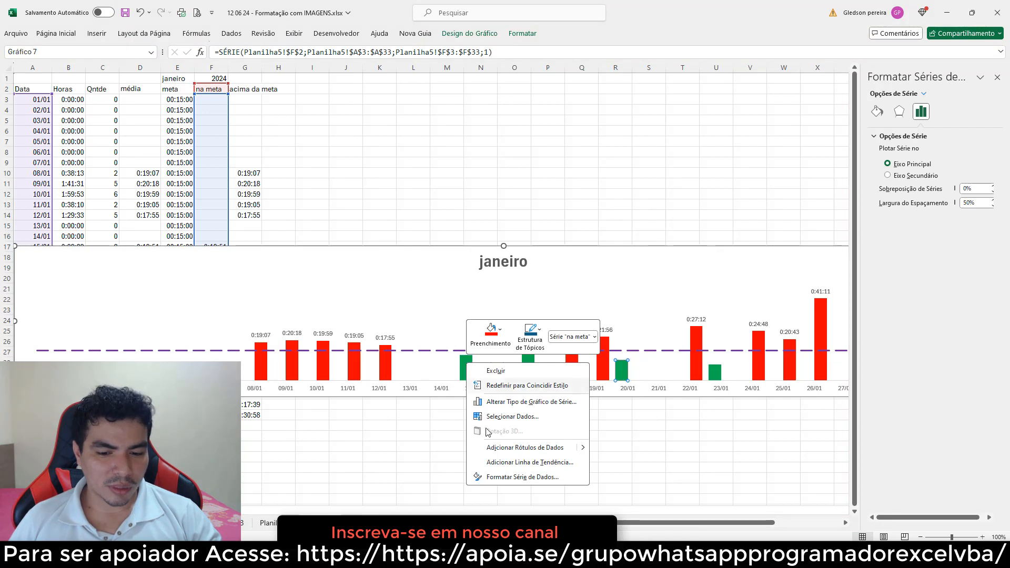
click(497, 447)
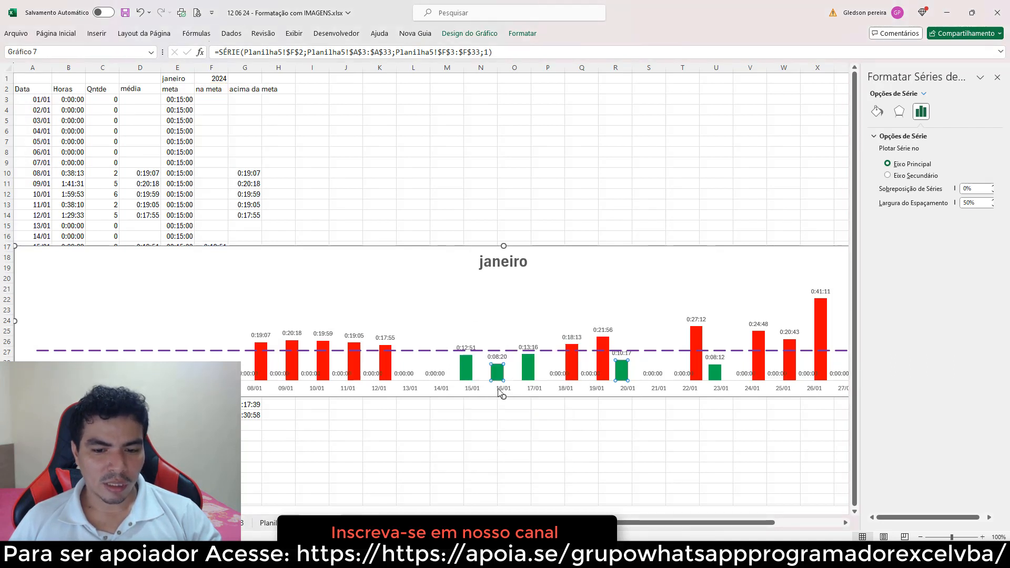
Give the na meta data labels the custom number format [=0]"";[h]:mm:ss;@ and close the pane
click(590, 373)
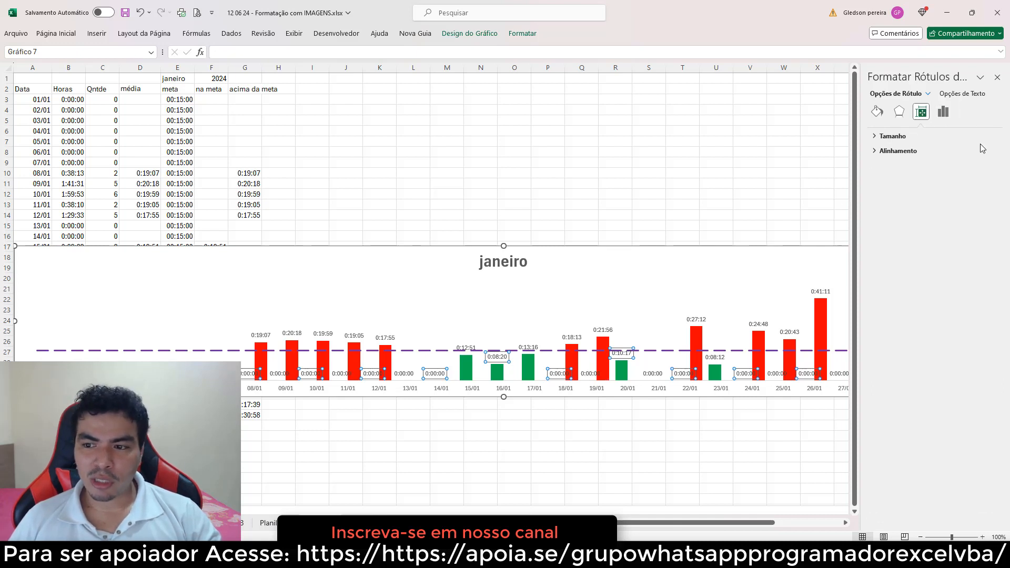
click(944, 114)
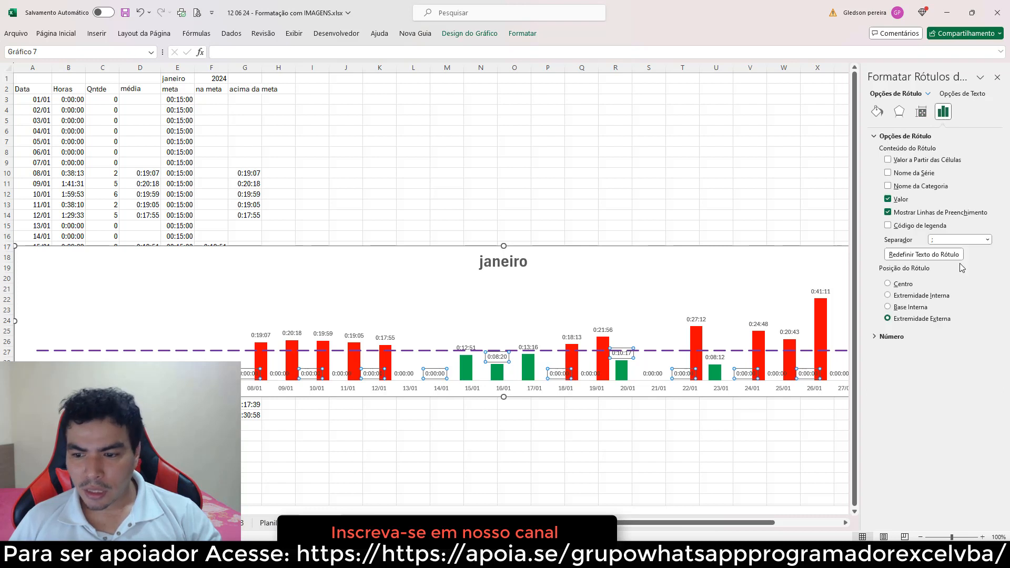
click(889, 337)
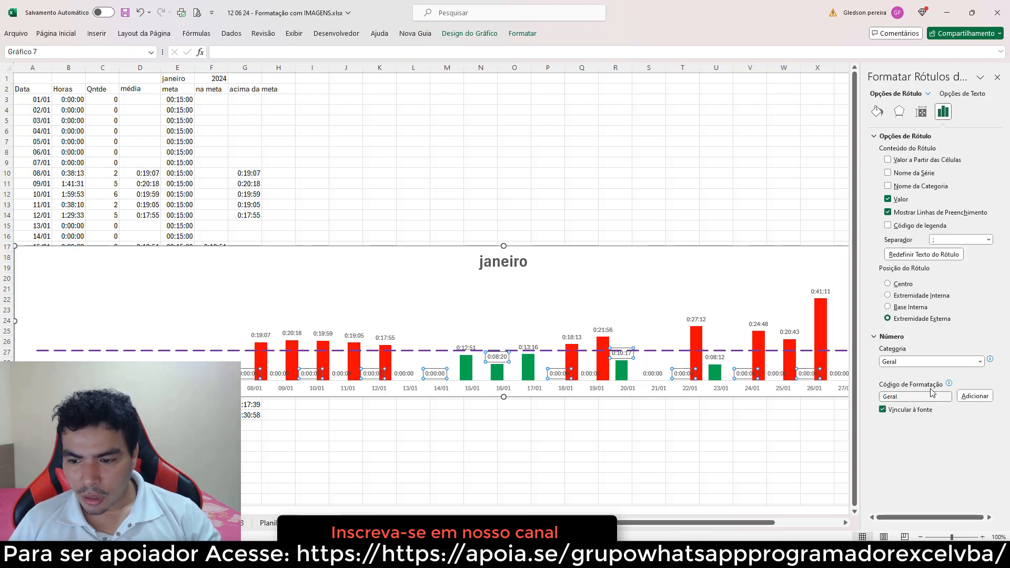
click(973, 364)
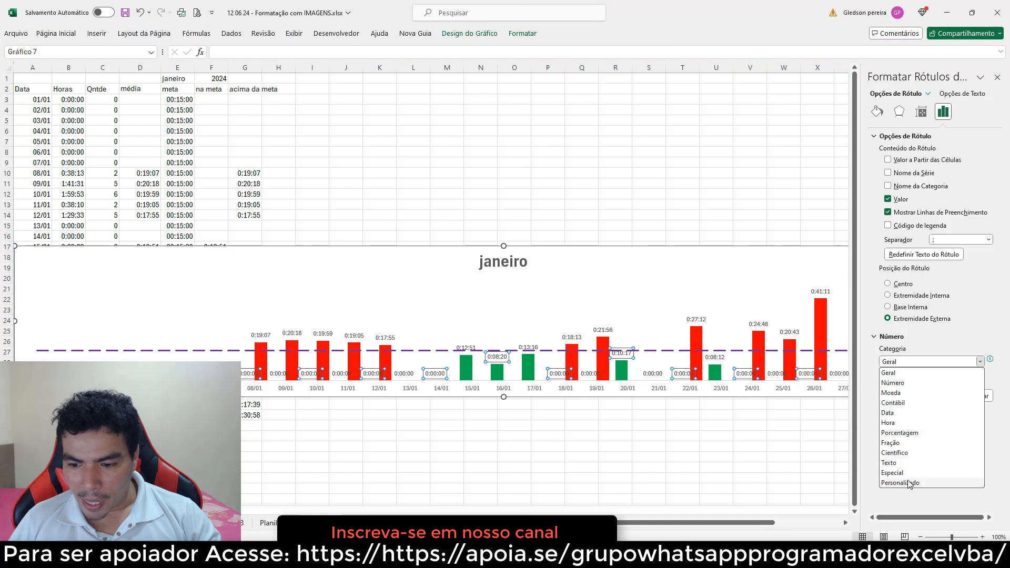
click(910, 484)
click(979, 388)
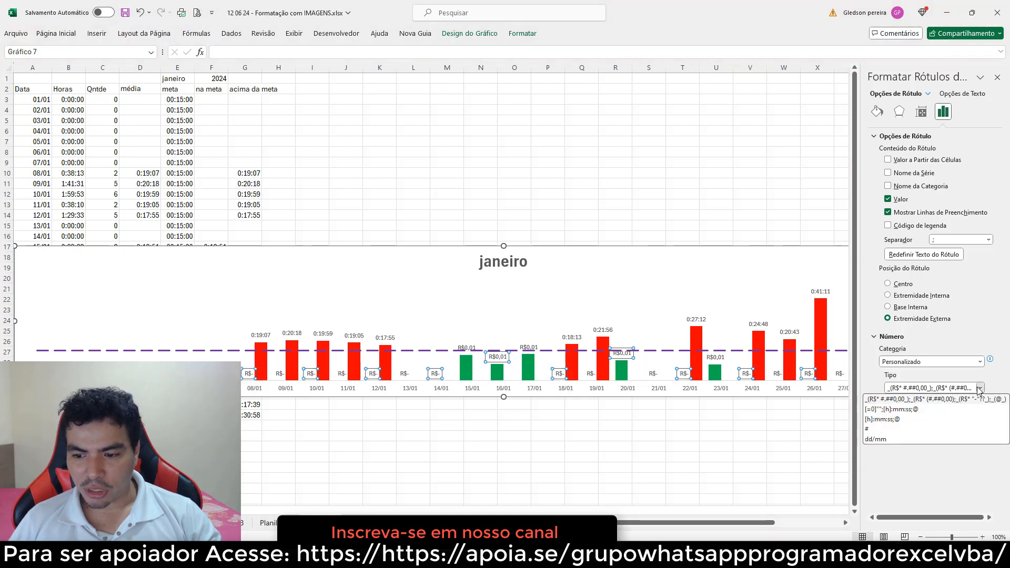
click(897, 409)
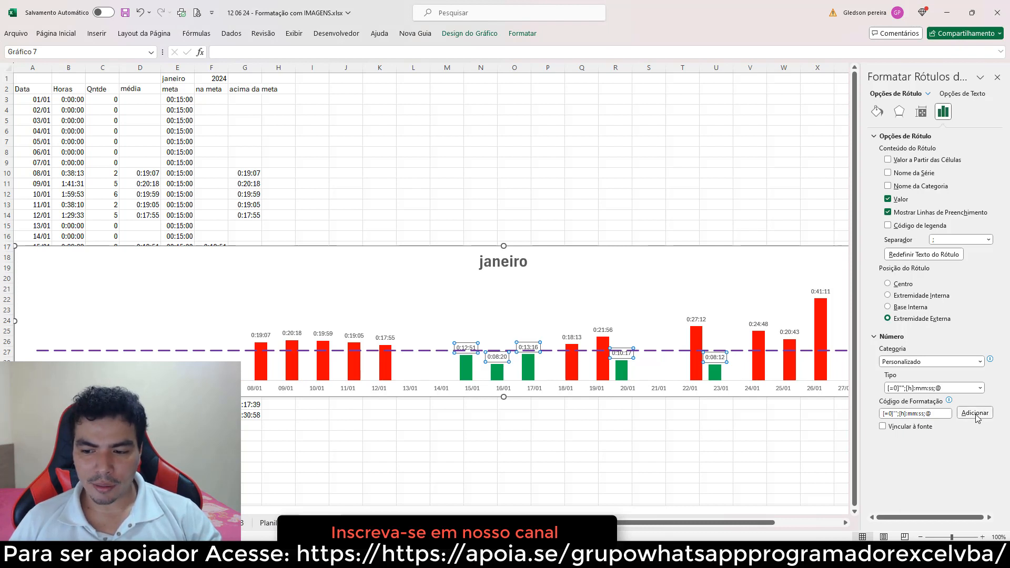
click(997, 76)
click(671, 164)
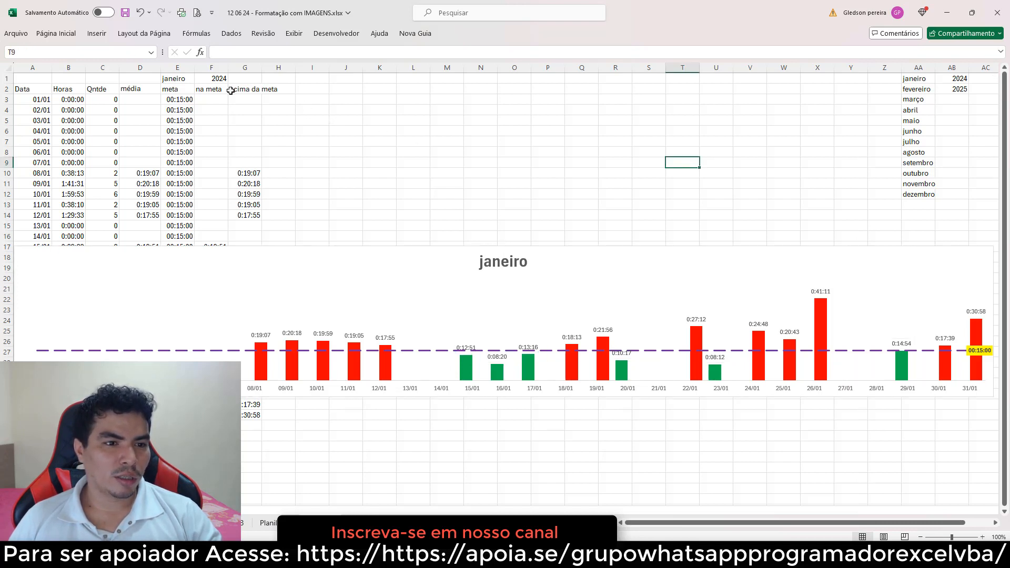
Cycle the month selector through fevereiro, março, abril, maio and junho to check the chart, ending on março
click(190, 80)
click(199, 79)
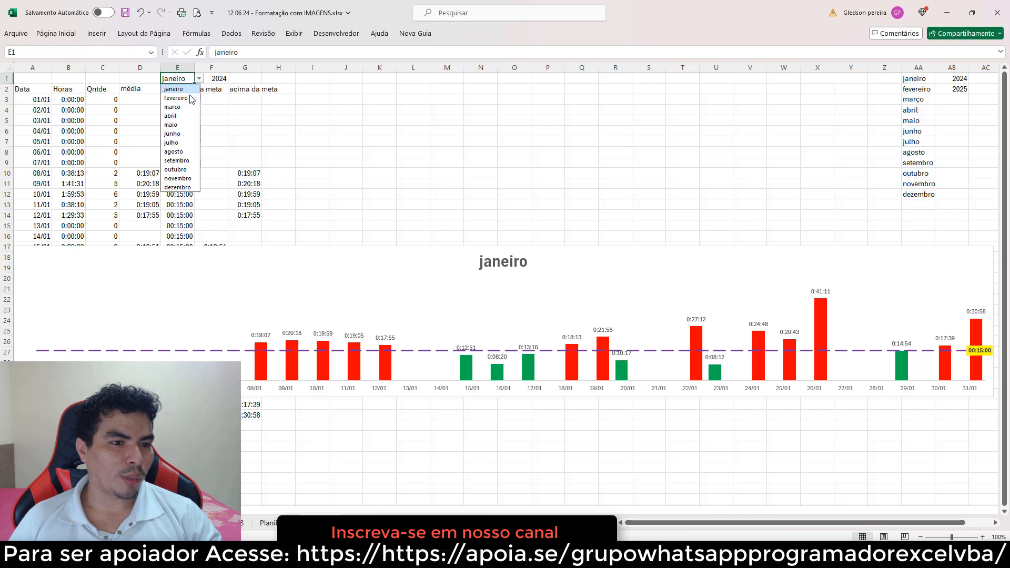
click(189, 99)
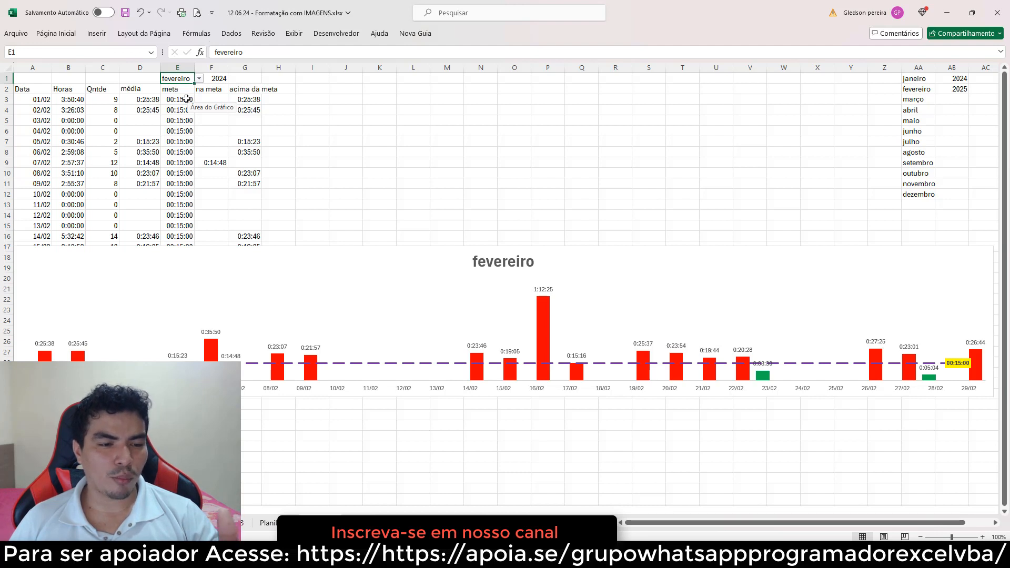
click(199, 79)
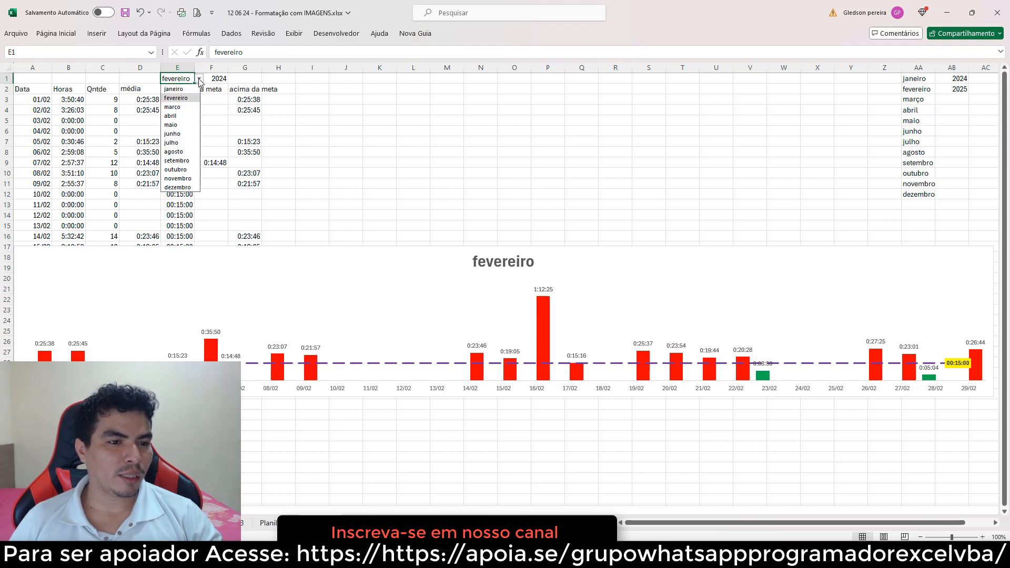
click(179, 107)
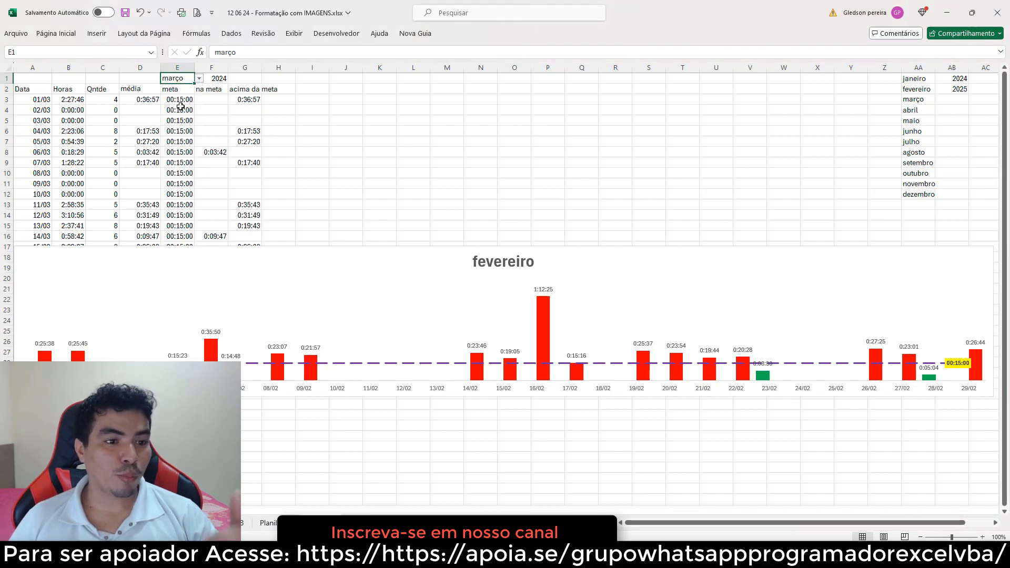
click(200, 79)
click(186, 116)
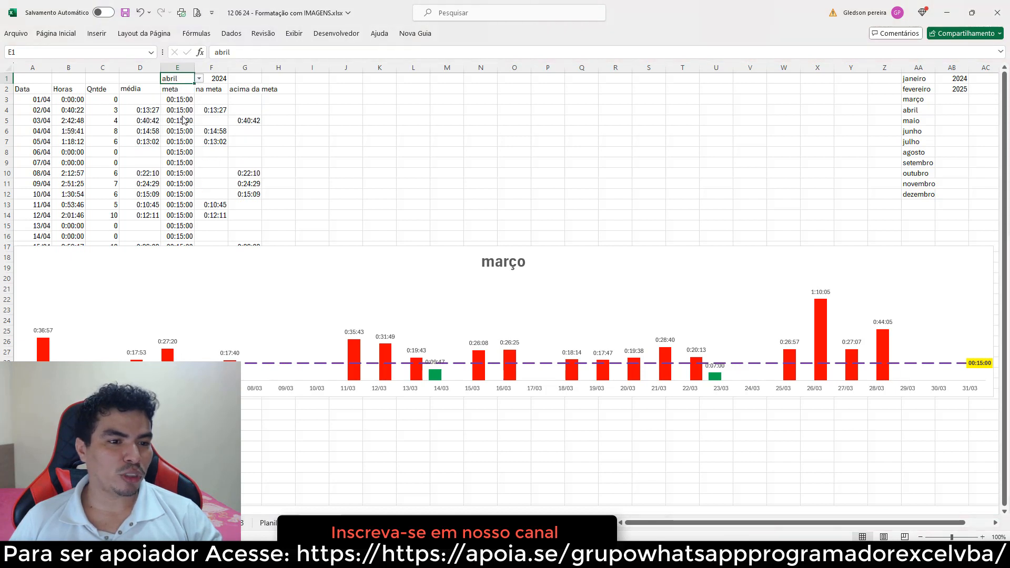
click(199, 79)
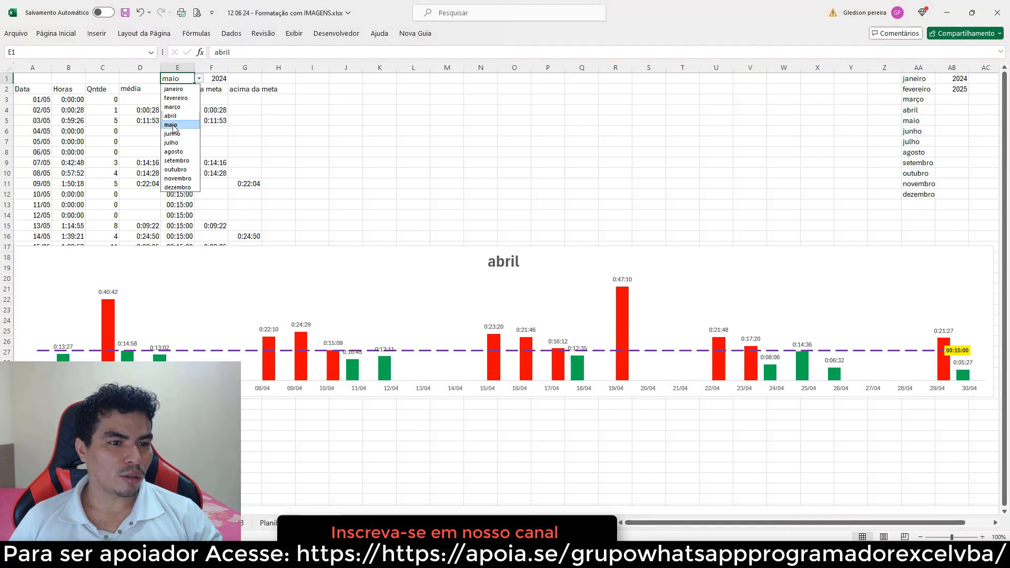
click(182, 124)
click(199, 79)
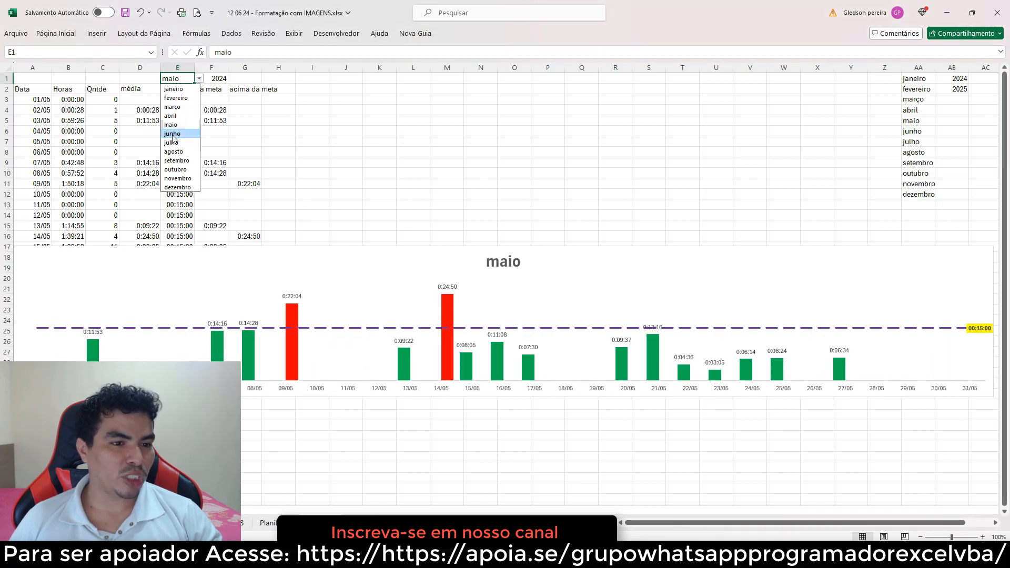
click(183, 133)
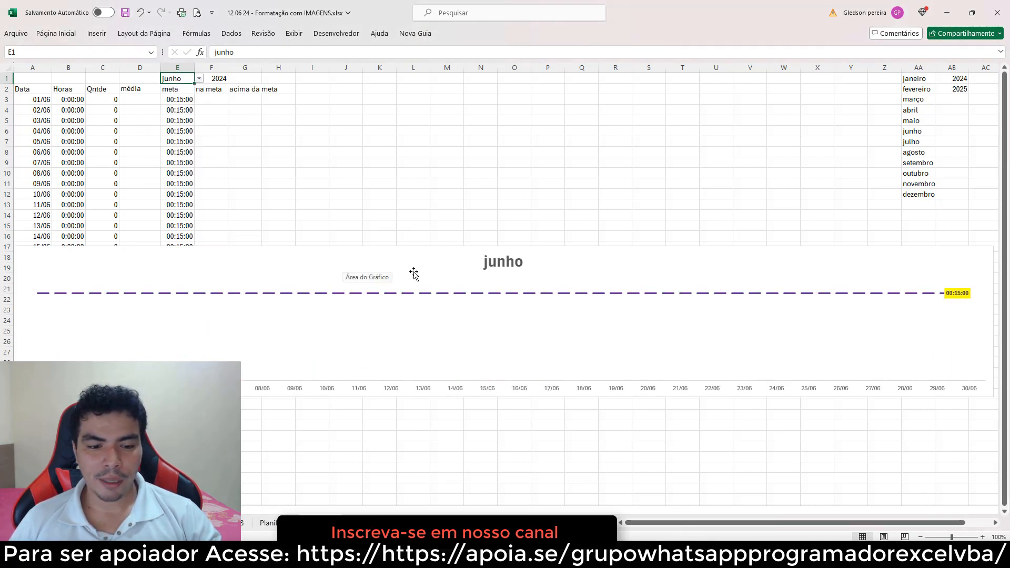
click(199, 79)
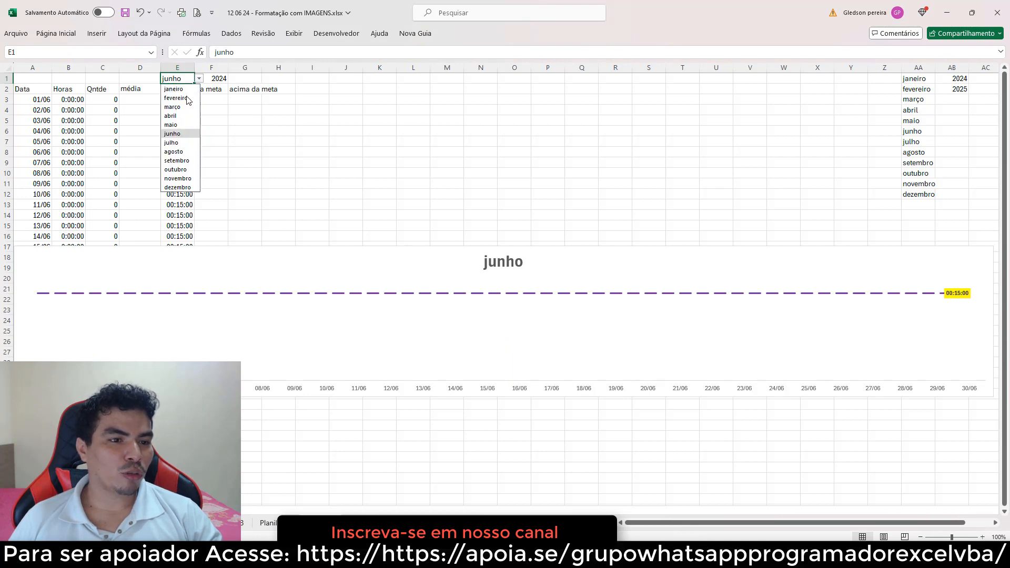
click(176, 107)
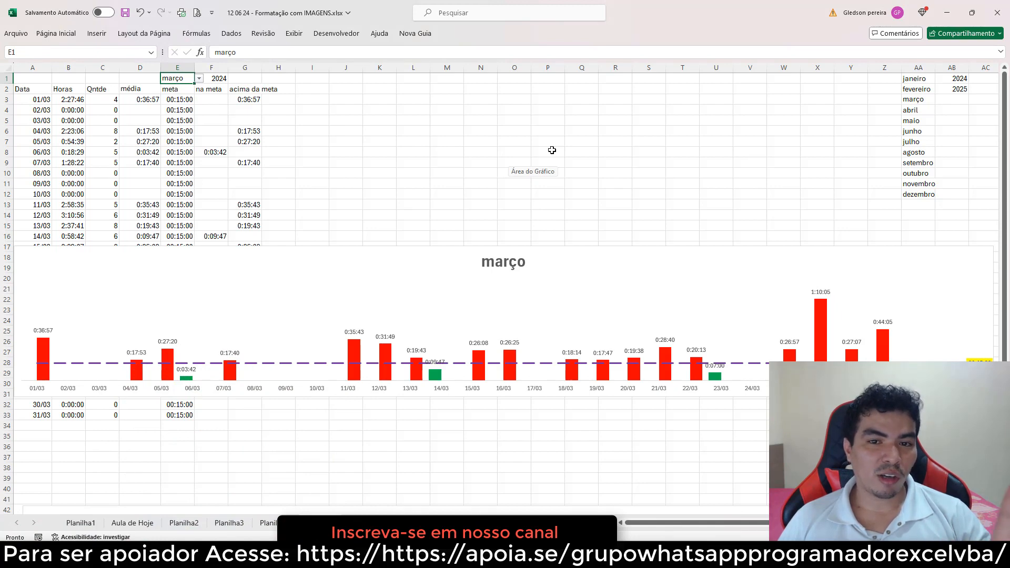
Delete the existing monthly chart
click(360, 251)
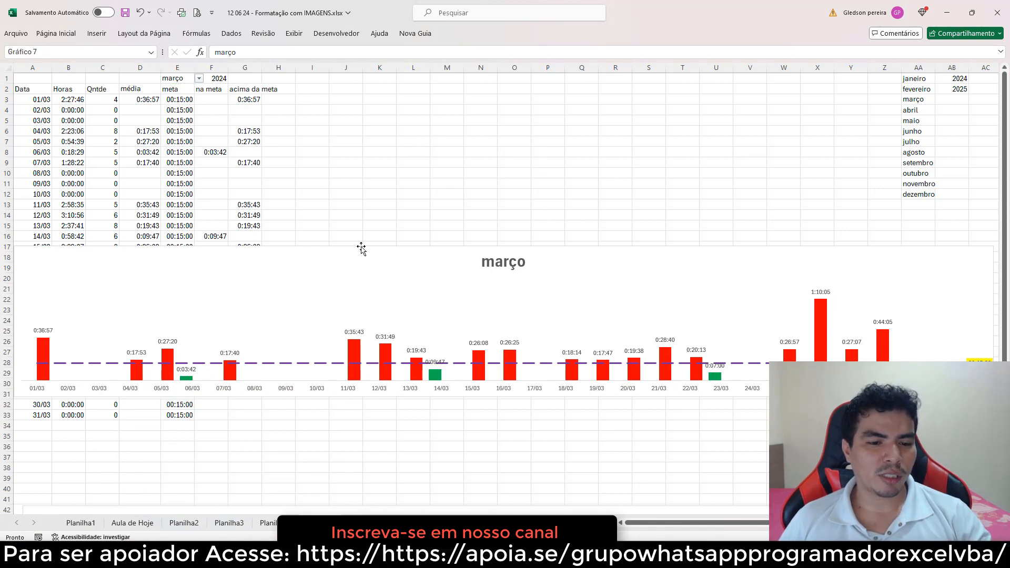
key(Delete)
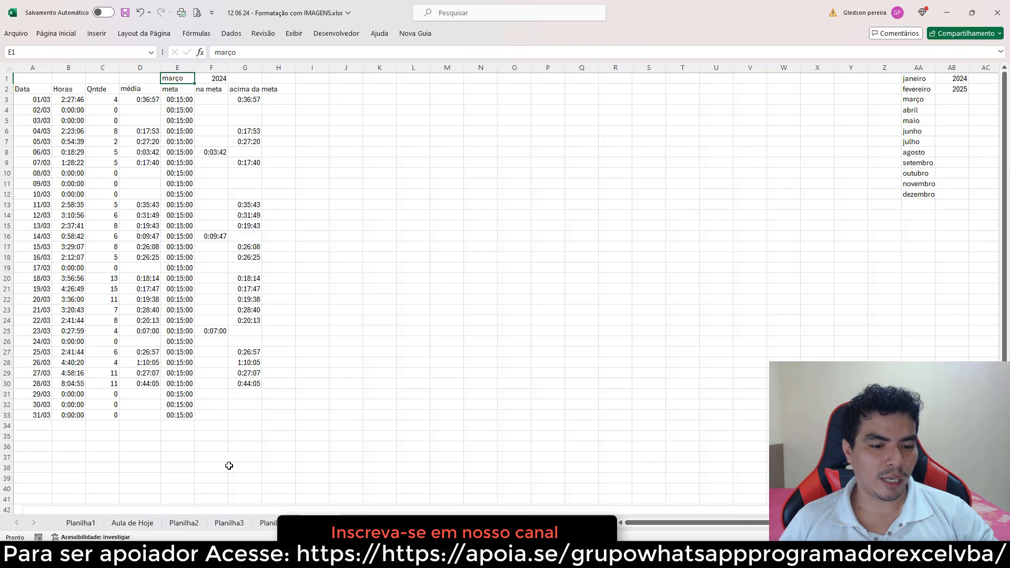
Paste the copied chart below the data table around row 37
click(208, 462)
key(ctrl+v)
click(315, 383)
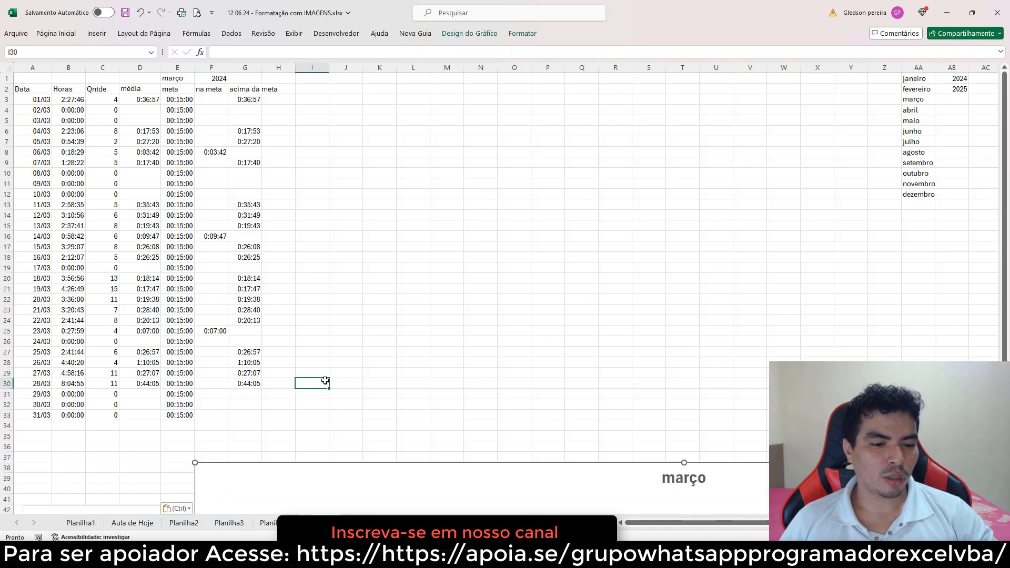
click(408, 152)
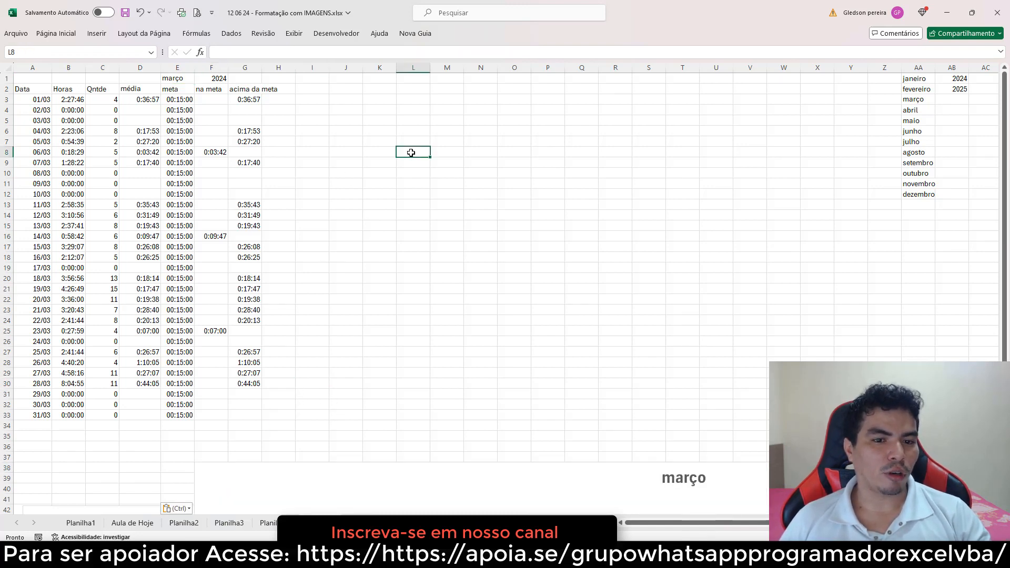
Insert an empty clustered column chart and move it beside the data table
click(103, 35)
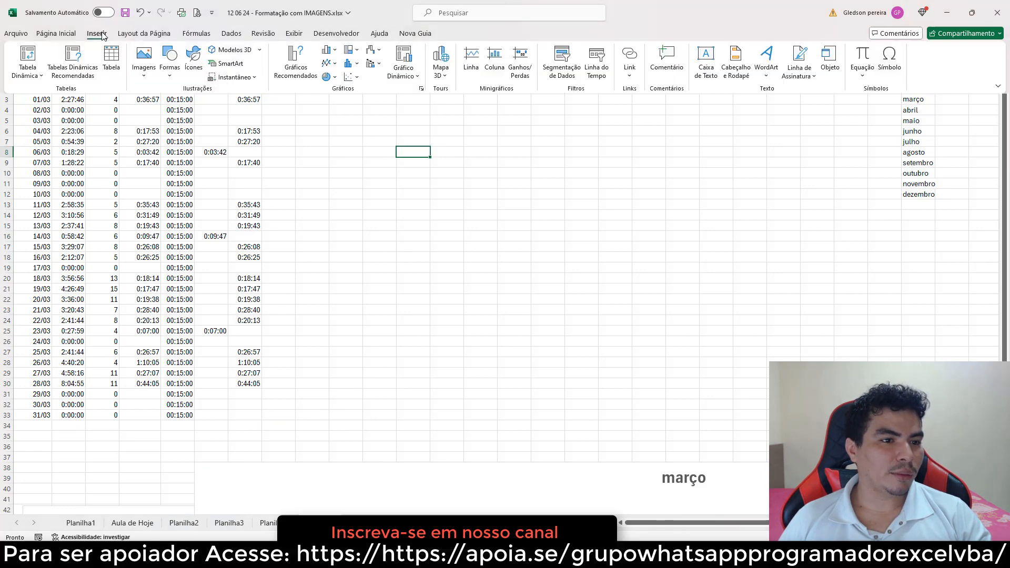
click(329, 53)
click(339, 91)
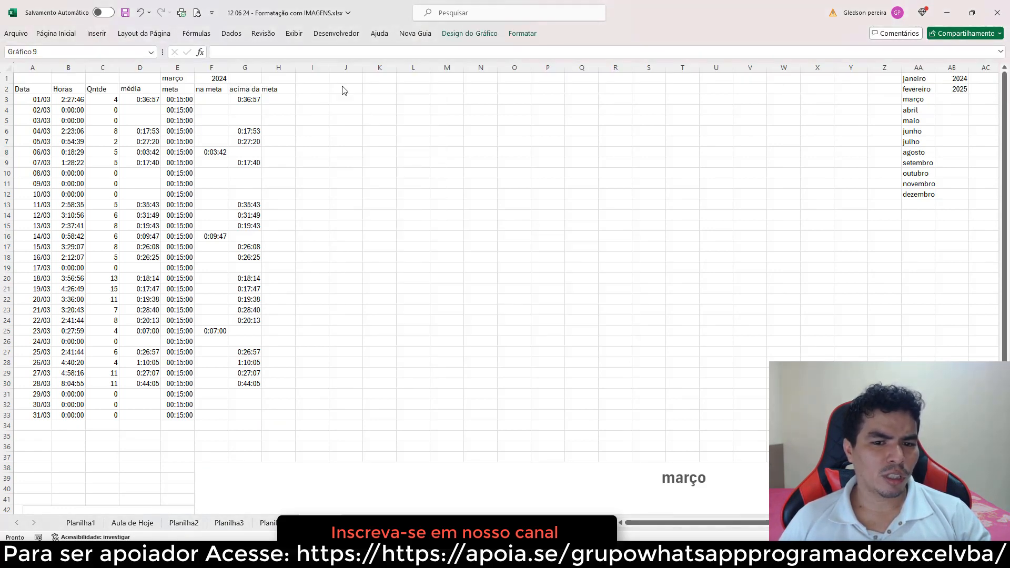
drag(447, 226, 439, 191)
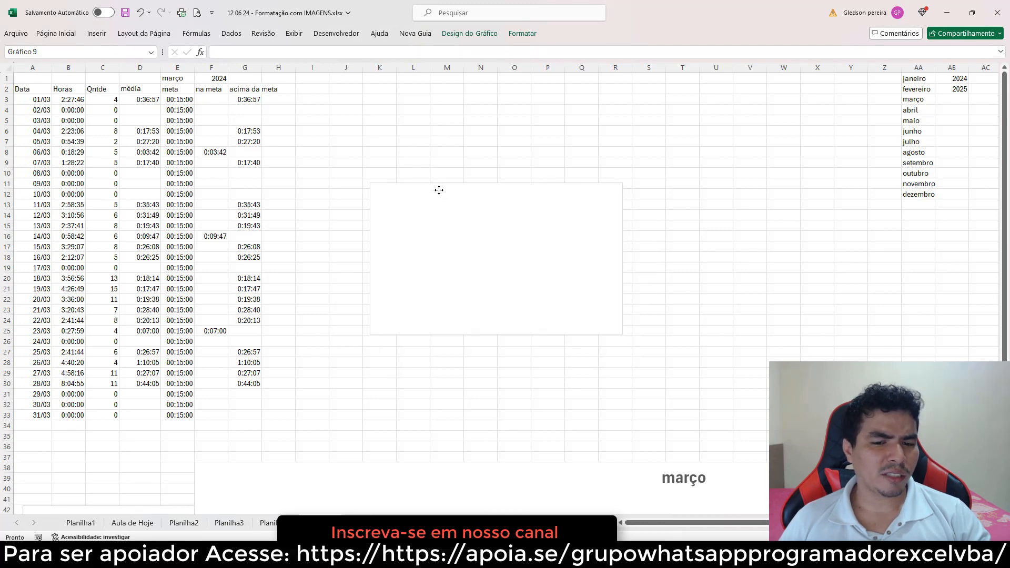
Add a series to the new chart named from F2 (na meta) with values F3:F33
right_click(453, 219)
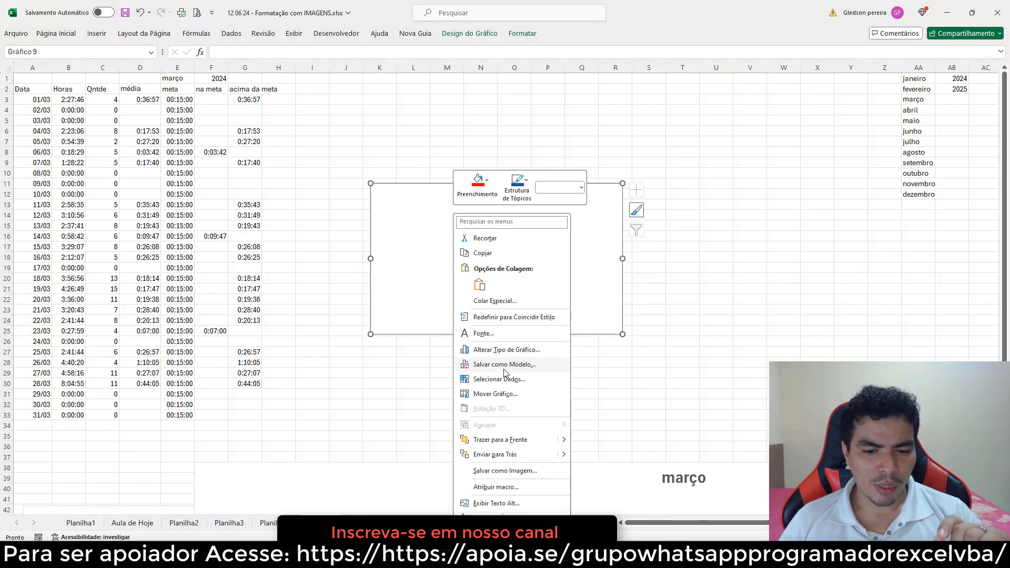
click(499, 379)
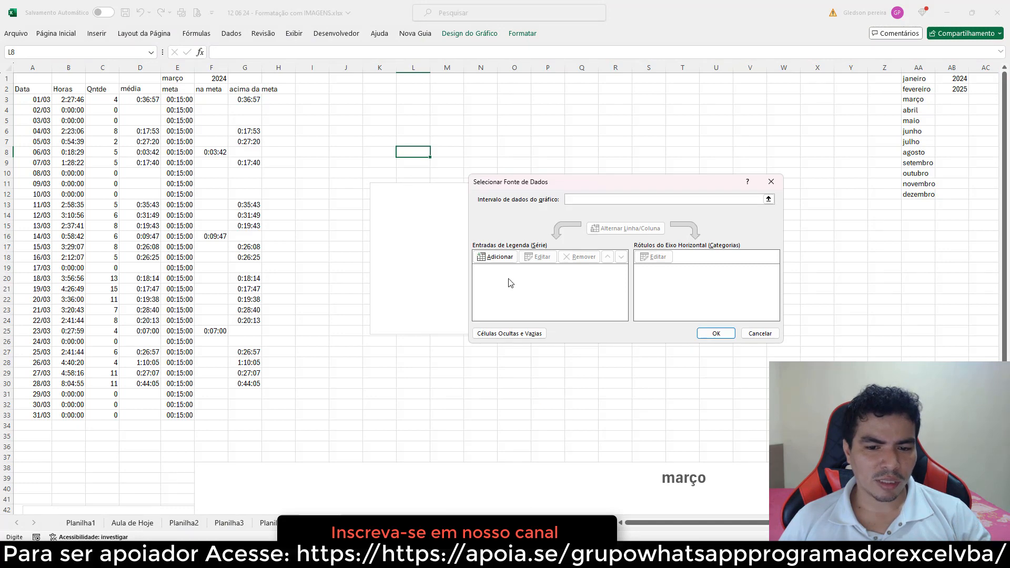
click(505, 262)
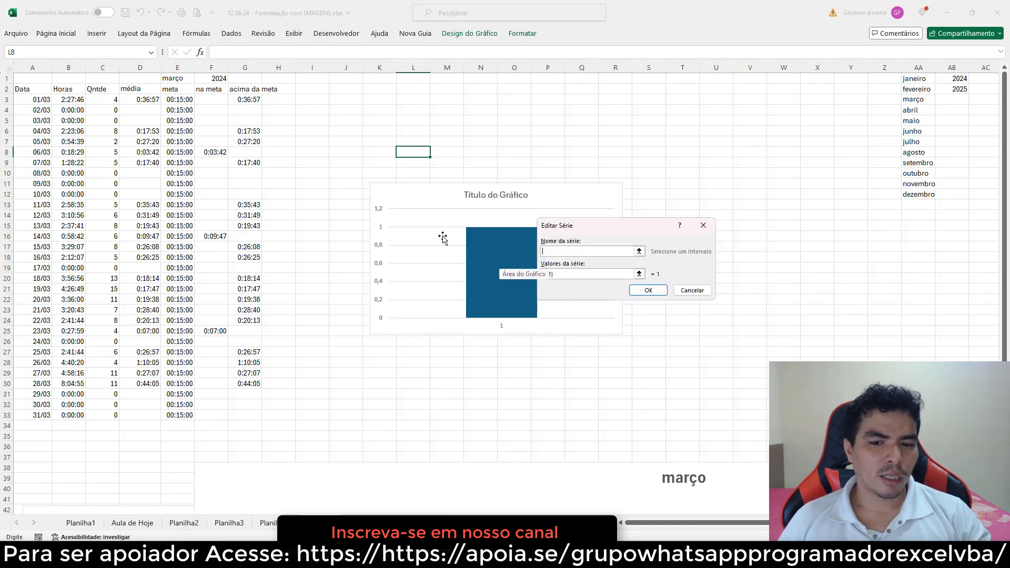
click(214, 91)
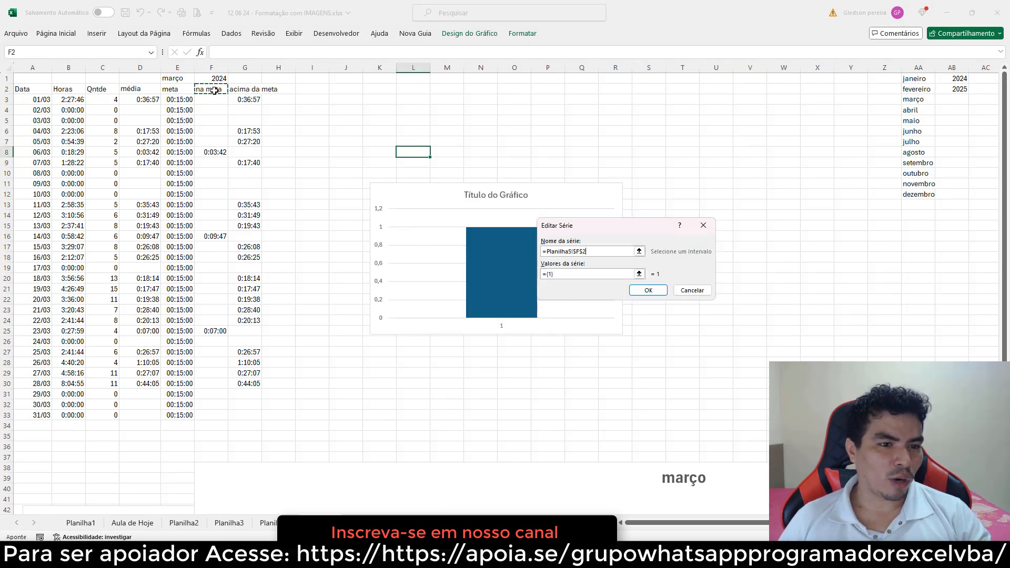
drag(569, 272, 542, 273)
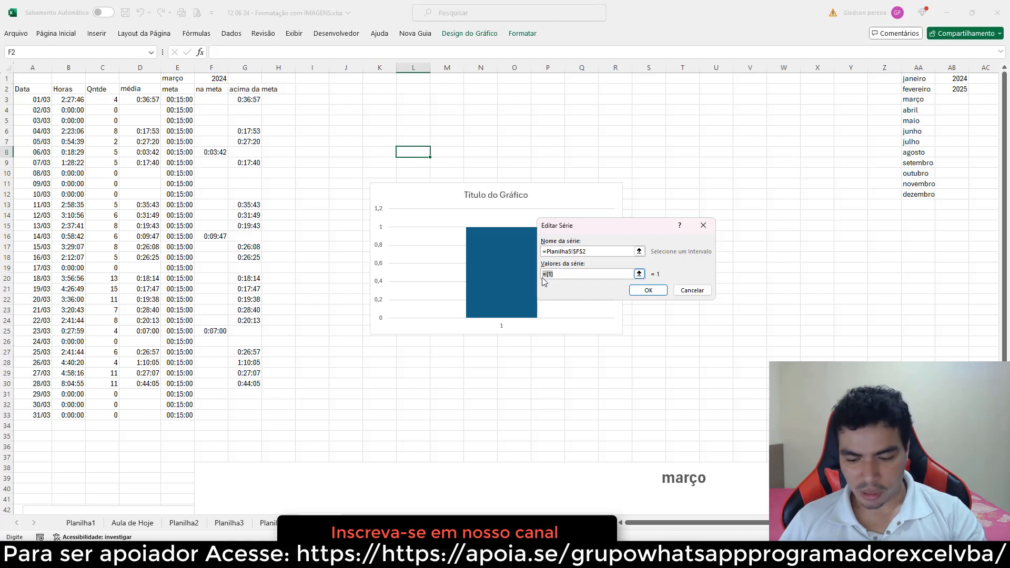
key(BackSpace)
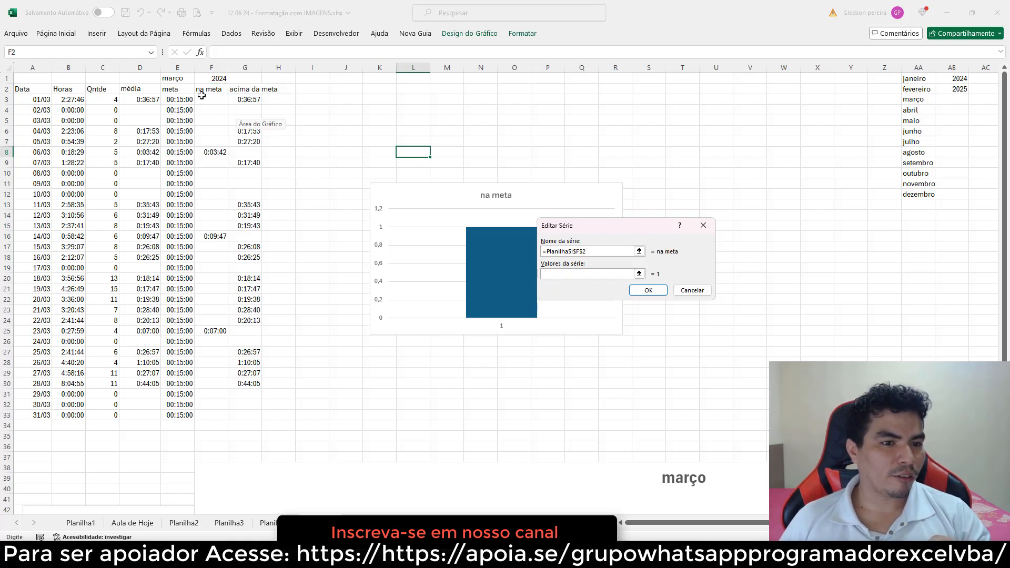
drag(211, 99, 212, 416)
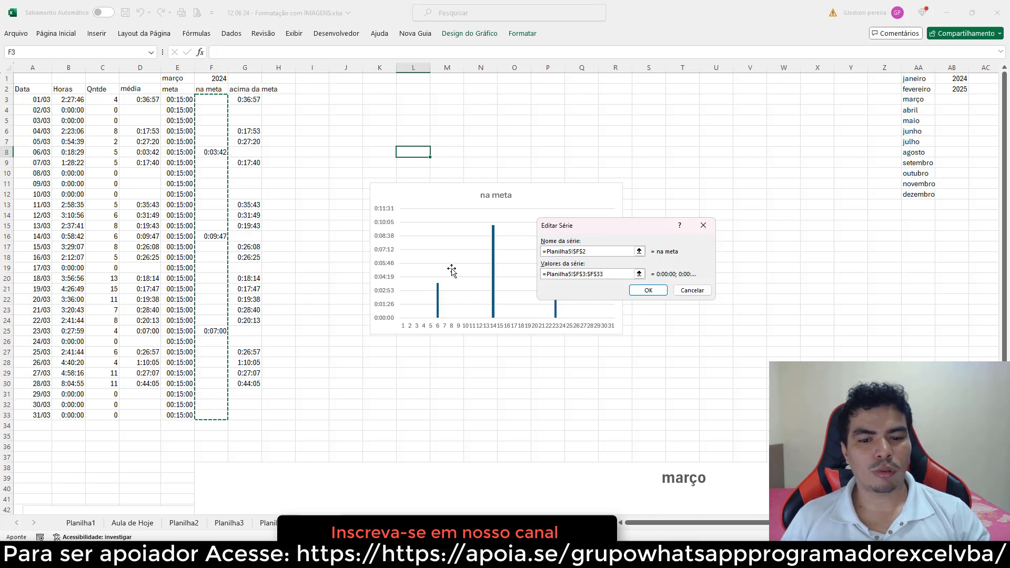
mouse_move(493, 256)
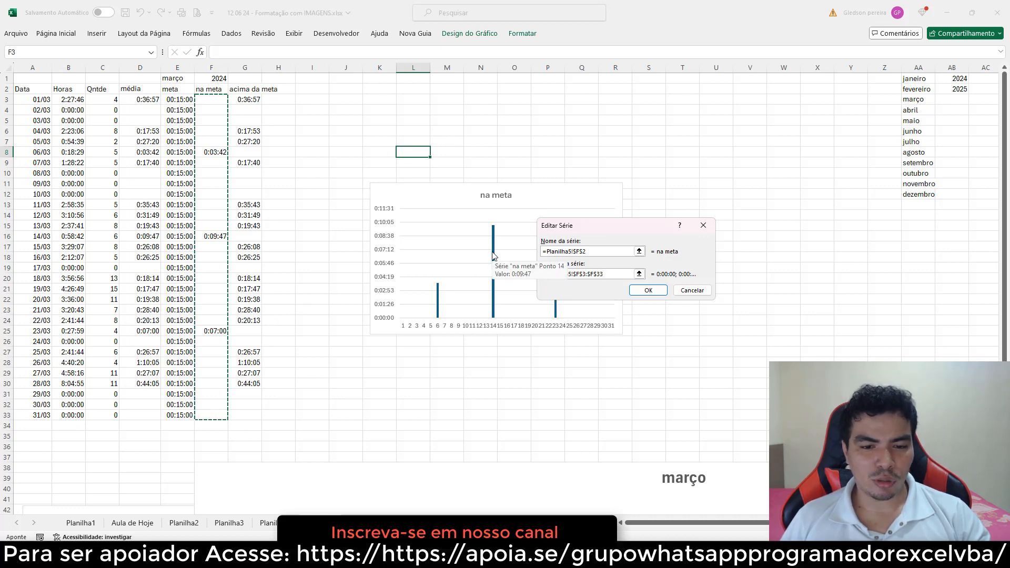
click(637, 290)
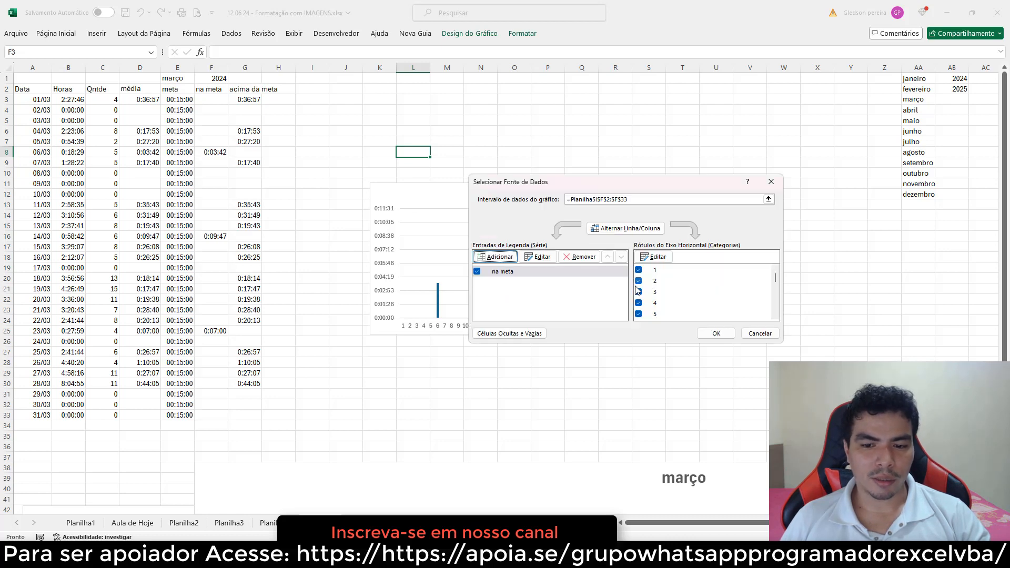
Set the chart's horizontal axis labels to the dates in A3:A33 and close the data source dialog
click(657, 257)
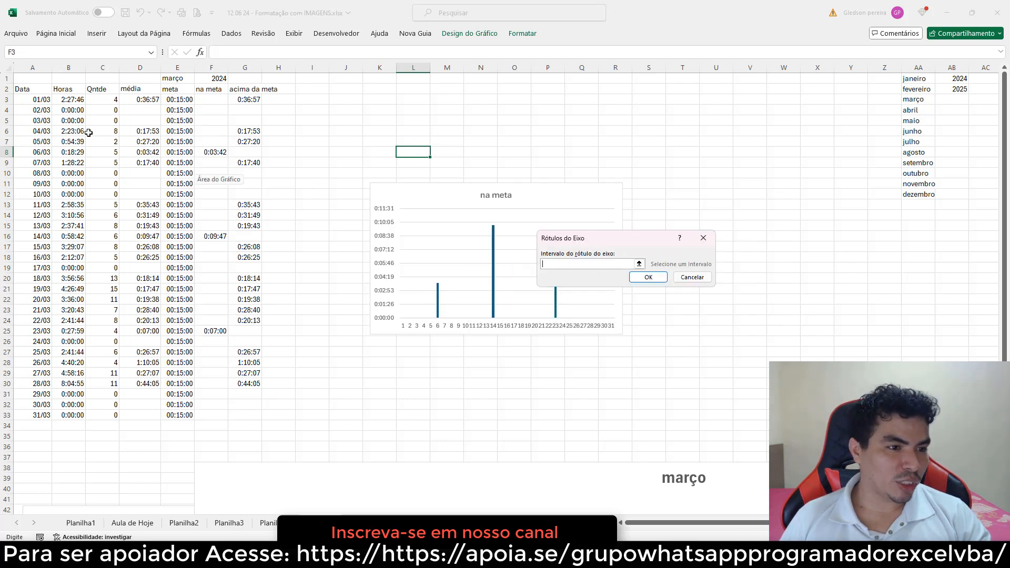
drag(43, 103, 32, 415)
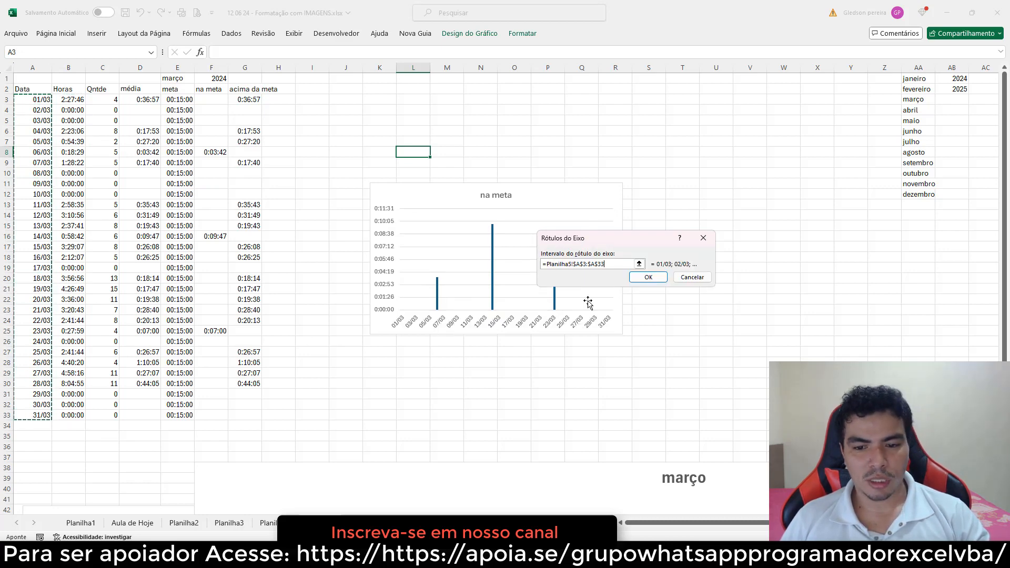
click(648, 277)
click(699, 334)
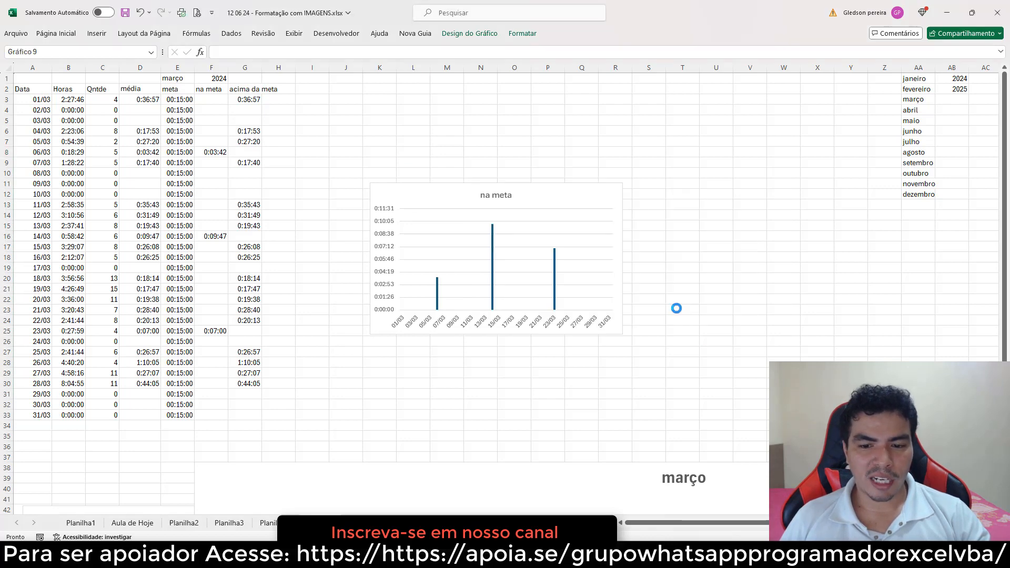
Widen the new chart on both sides and reposition it across the sheet beside the data
drag(623, 258, 941, 258)
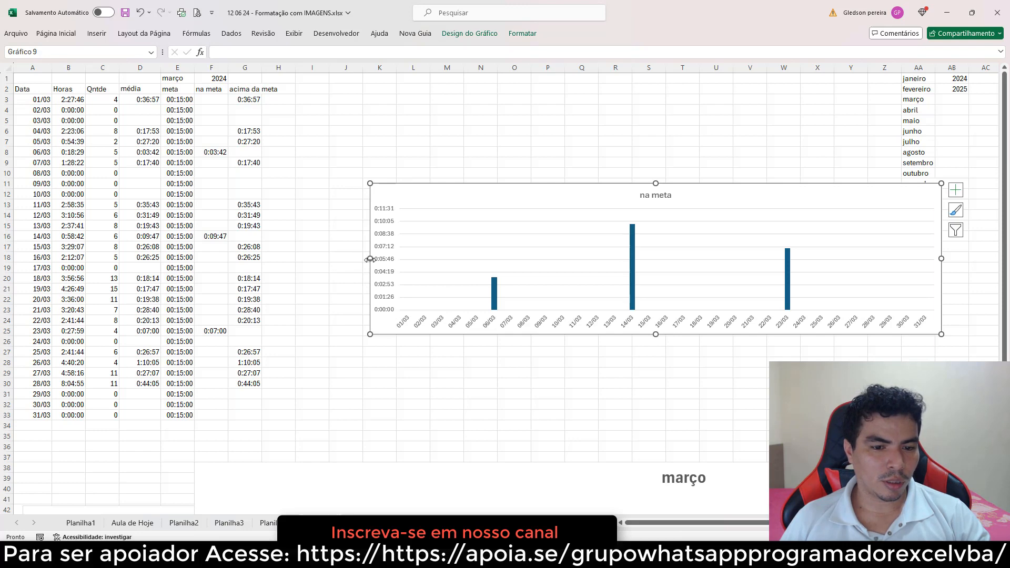
drag(369, 258, 50, 258)
drag(129, 191, 368, 198)
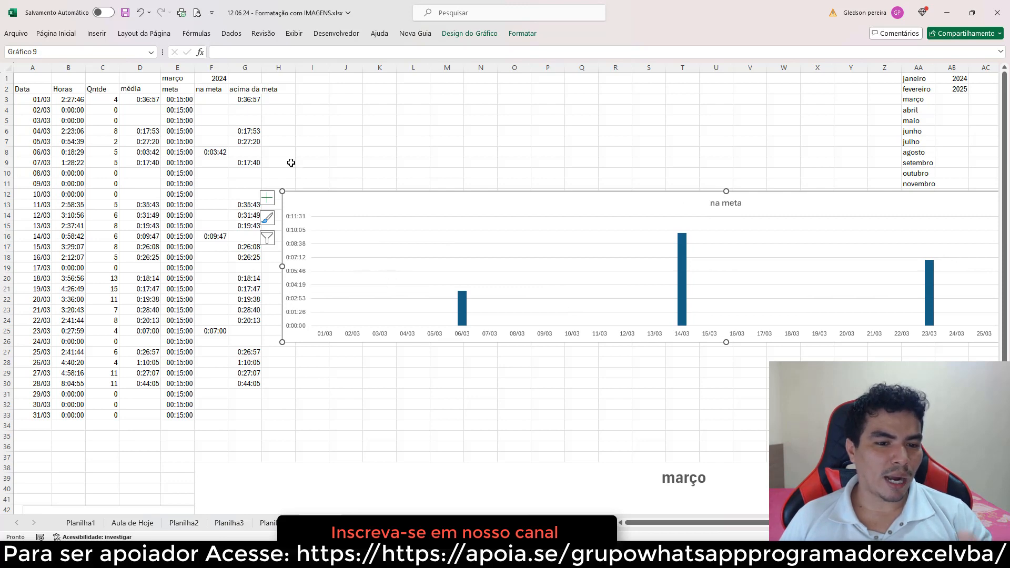
Add a second series to the chart named from G2 (acima da meta) with values G3:G33
right_click(436, 272)
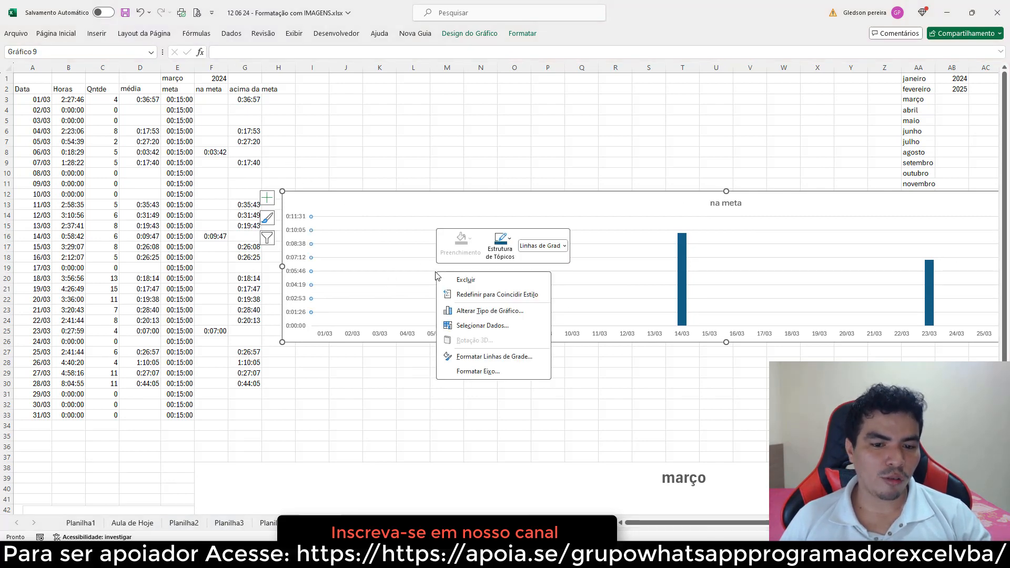
click(479, 325)
click(505, 258)
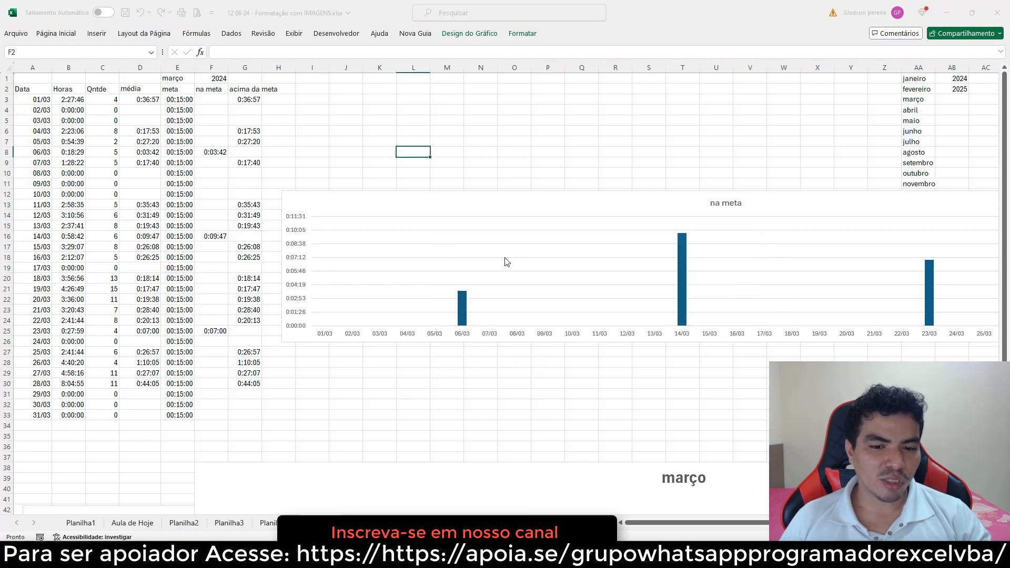
click(244, 91)
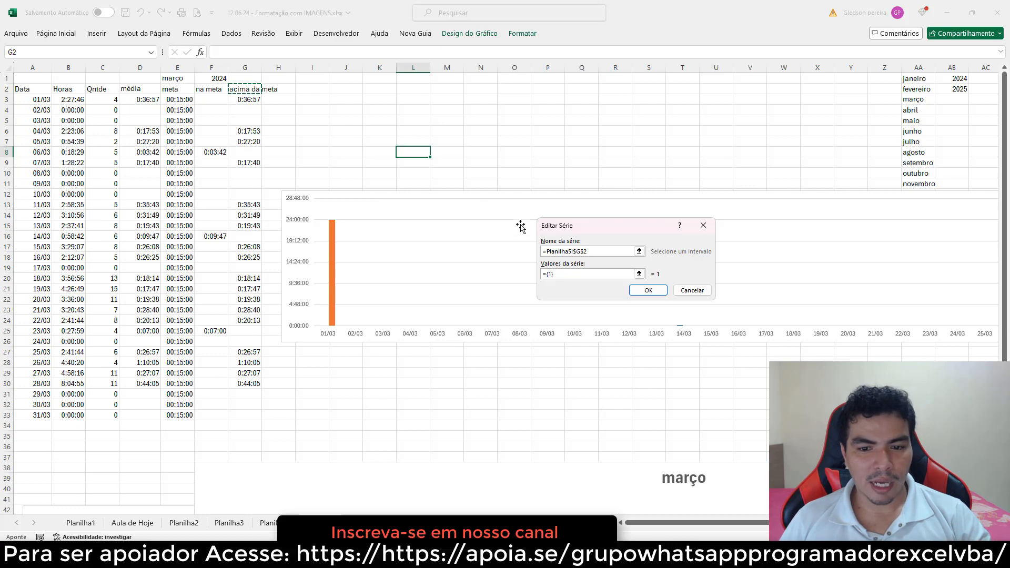
click(558, 273)
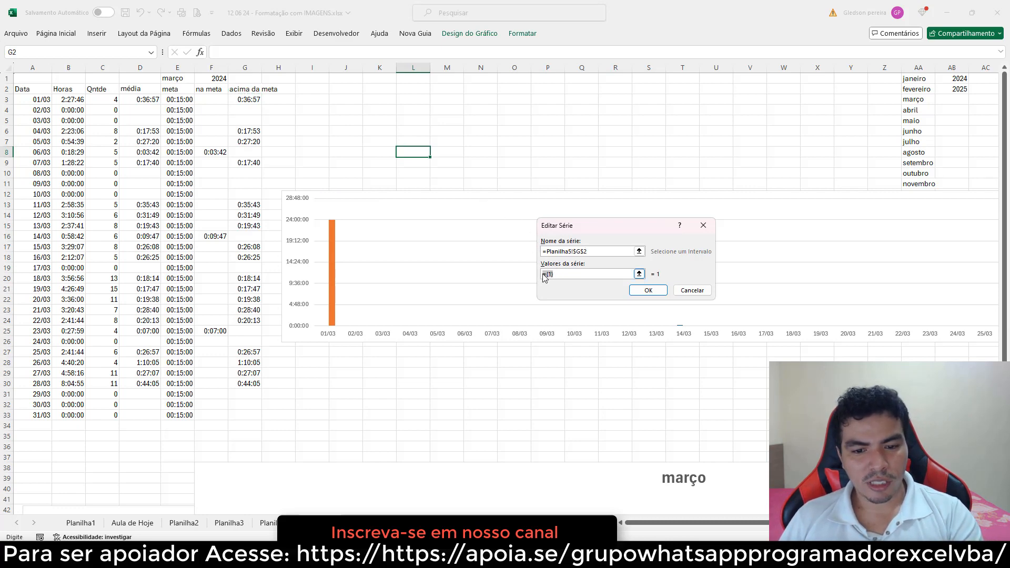
key(BackSpace)
drag(247, 99, 245, 411)
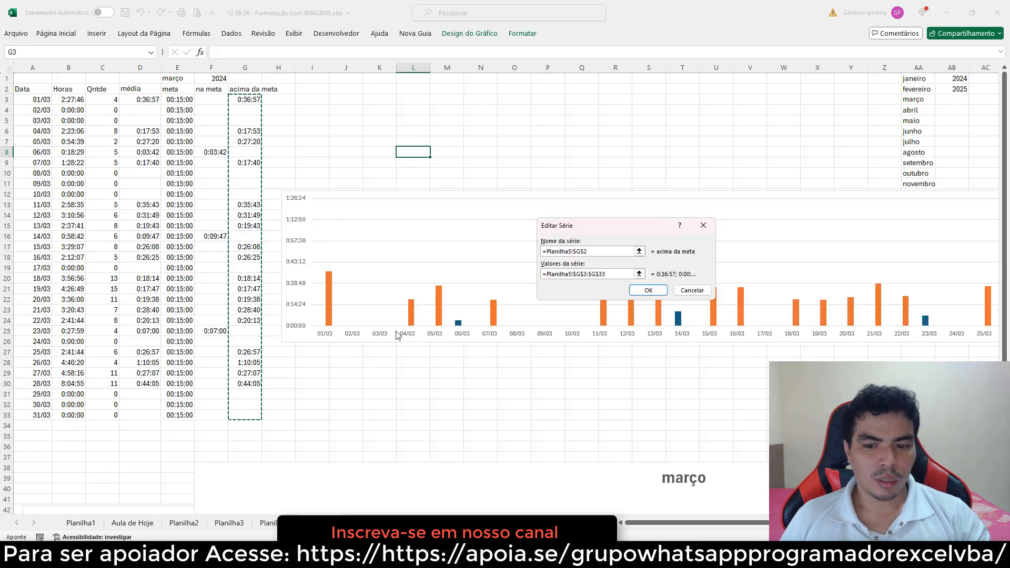
click(649, 291)
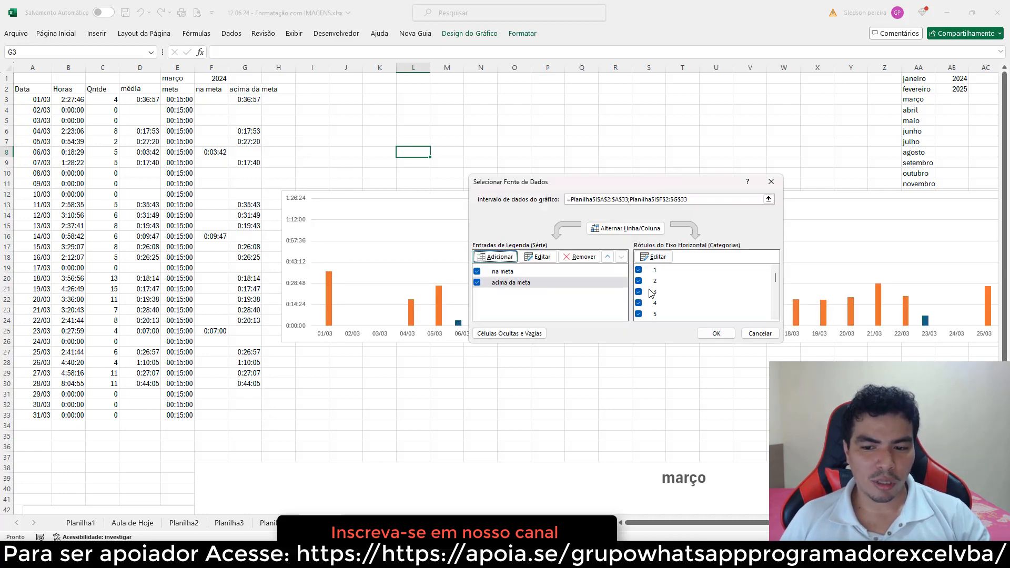
Set the horizontal axis labels to the dates in A3:A33
click(657, 257)
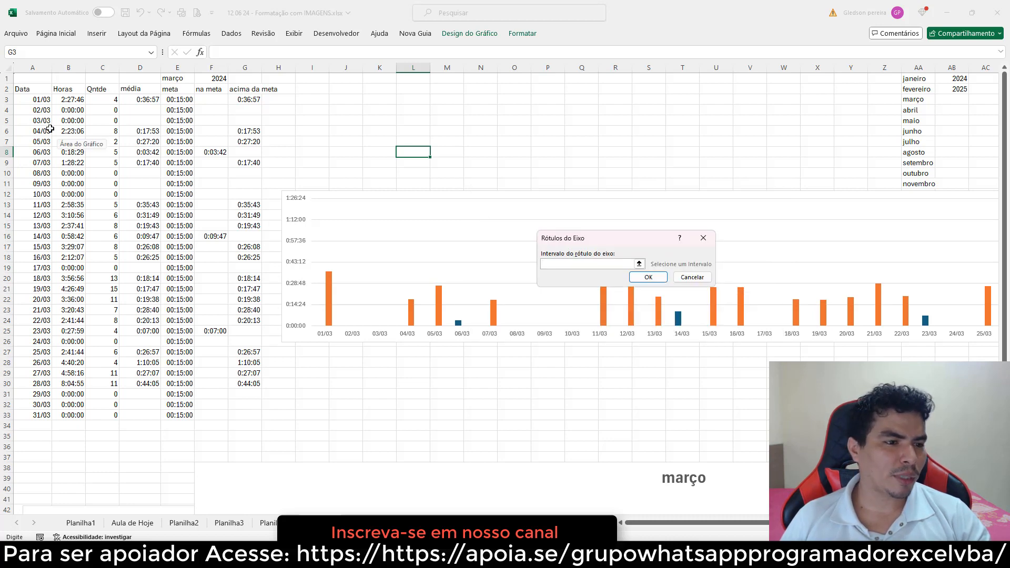
drag(39, 100, 24, 413)
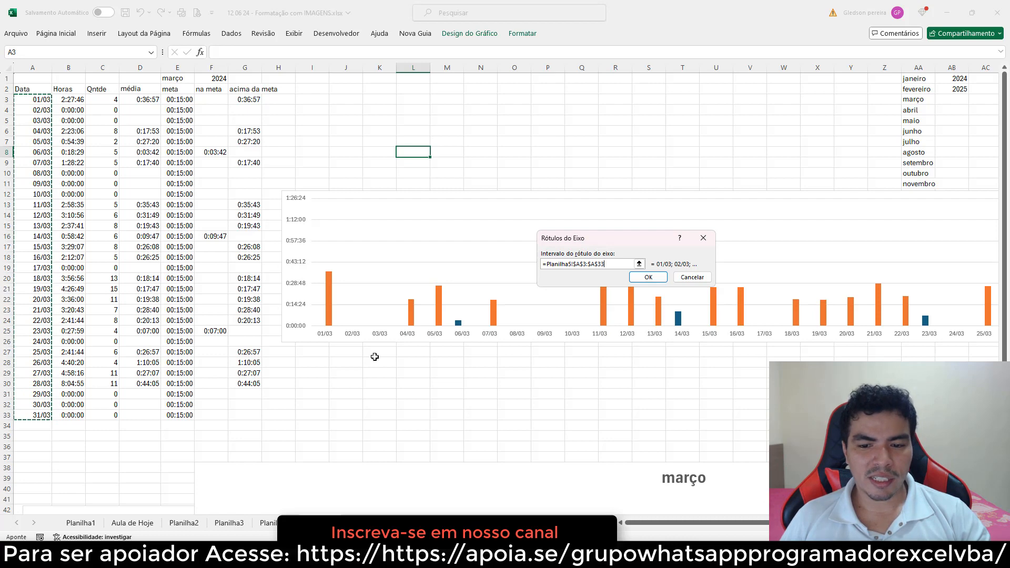
click(644, 279)
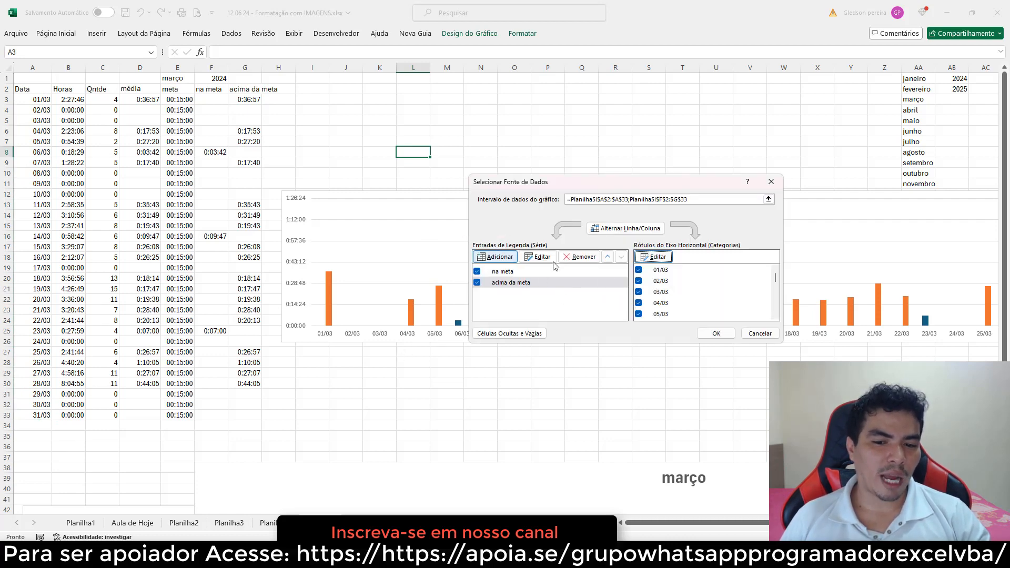
Add a third series named from E2 (meta) with values E3:E33 and close the data source dialog
click(509, 258)
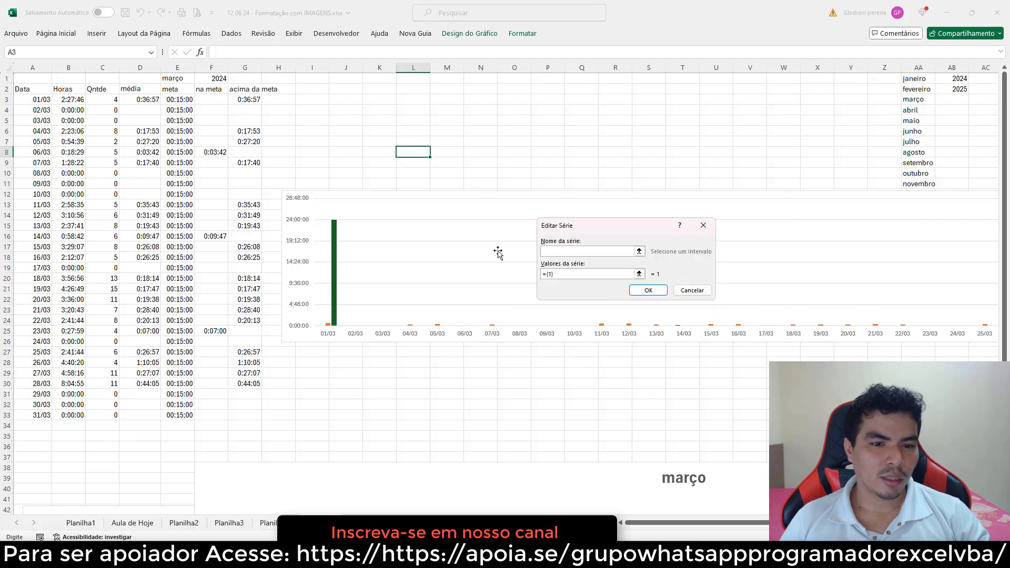
click(166, 89)
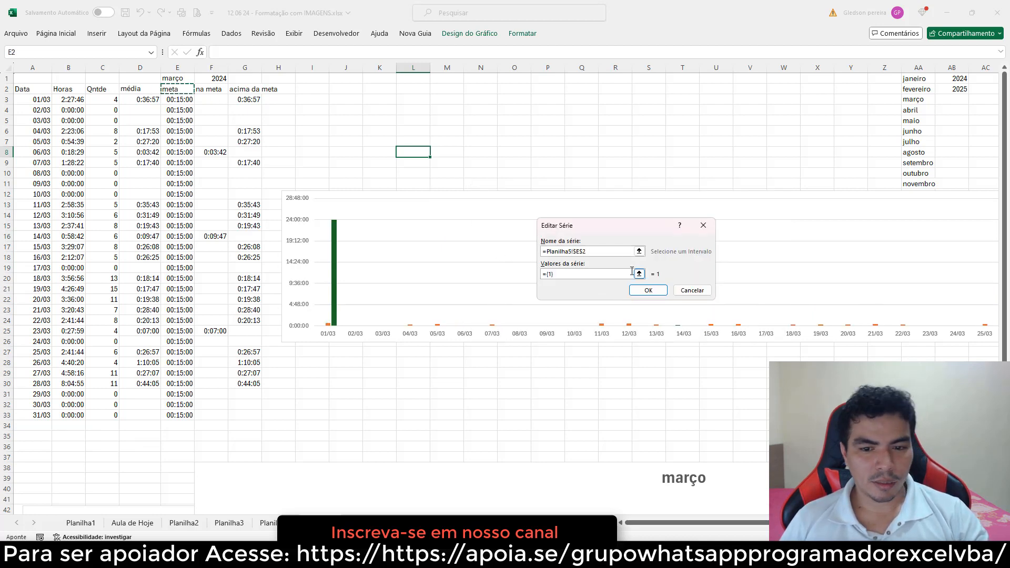
drag(561, 274, 525, 273)
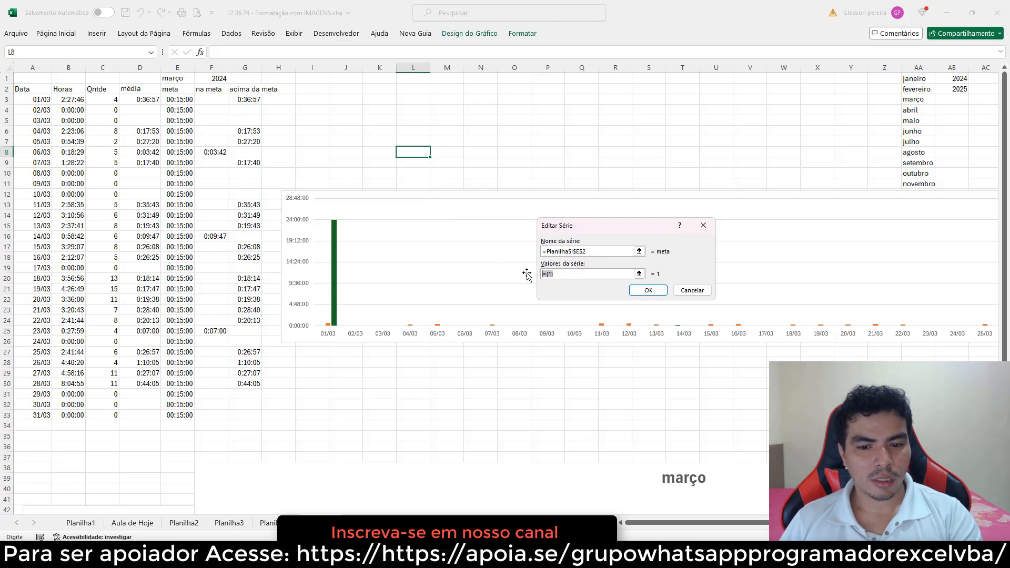
key(BackSpace)
drag(188, 104, 188, 414)
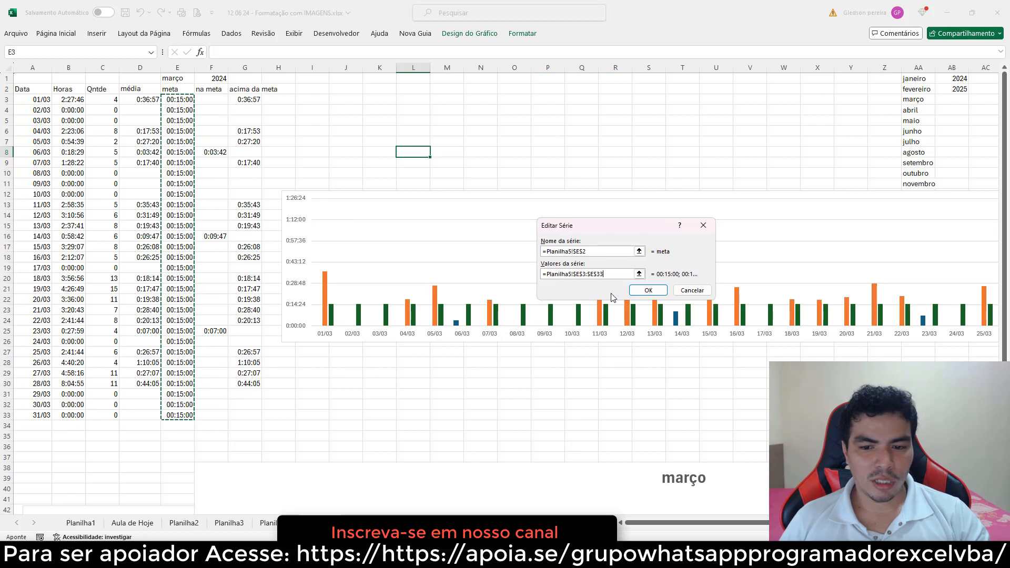
click(643, 290)
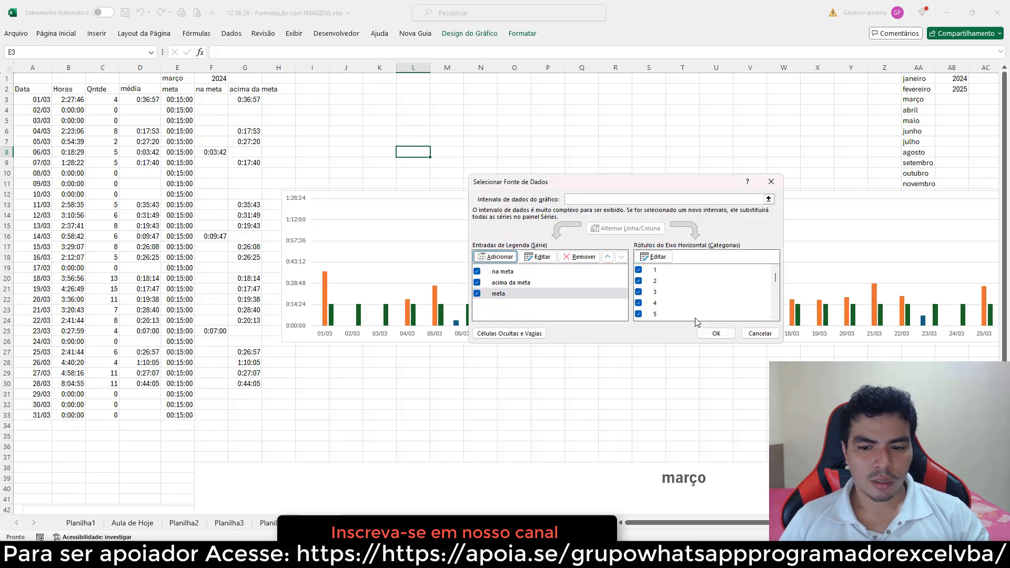
click(716, 333)
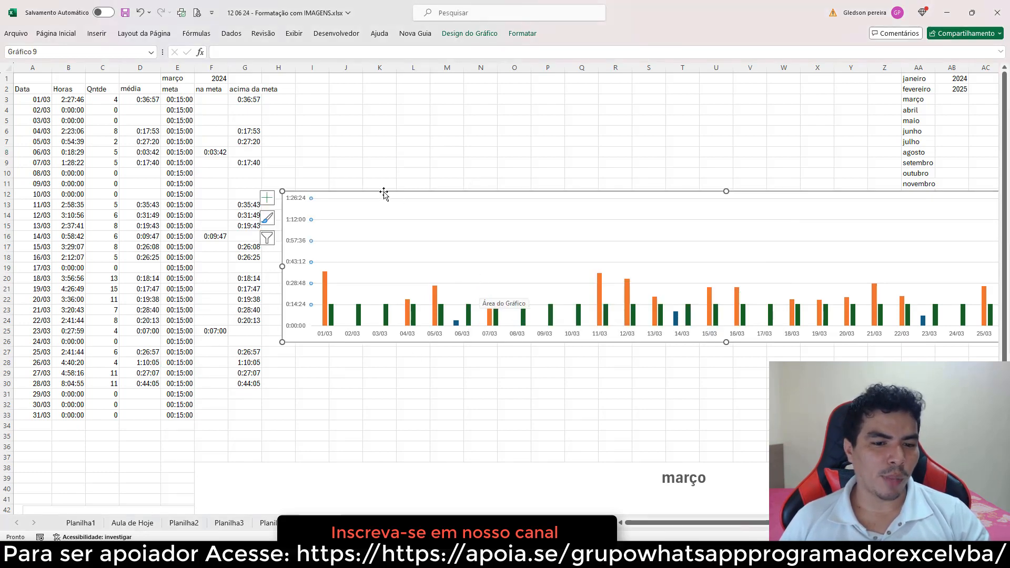
Move the chart left and change the meta series' chart type to Line in the combination chart settings
drag(384, 194, 201, 211)
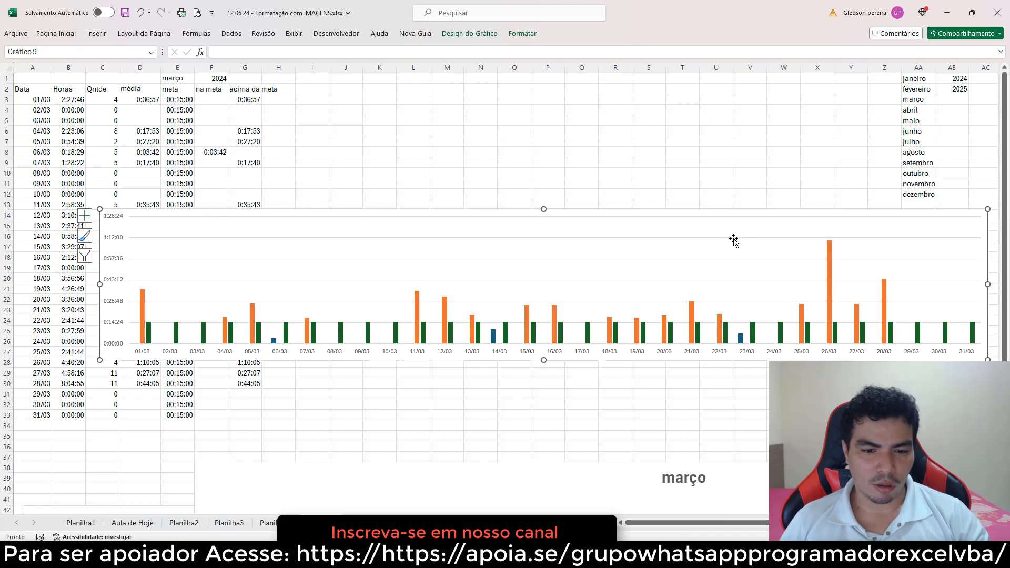
mouse_move(424, 334)
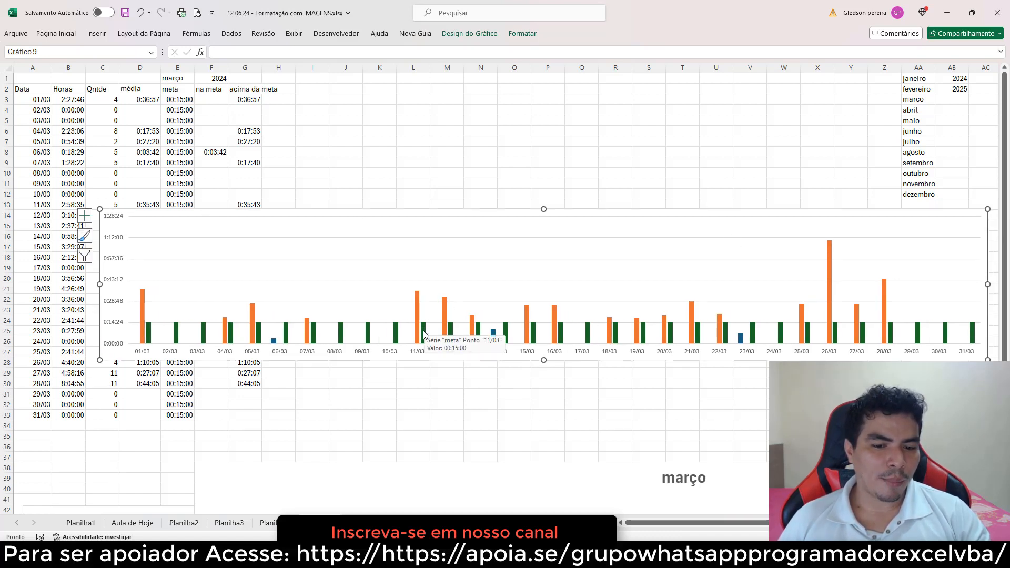
click(424, 333)
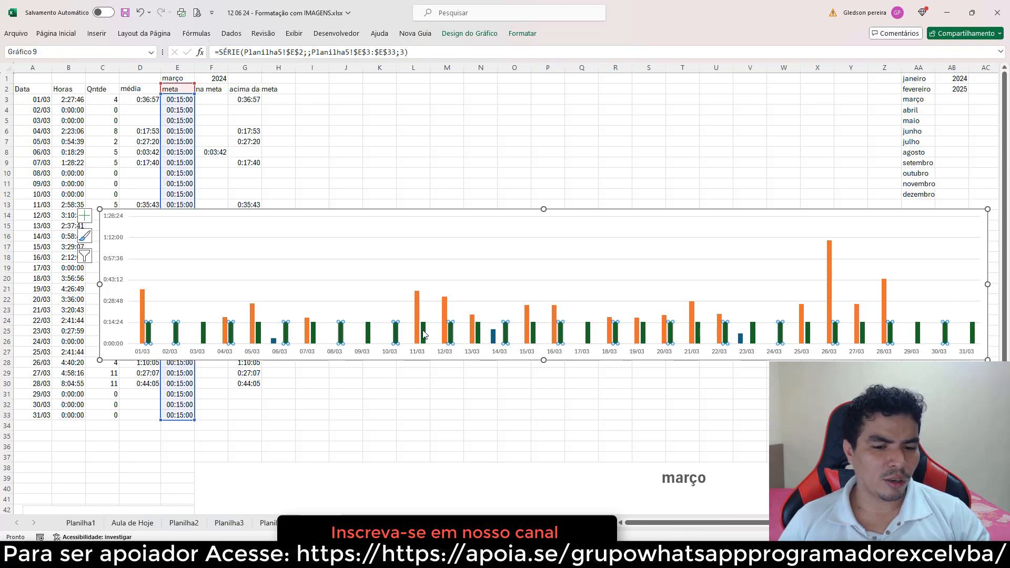
right_click(424, 334)
click(451, 371)
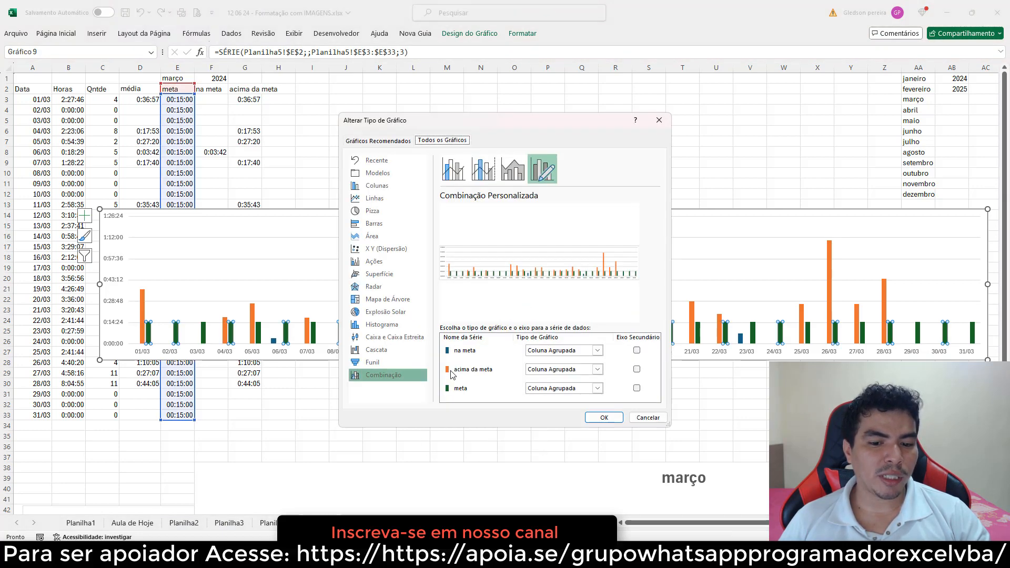
click(598, 389)
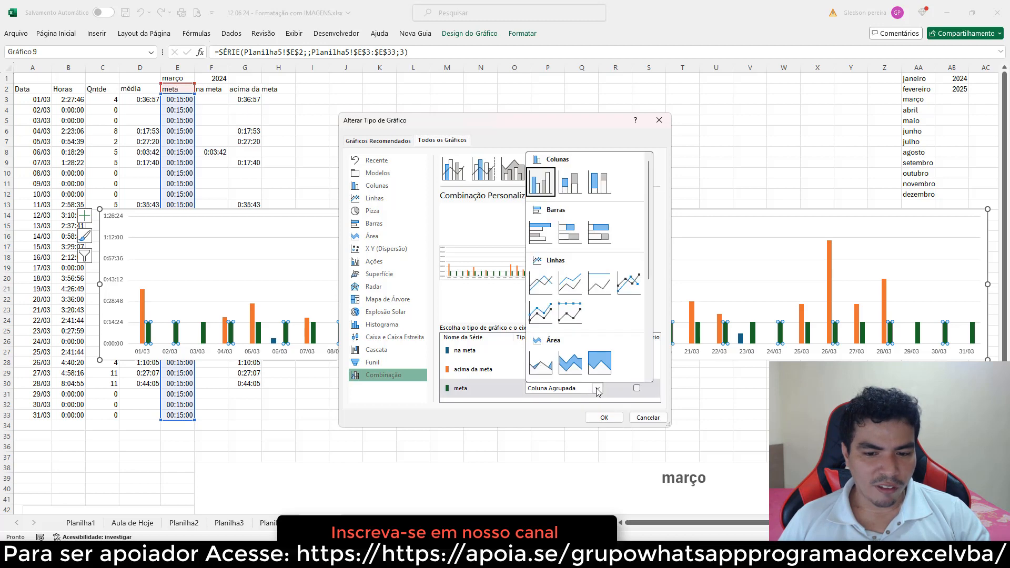
click(541, 283)
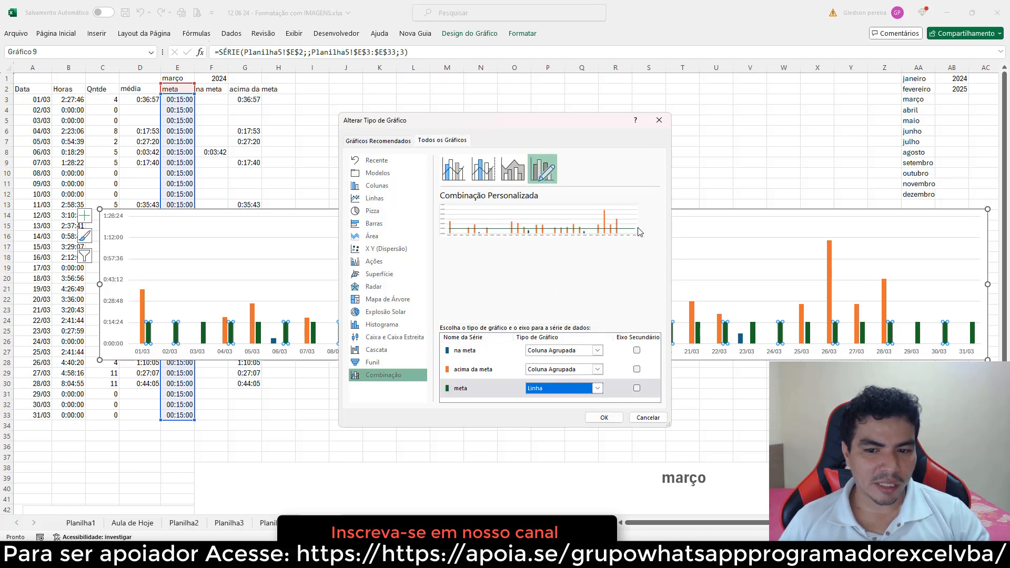
click(604, 417)
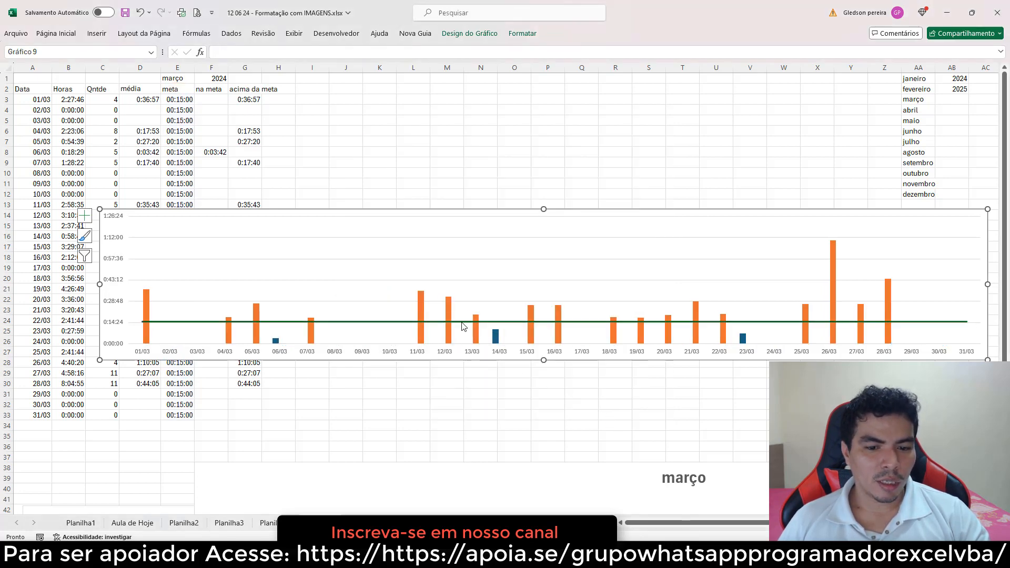
Fill the na meta series bars with standard green
click(496, 339)
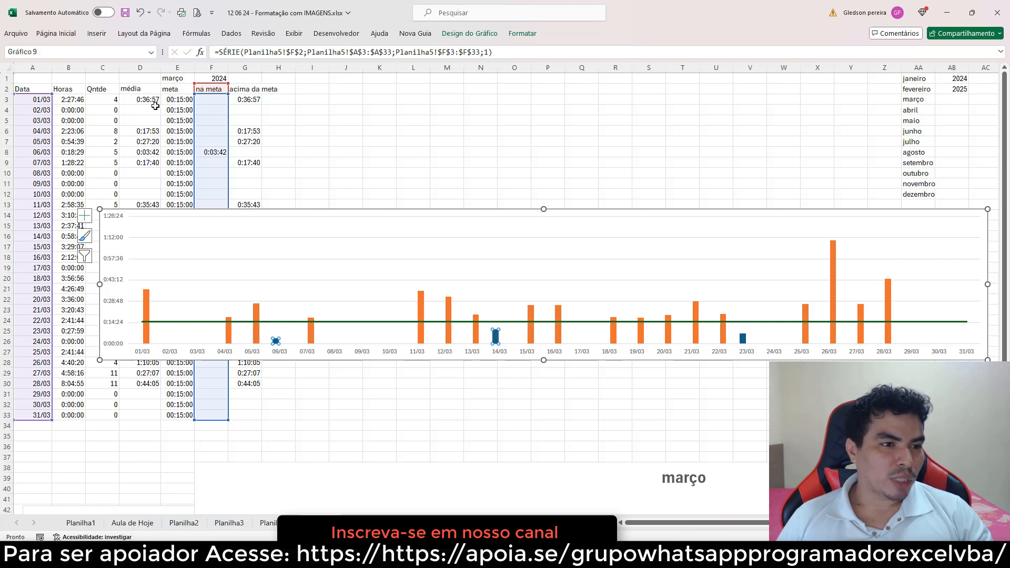
click(56, 34)
click(208, 71)
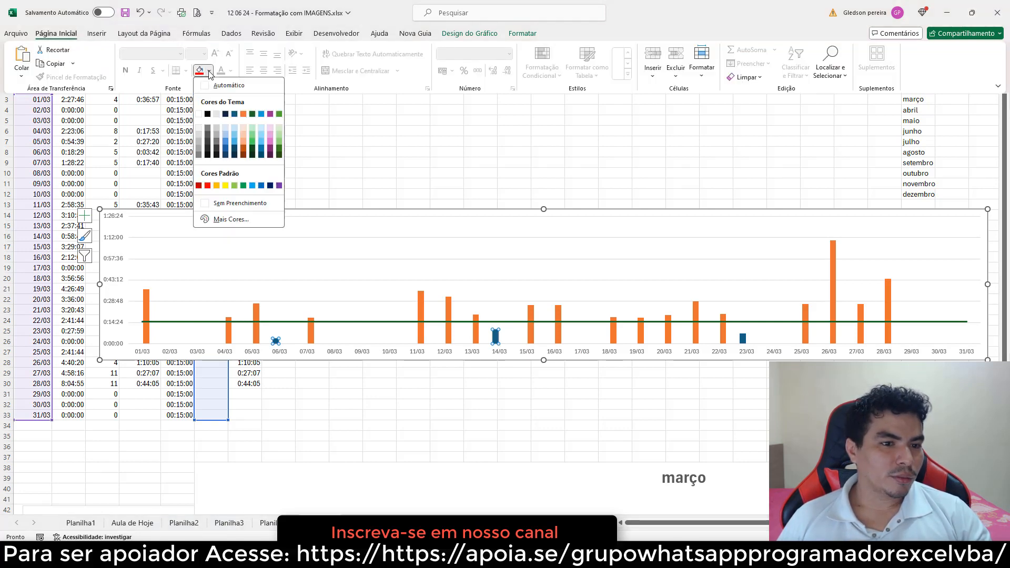
click(244, 186)
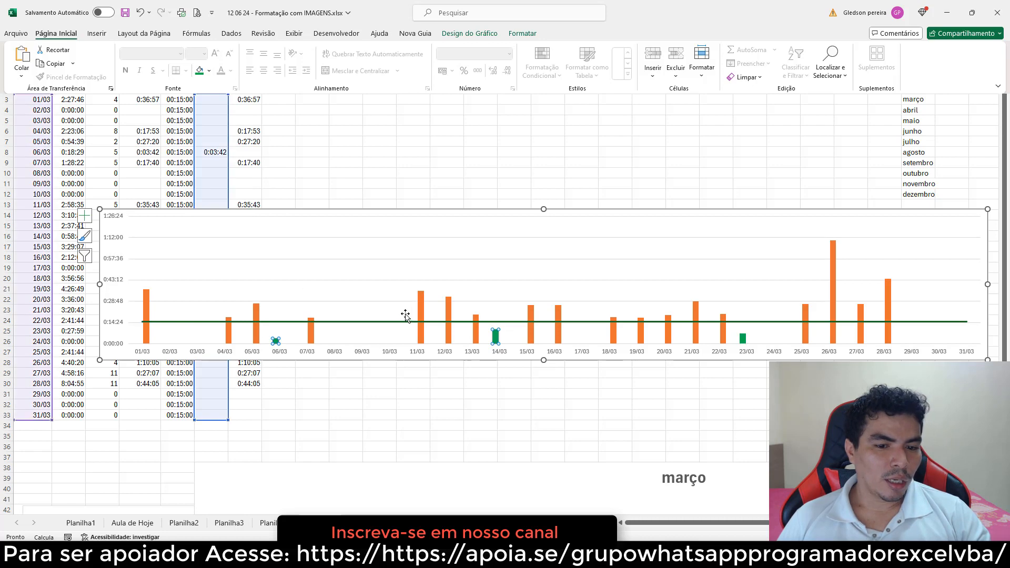
Fill the acima da meta series bars with standard red
click(420, 306)
click(419, 306)
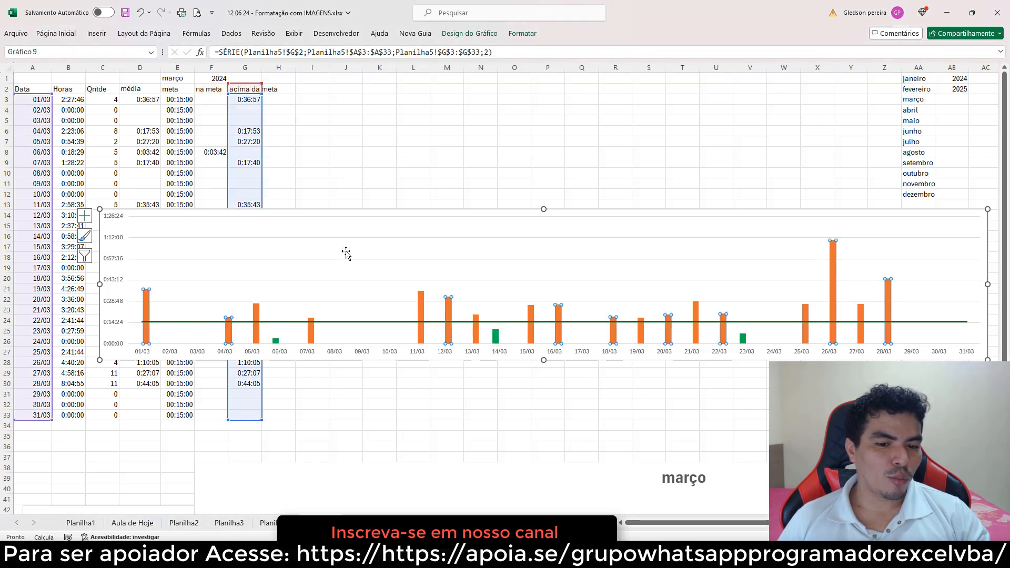
click(56, 33)
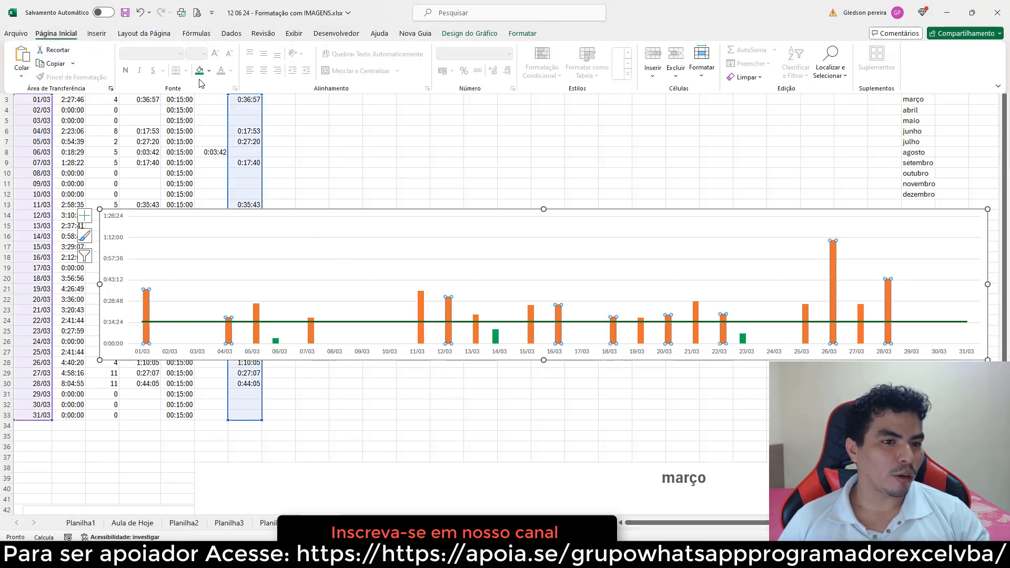
click(209, 70)
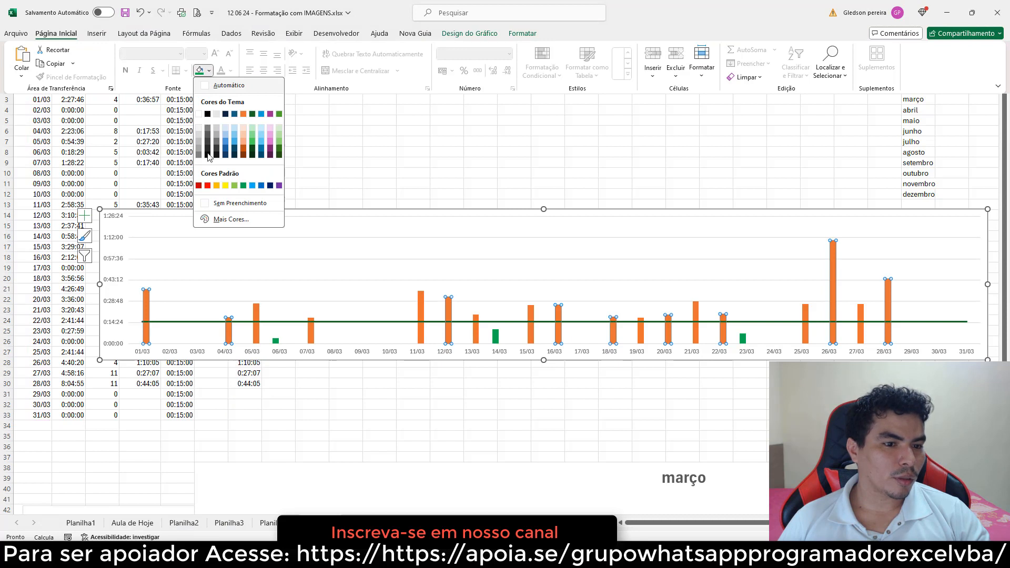
click(208, 186)
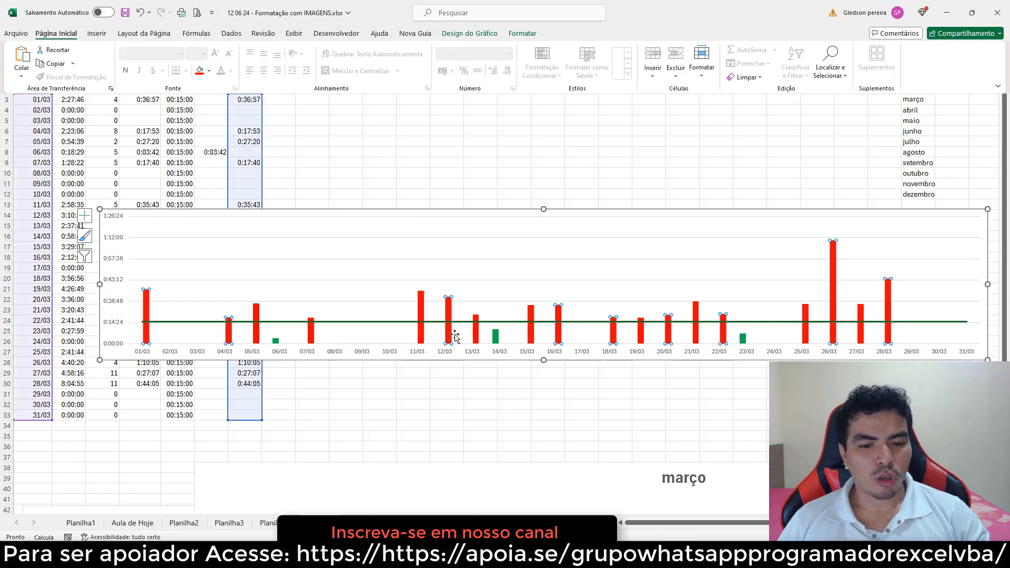
Set the acima da meta series' gap width to 50%
click(456, 376)
click(421, 338)
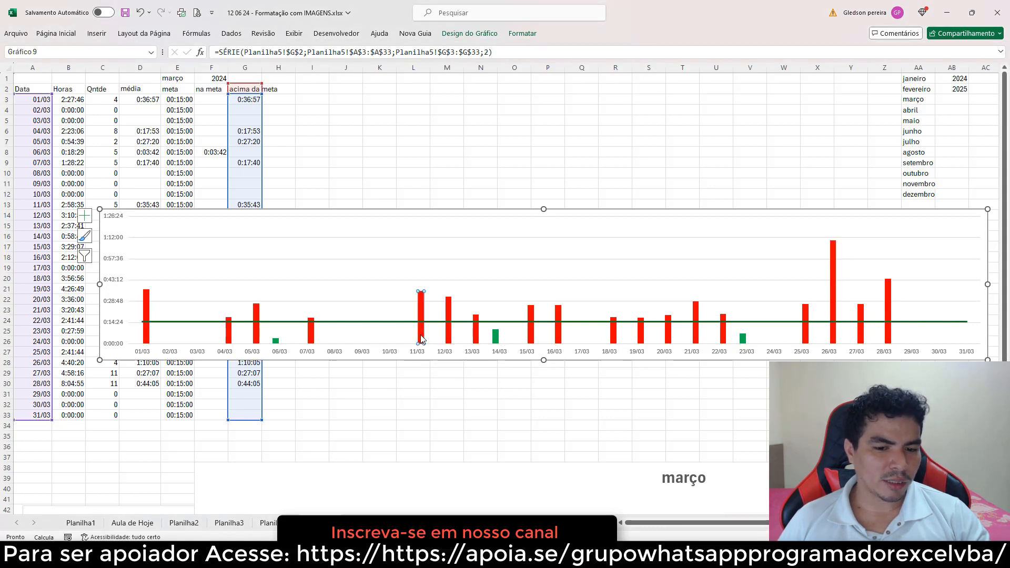
right_click(421, 338)
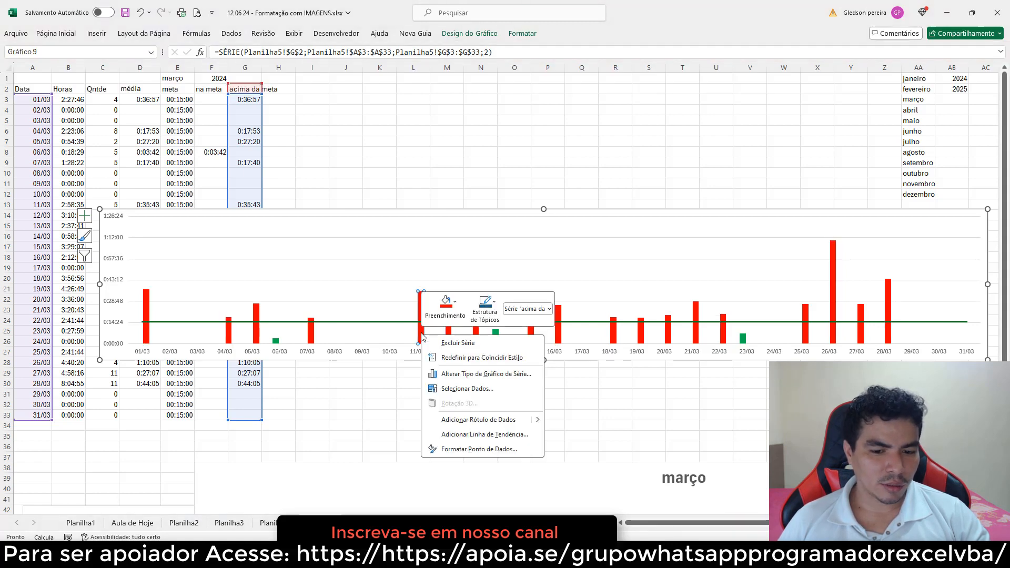
click(478, 449)
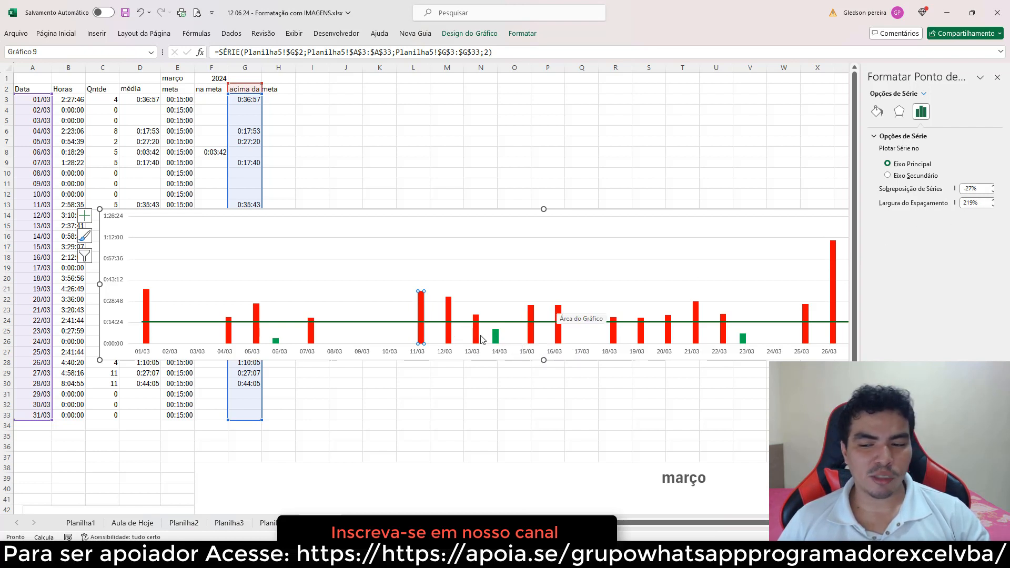
drag(981, 203, 953, 207)
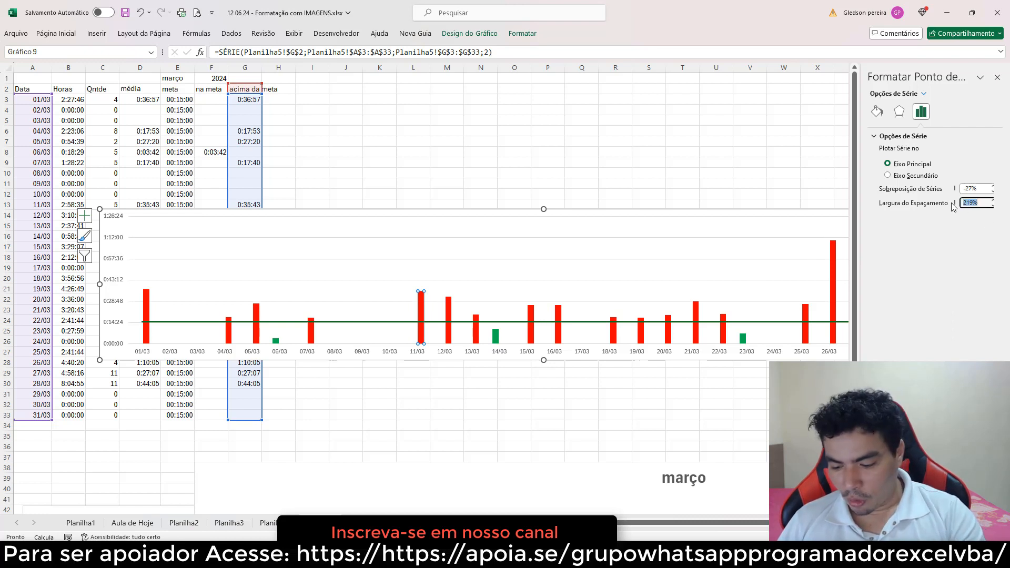
text(50)
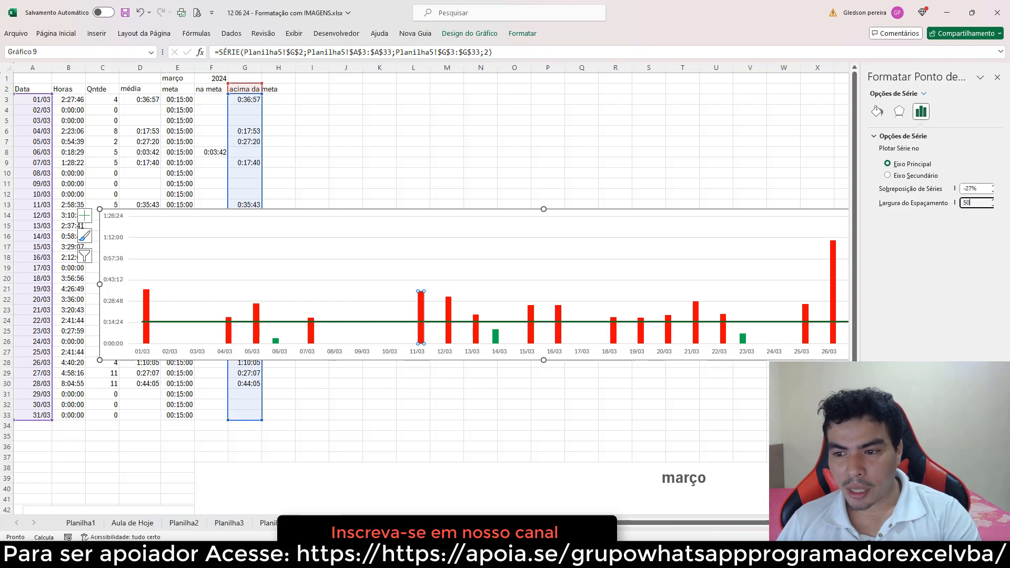
key(Return)
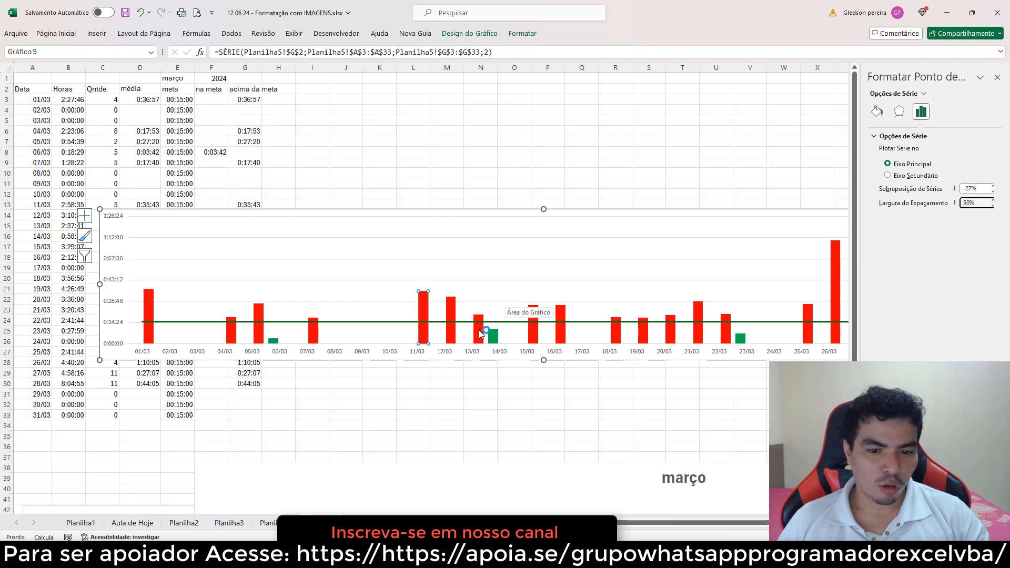
Set the acima da meta series' overlap to 75%
drag(981, 188, 945, 187)
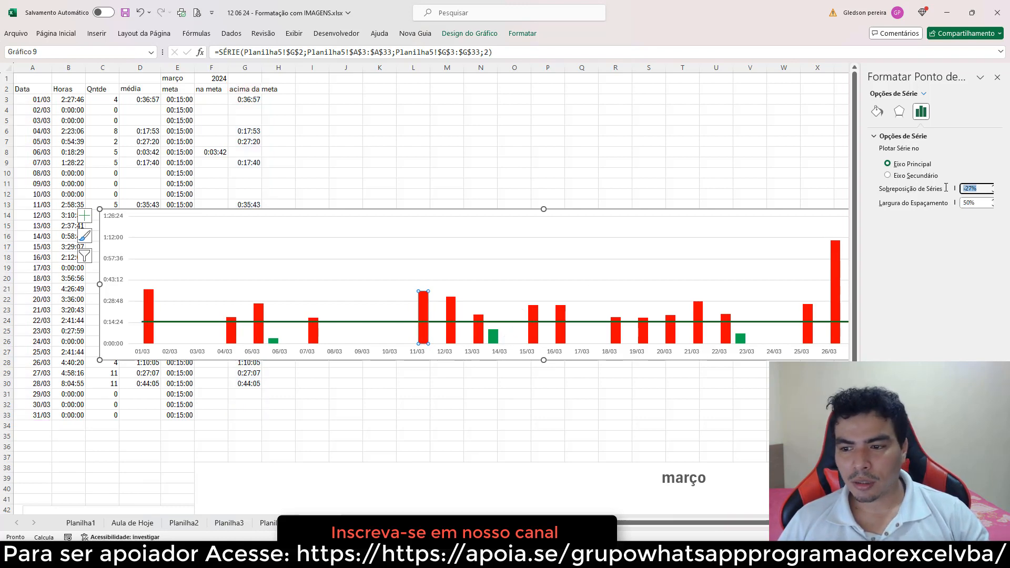
text(0)
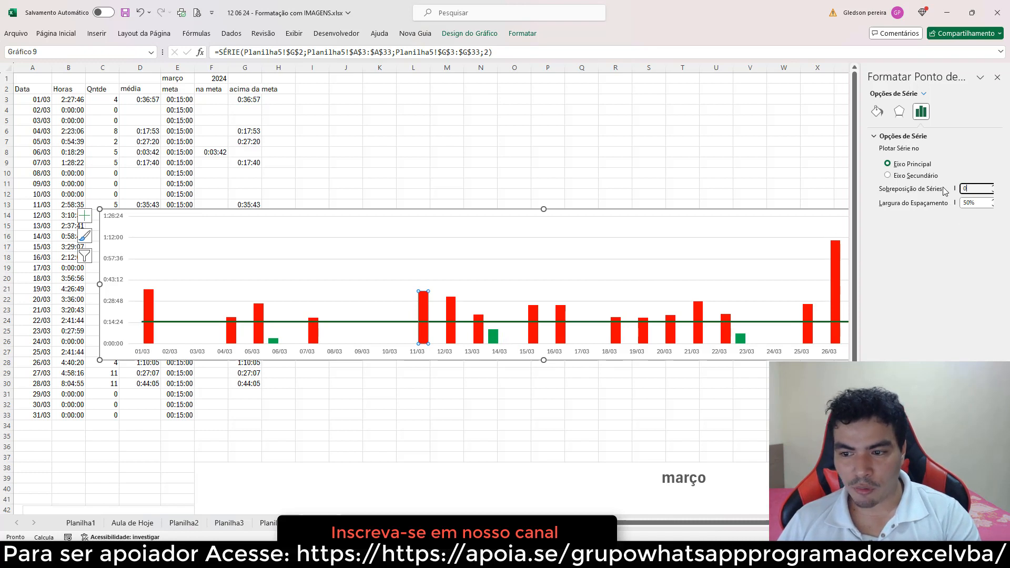
key(Return)
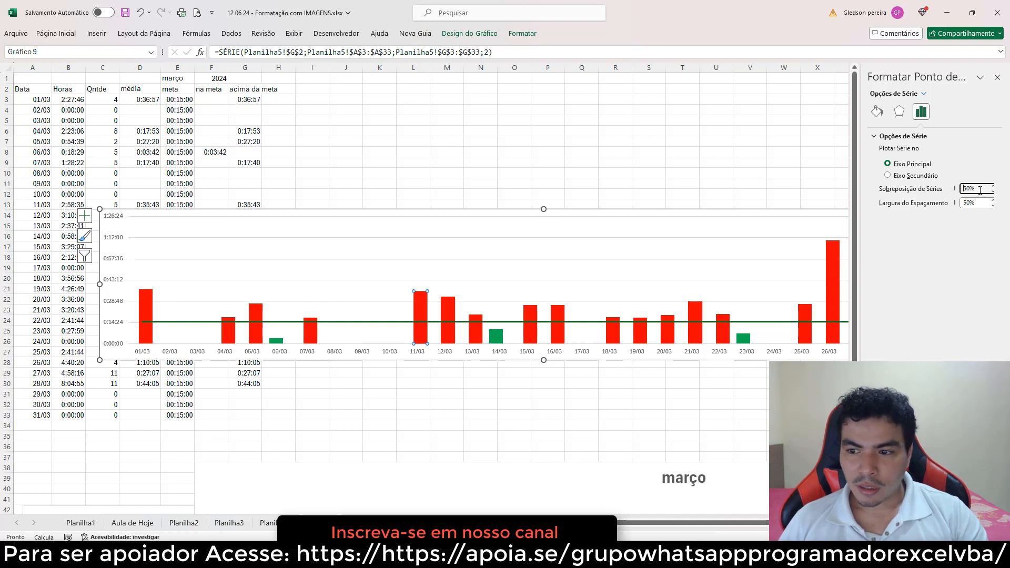
key(Return)
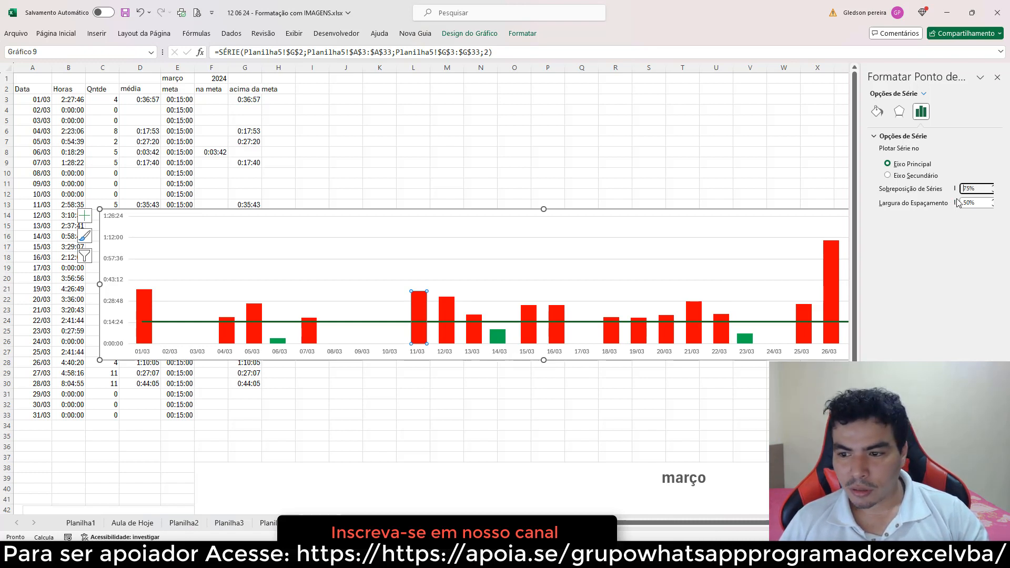
click(546, 131)
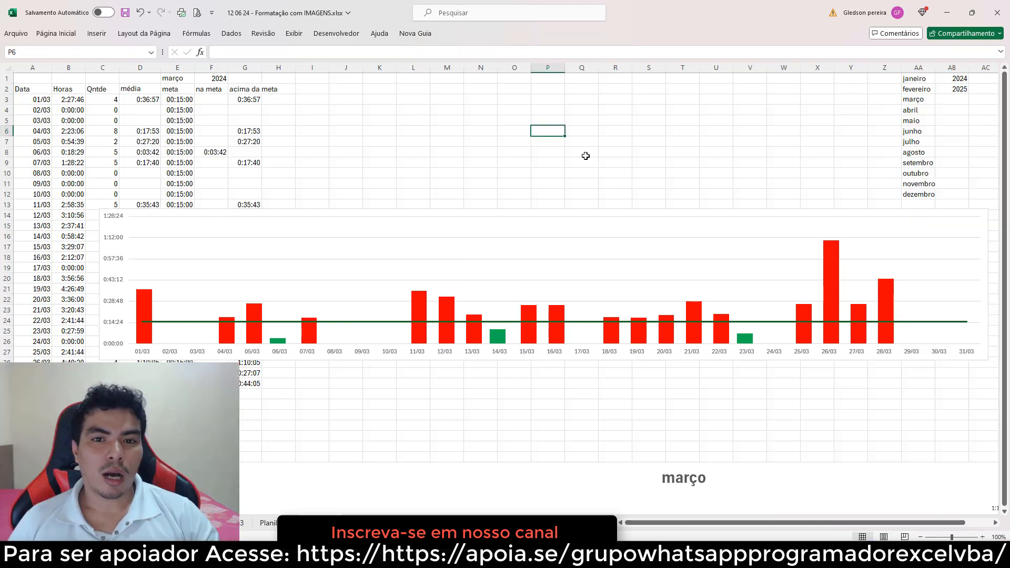
Add data labels to the acima da meta series
click(419, 302)
right_click(420, 302)
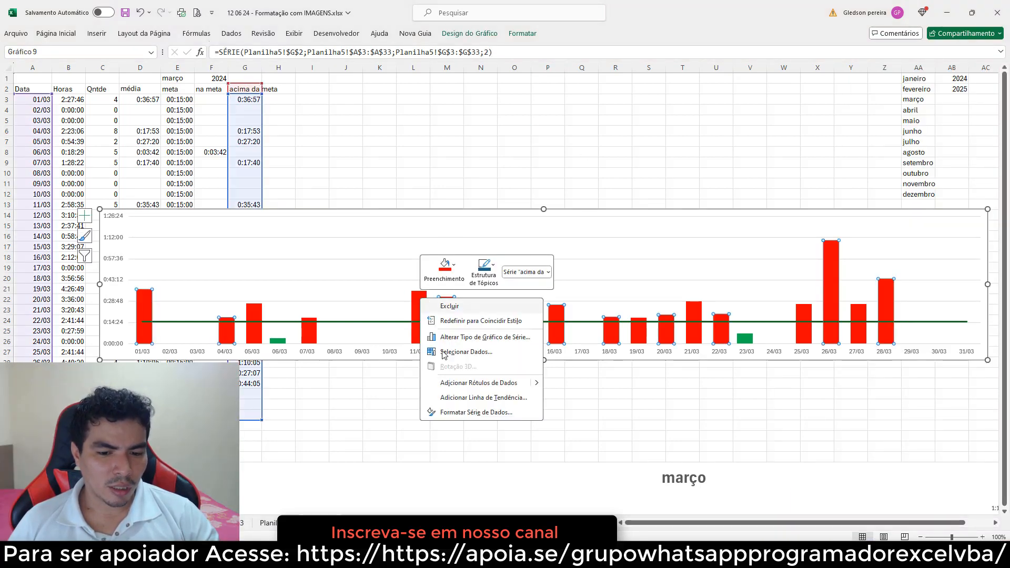
click(468, 383)
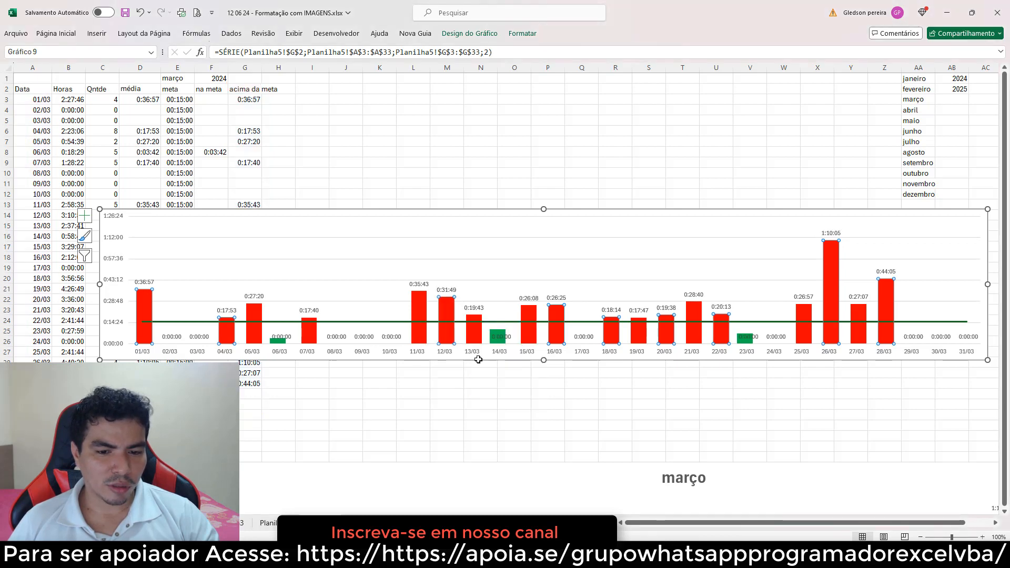
Format the acima da meta data labels with the custom number format [=0]"";[h]:mm:ss;@
click(531, 299)
right_click(551, 301)
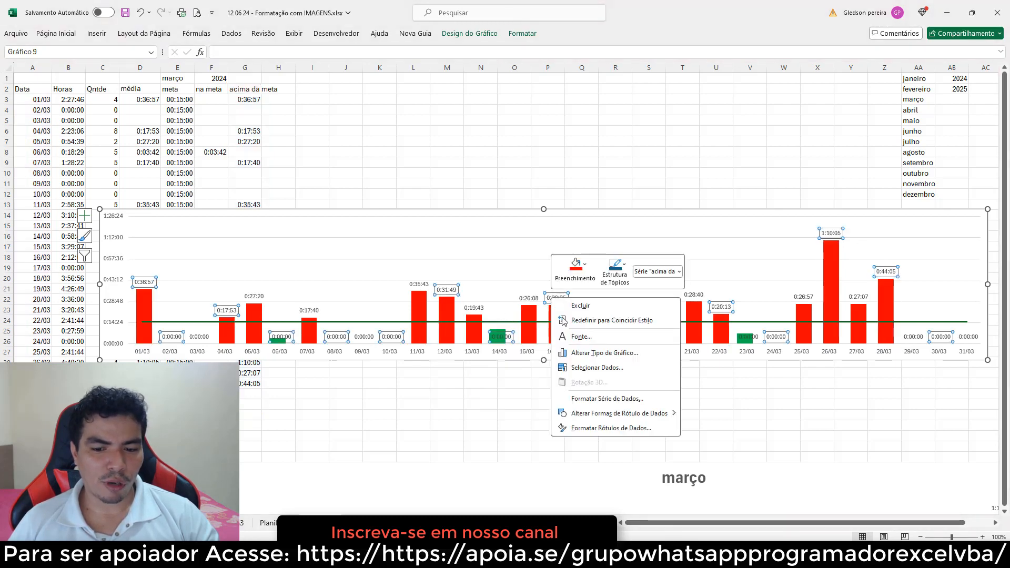
click(607, 427)
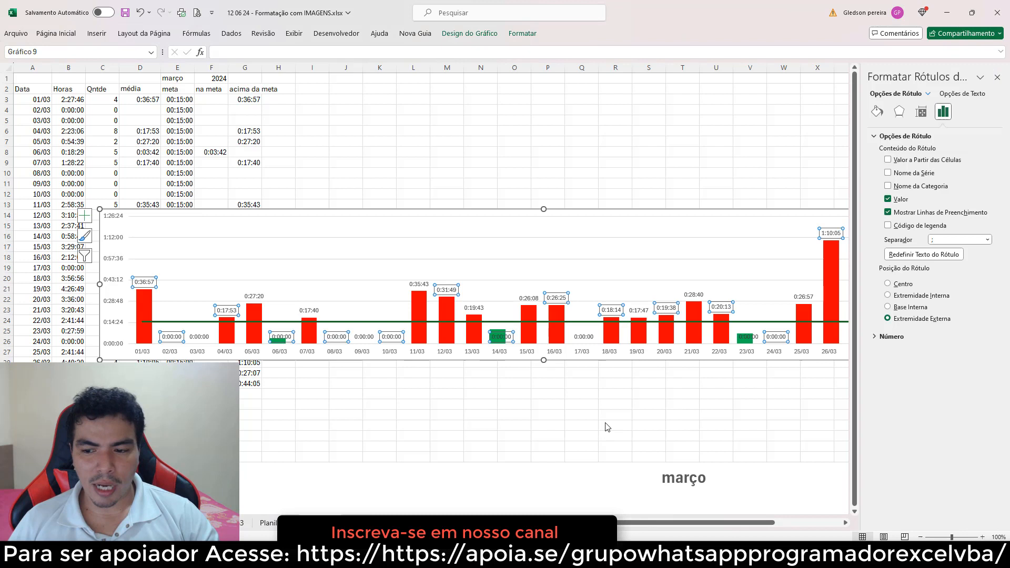
click(917, 336)
click(980, 361)
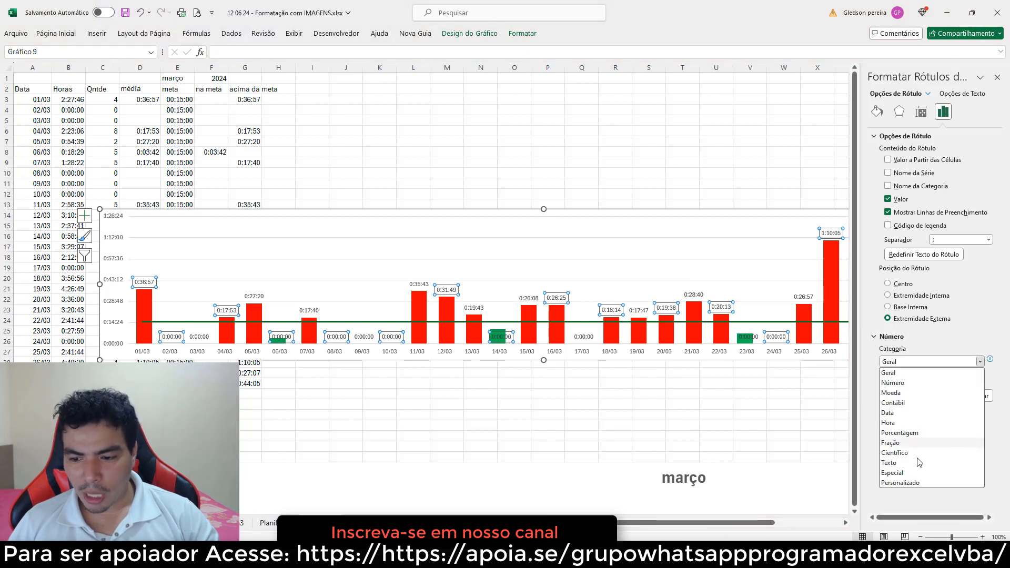
click(926, 481)
click(979, 389)
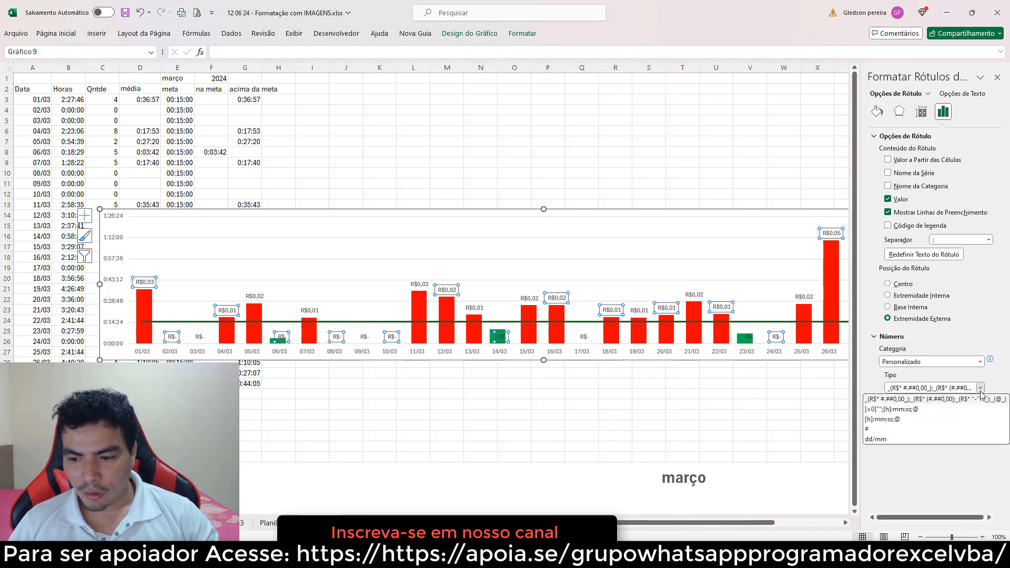
click(886, 410)
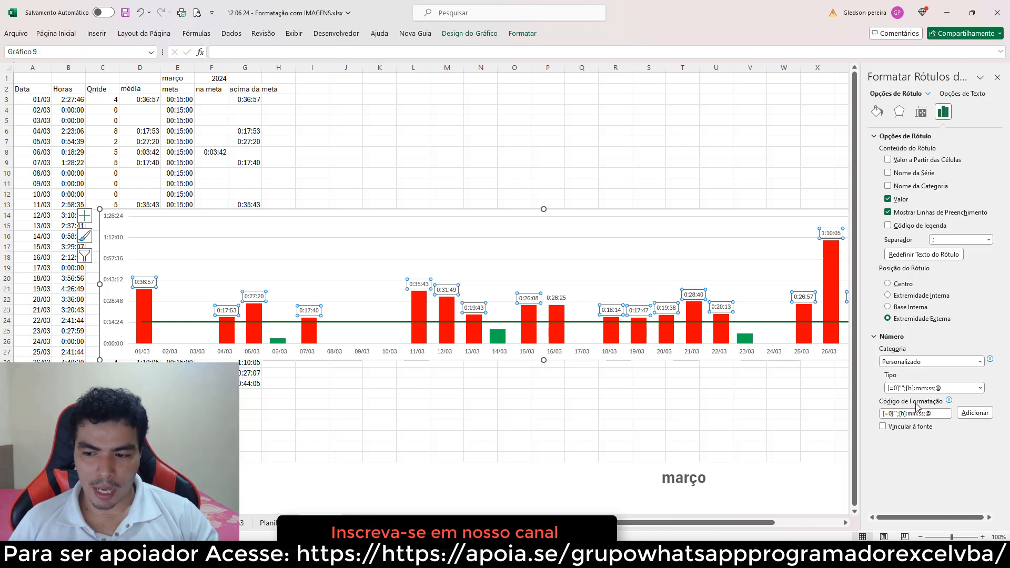
Add data labels to the na meta series and select them
click(284, 342)
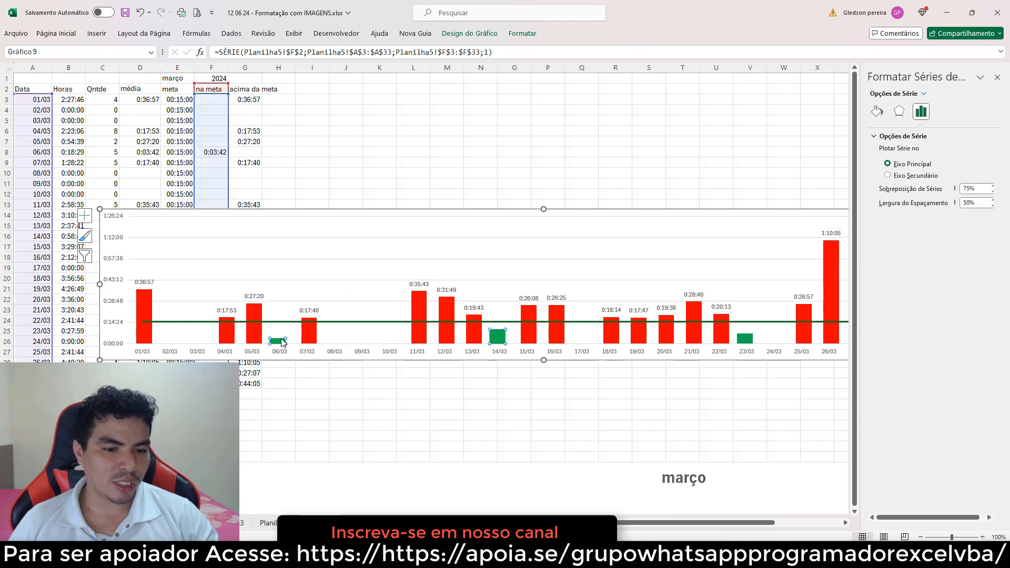
right_click(282, 340)
click(337, 423)
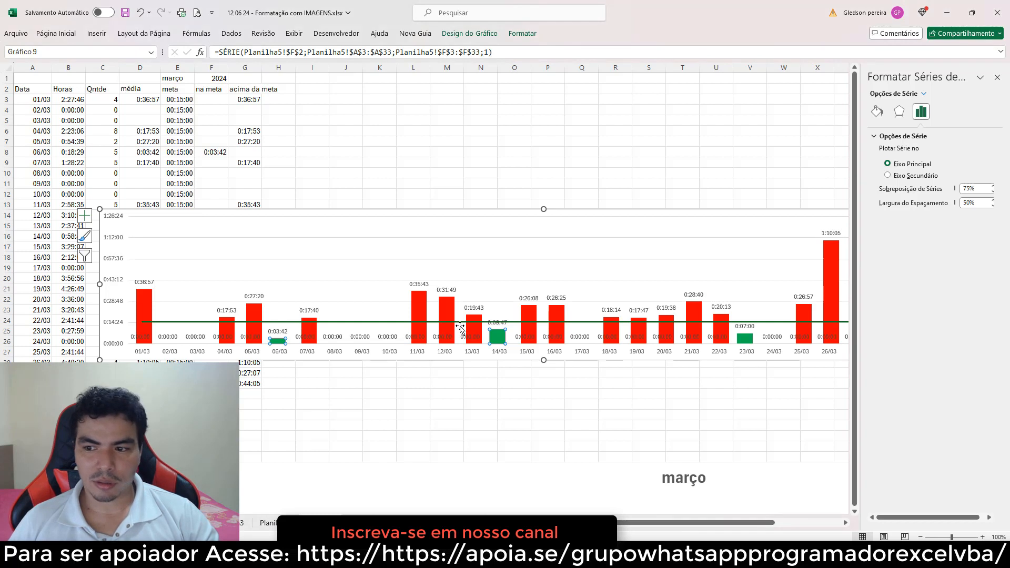
click(497, 323)
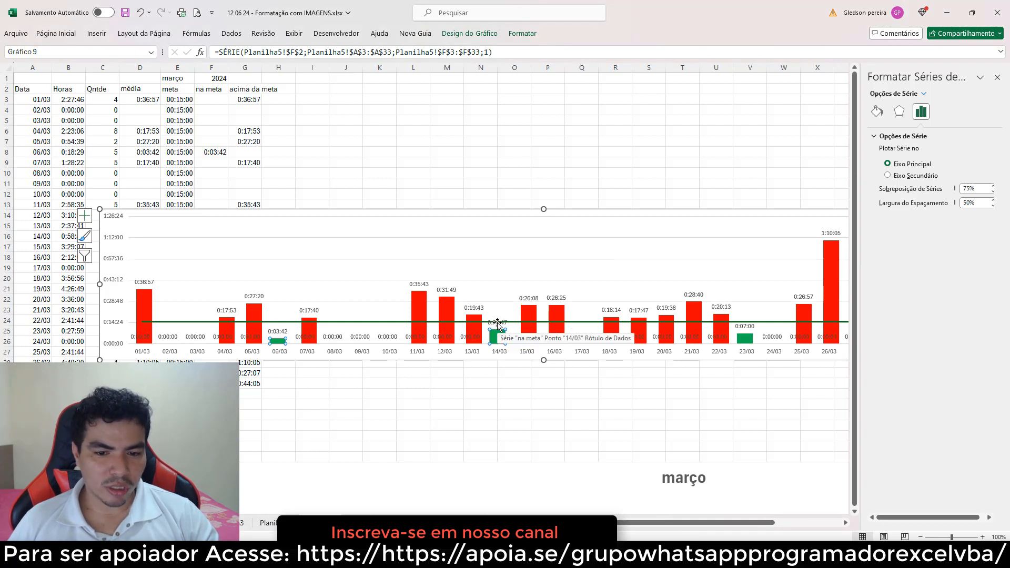
Apply the custom number format [=0]"";[h]:mm:ss;@ to the na meta data labels and close the formatting pane
click(943, 112)
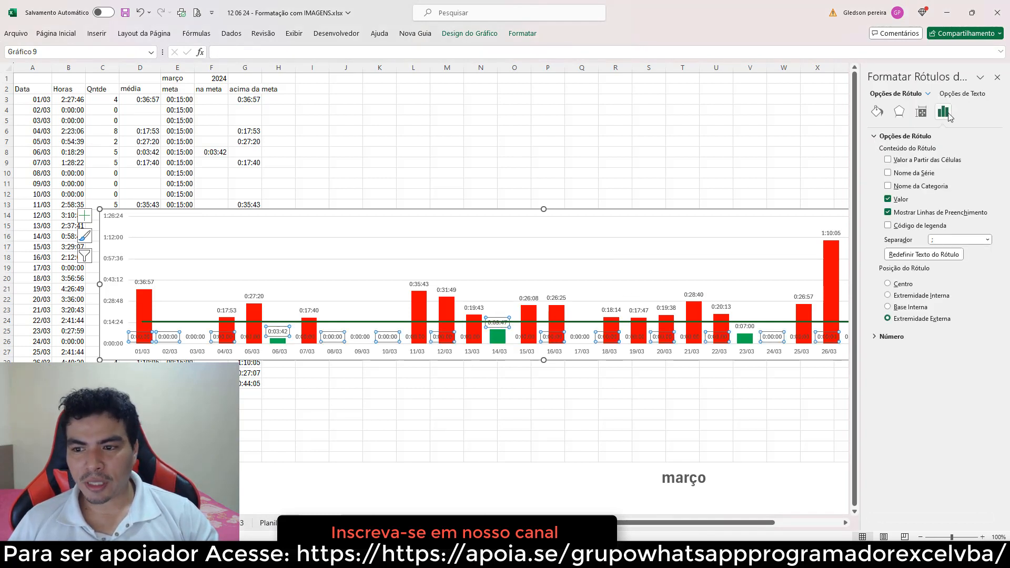
click(904, 336)
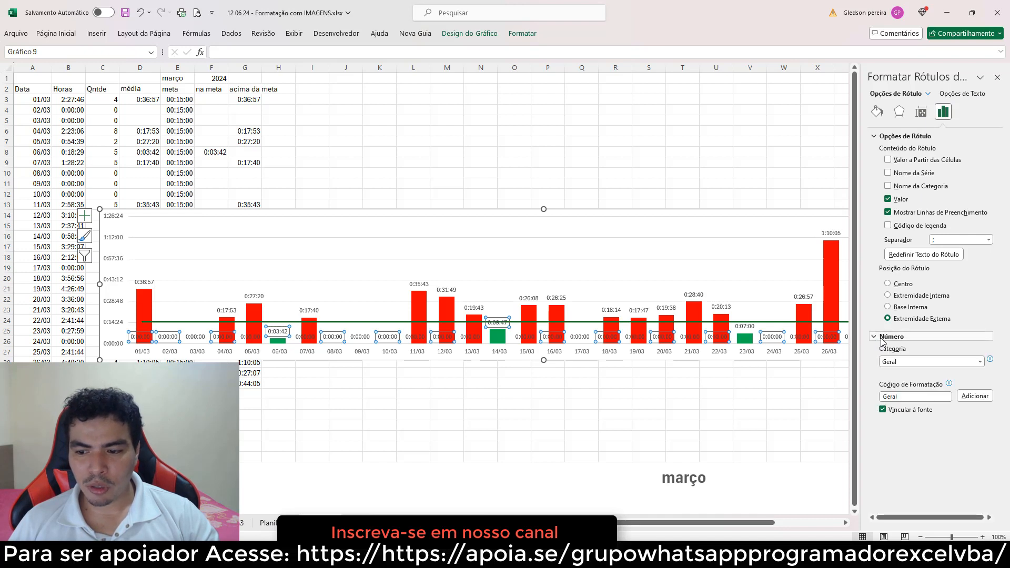
click(980, 362)
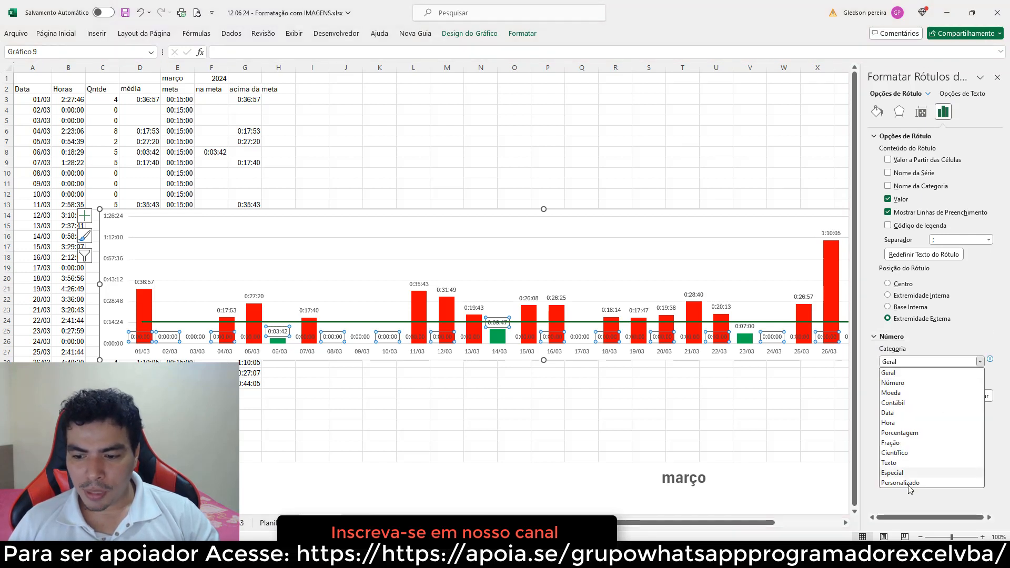
click(907, 483)
click(979, 388)
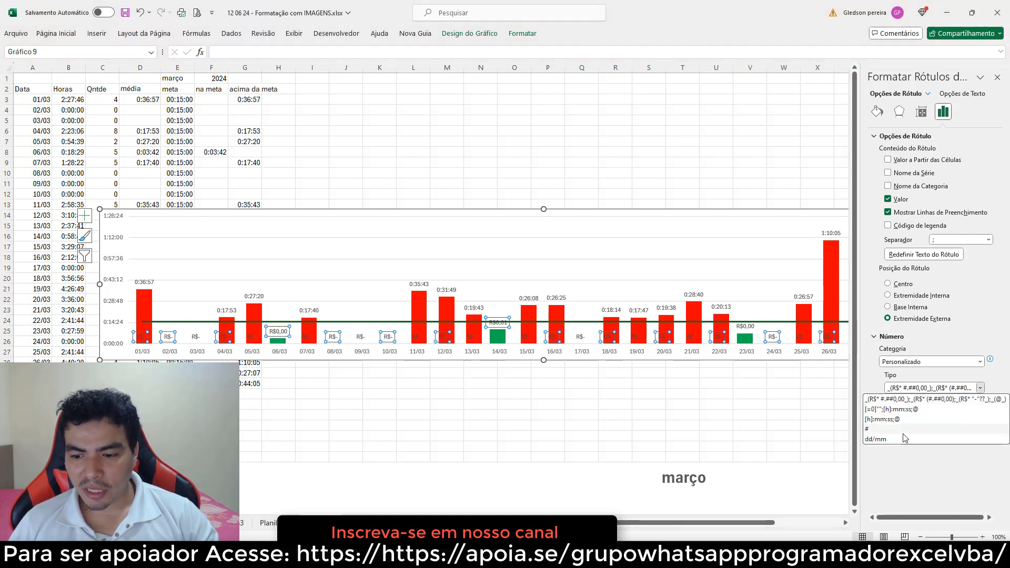
click(883, 410)
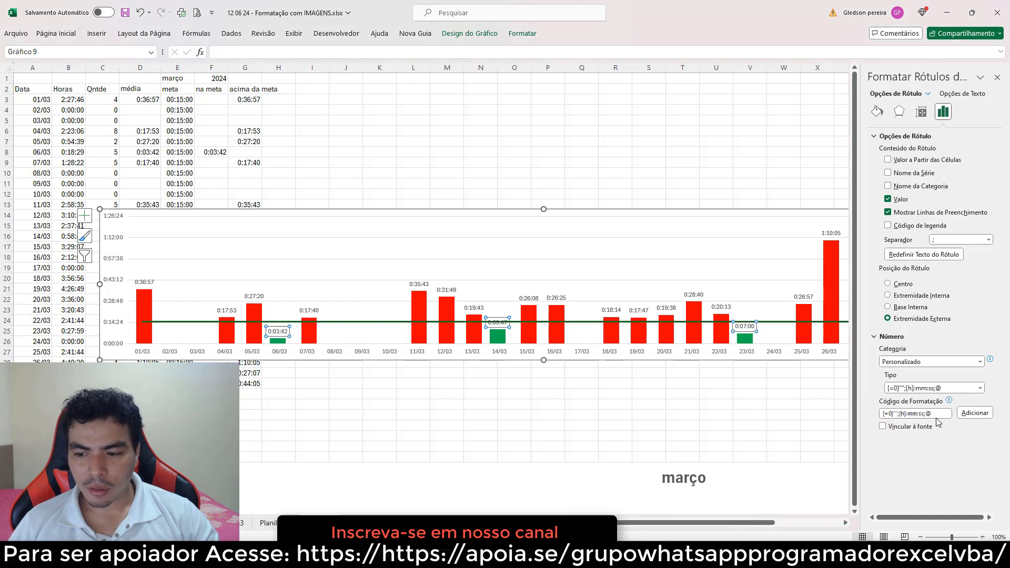
click(974, 413)
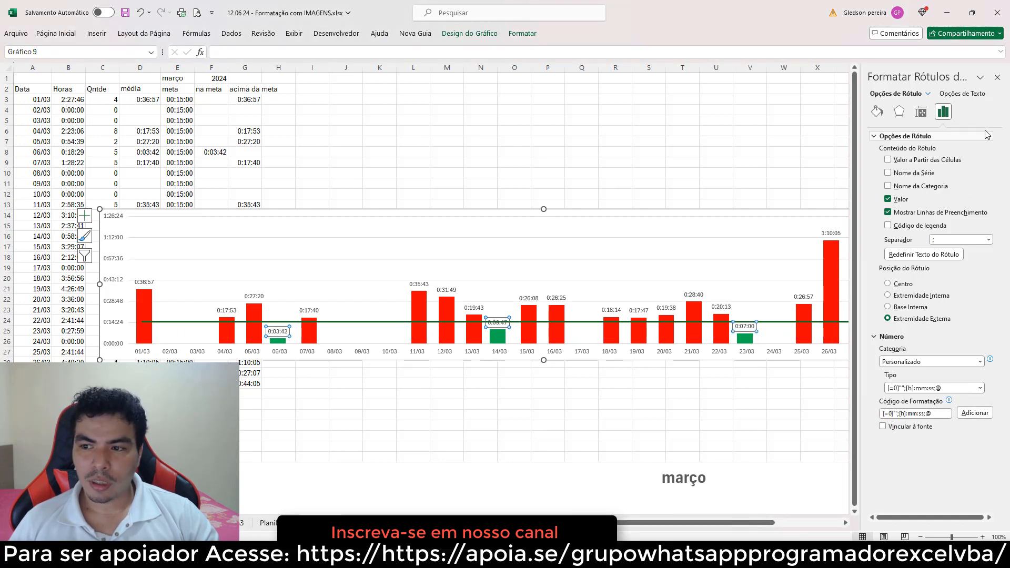
click(997, 77)
click(556, 181)
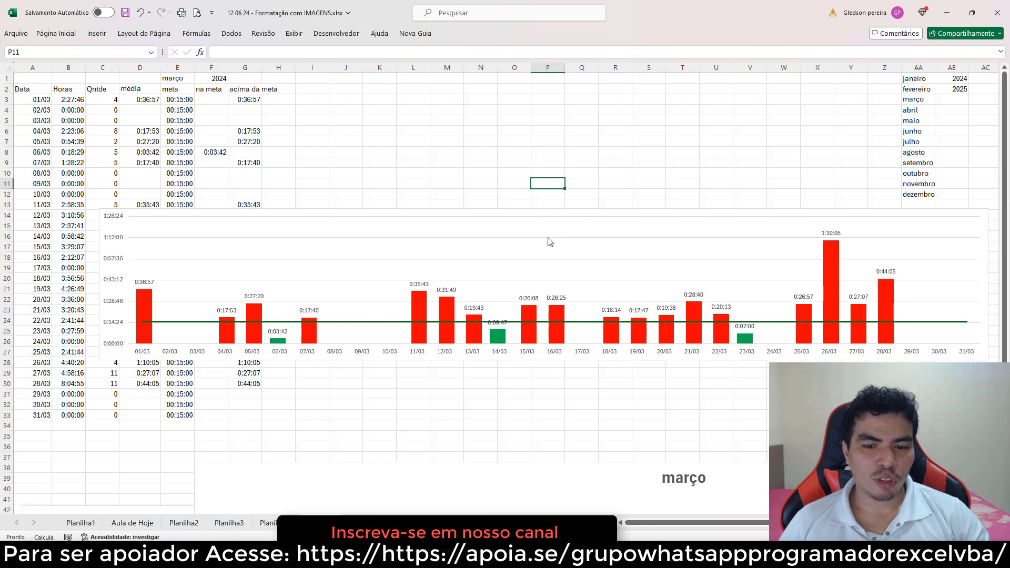
Add a chart title to the chart and select it
click(549, 242)
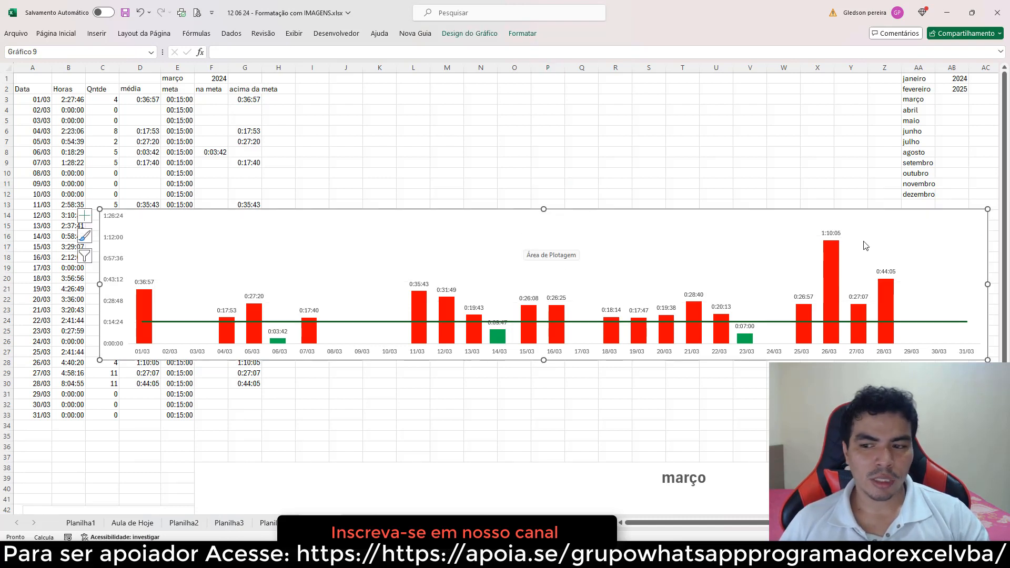
scroll(505, 284, right, 2)
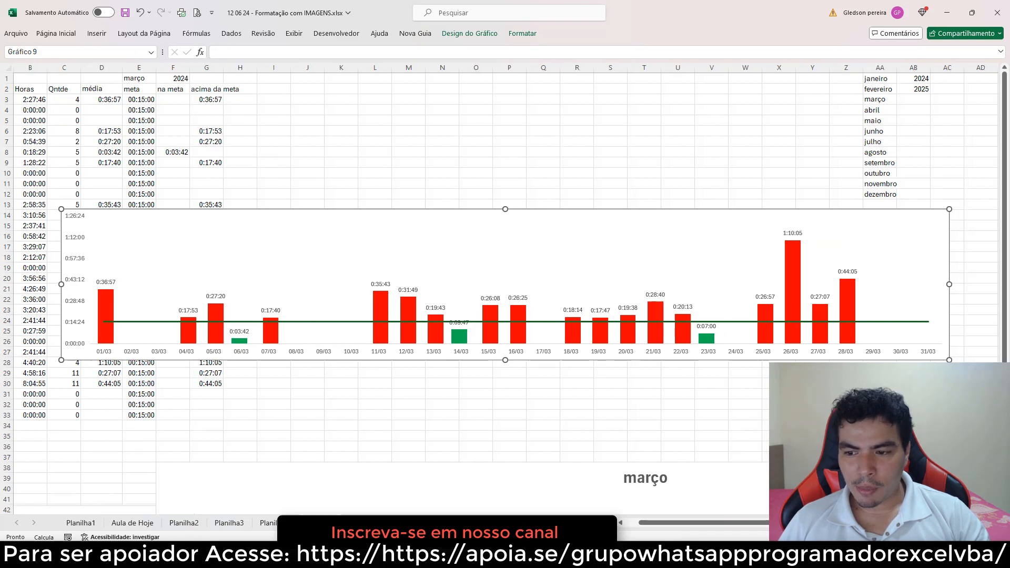
click(930, 216)
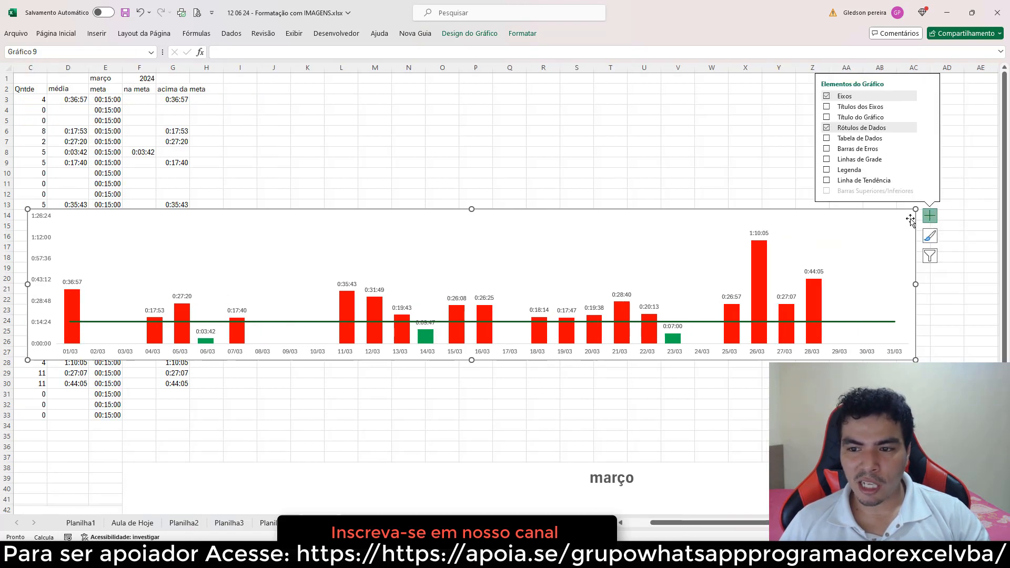
click(826, 116)
click(477, 196)
click(471, 219)
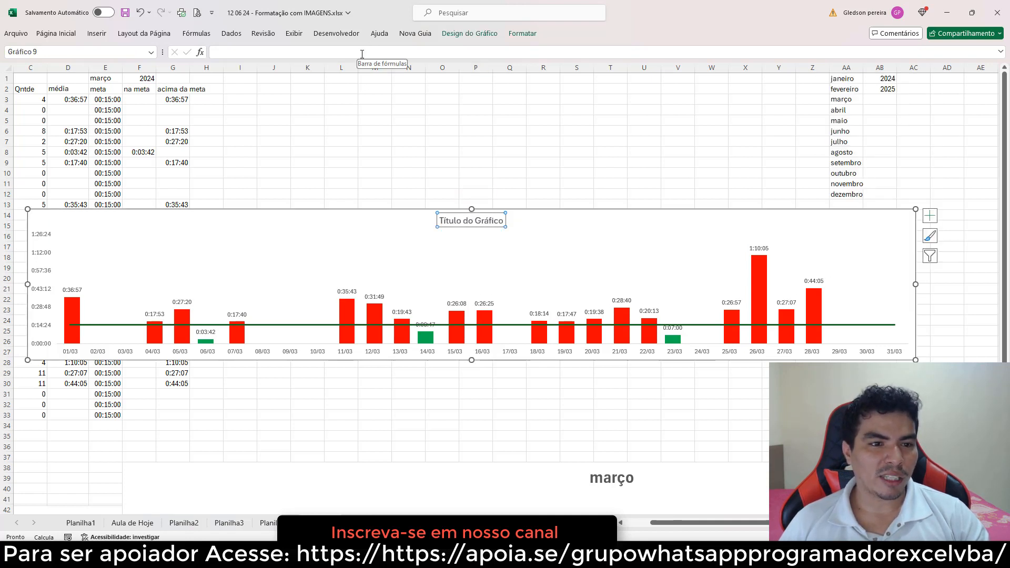
Link the chart title to the month cell E1
click(360, 53)
text(=)
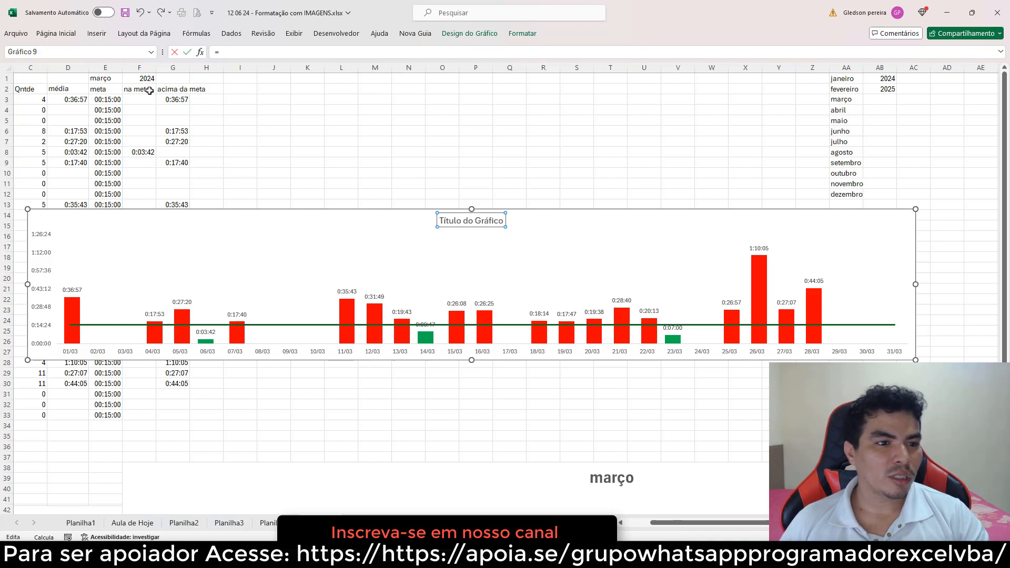
click(112, 77)
key(Return)
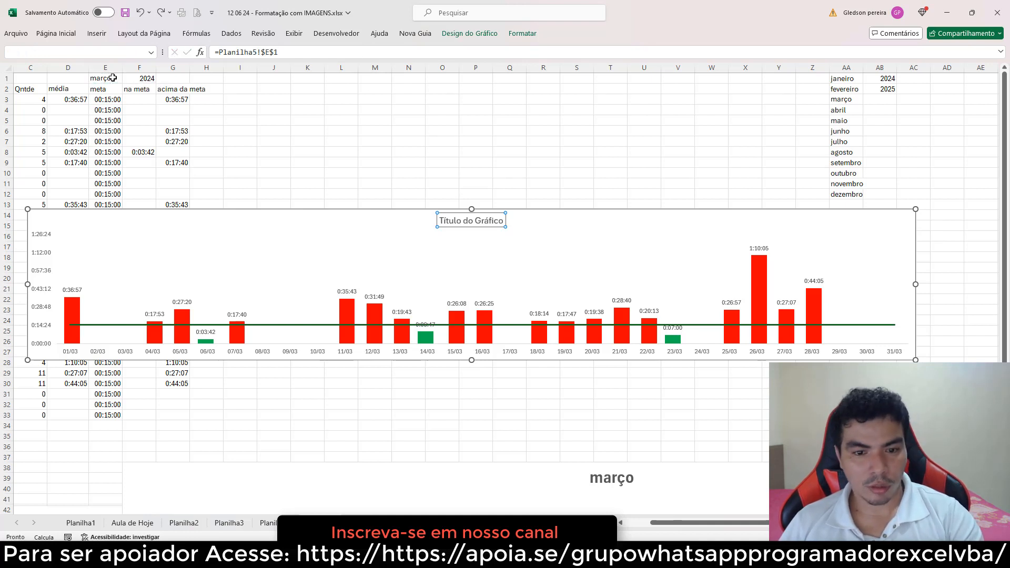
click(441, 152)
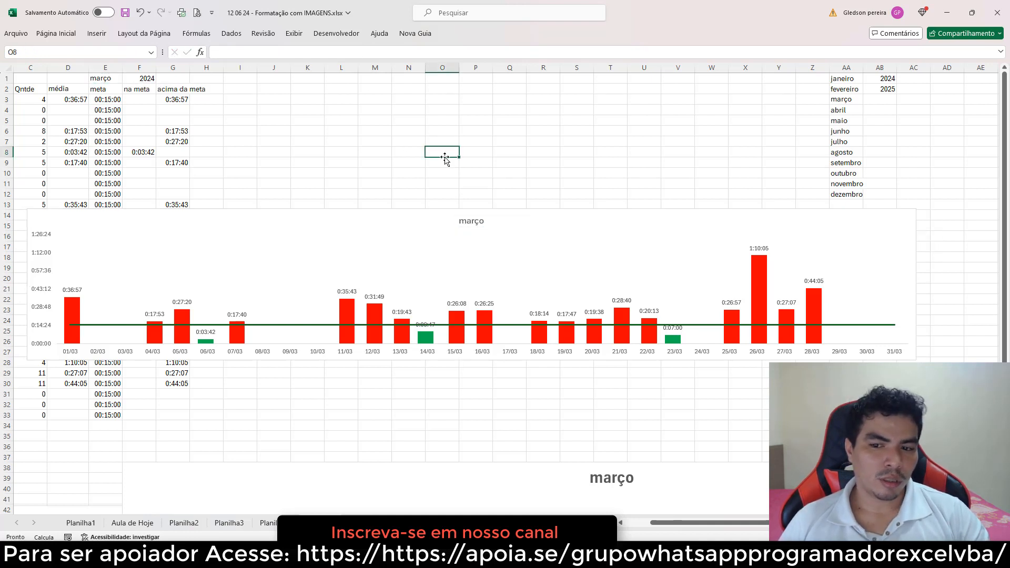
Test the chart by picking abril and then fevereiro in the month selector in E1
click(138, 79)
click(108, 78)
click(127, 79)
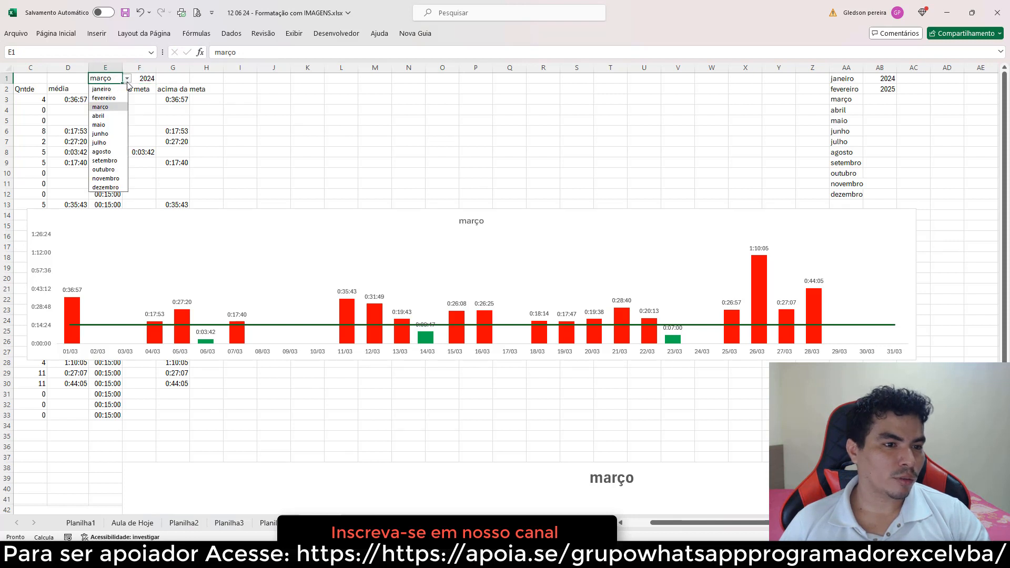
click(105, 116)
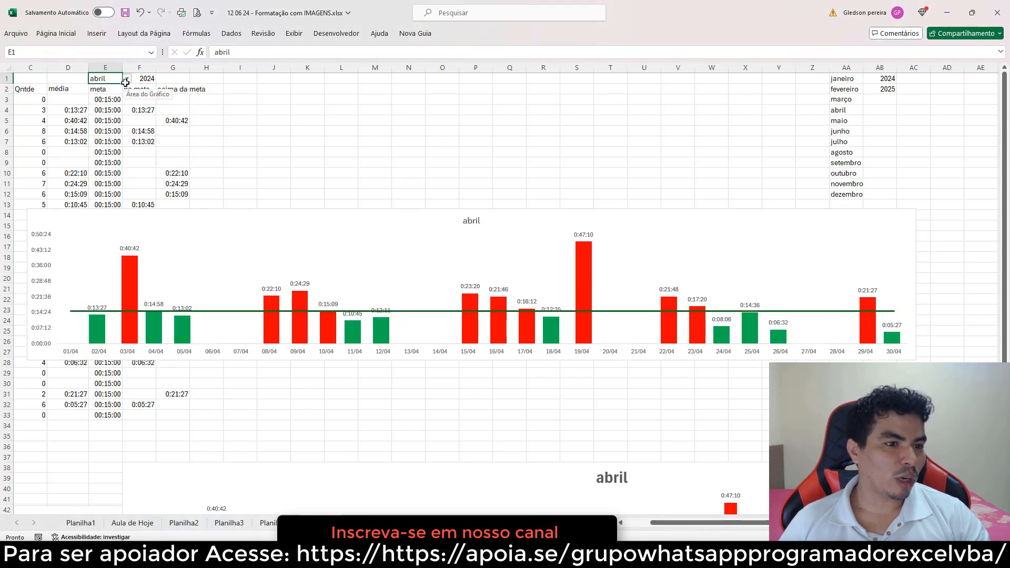
click(126, 79)
click(104, 98)
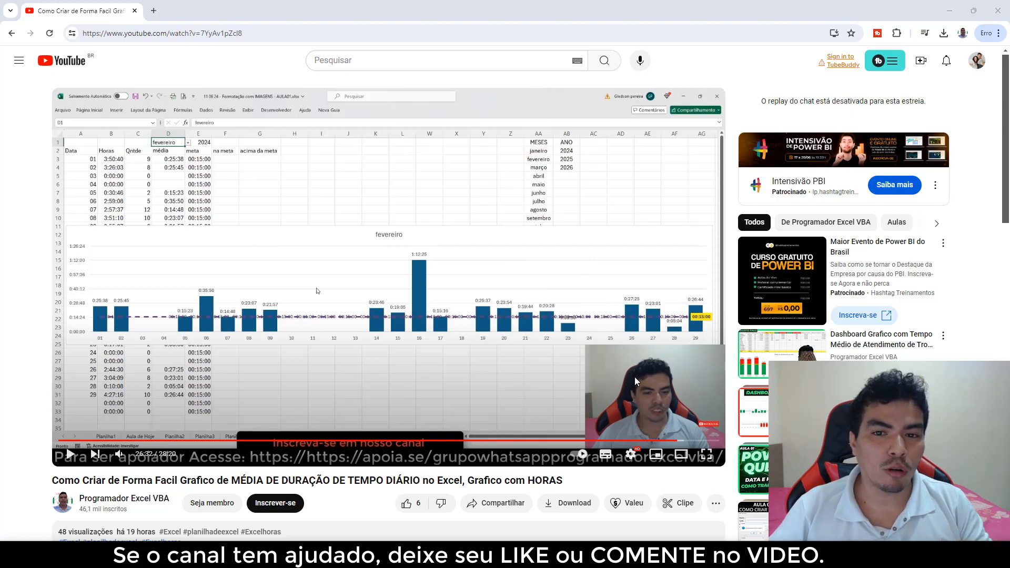
Switch to YouTube, like the video and subscribe to the channel
click(406, 504)
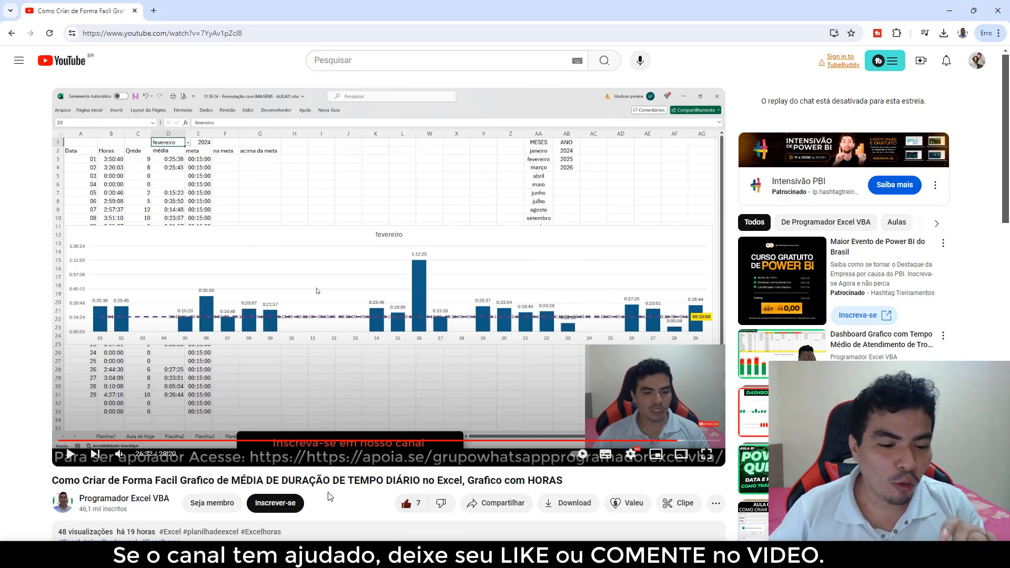
click(273, 504)
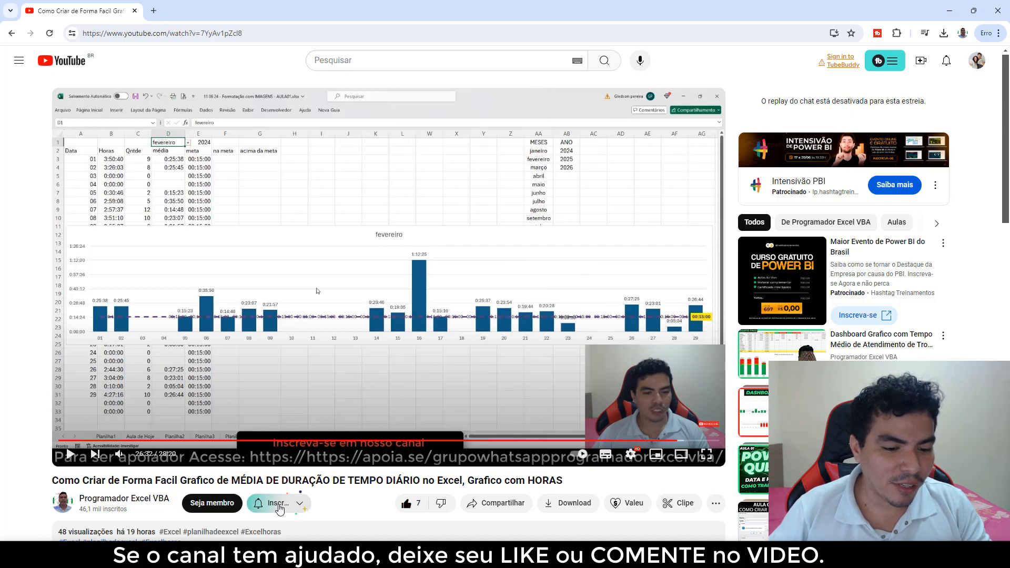
scroll(275, 463, down, 4)
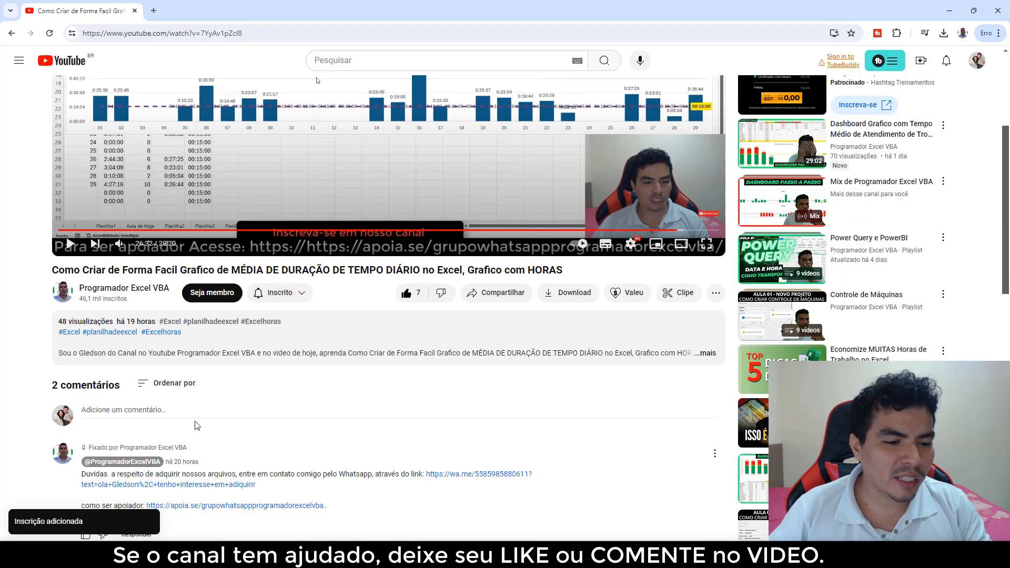
Post the comment "gostei do video" on the YouTube video
click(183, 411)
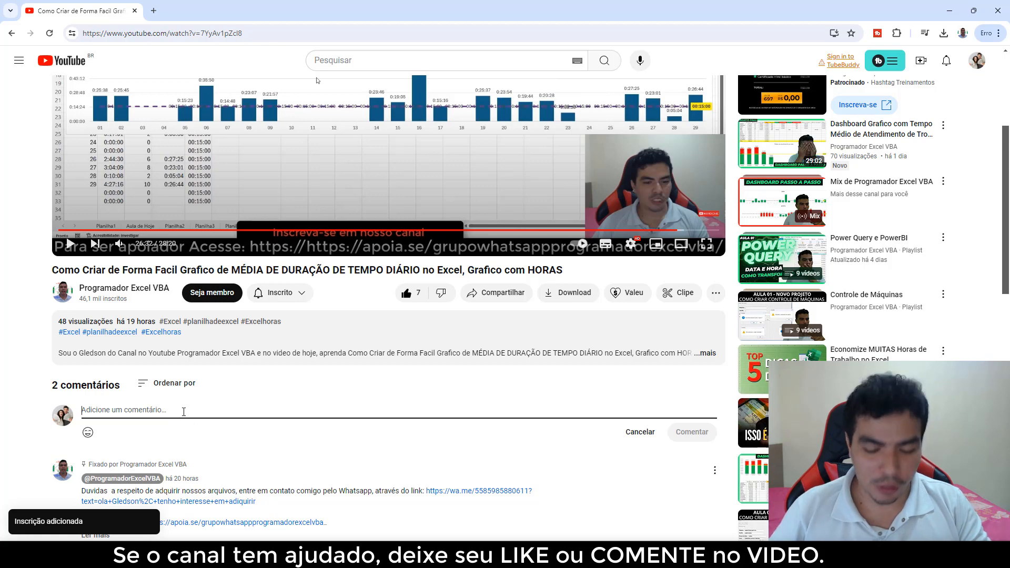
text(o)
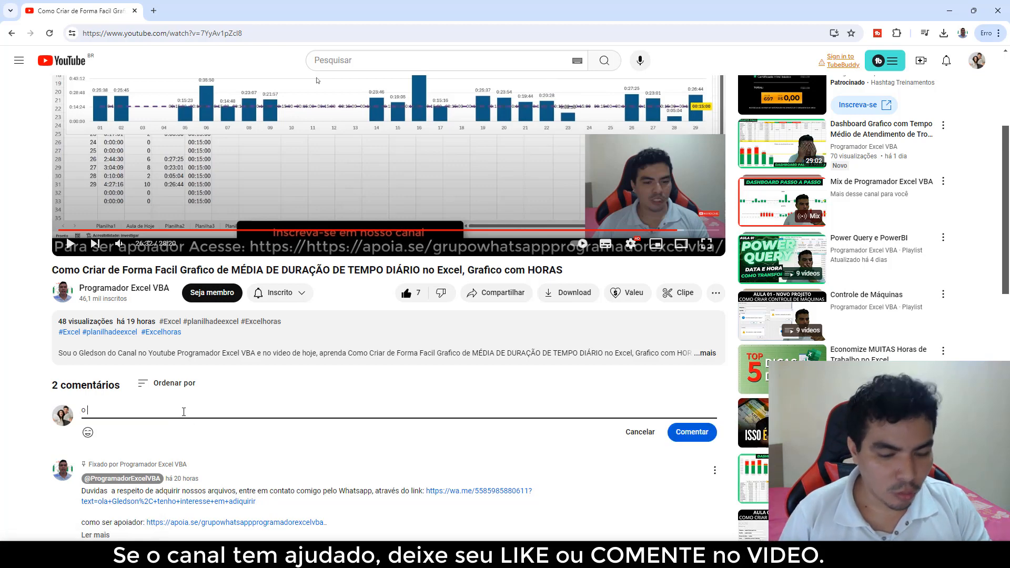
key(BackSpace)
text(gost)
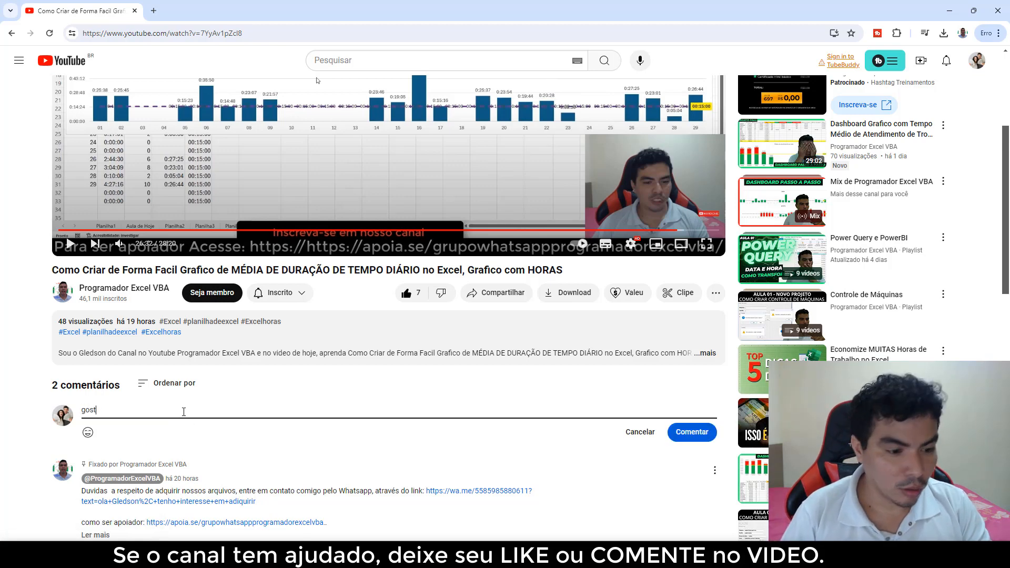
text(ei do video)
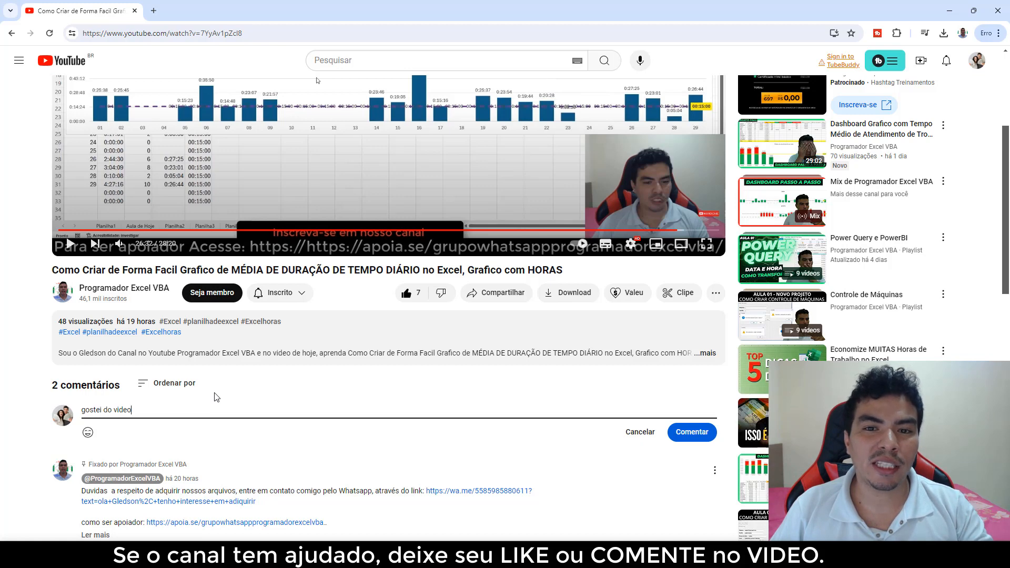
click(674, 436)
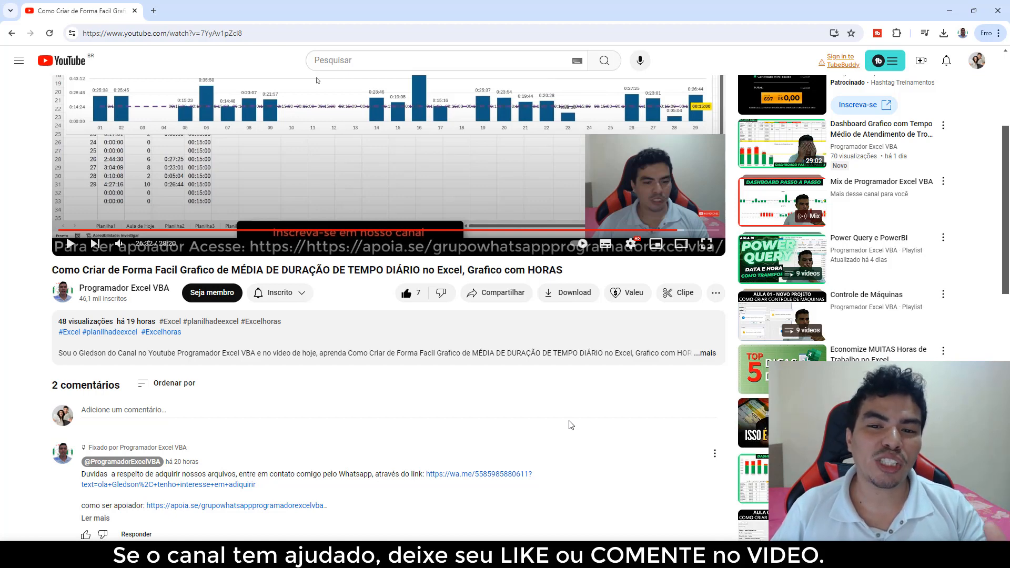
scroll(571, 425, up, 3)
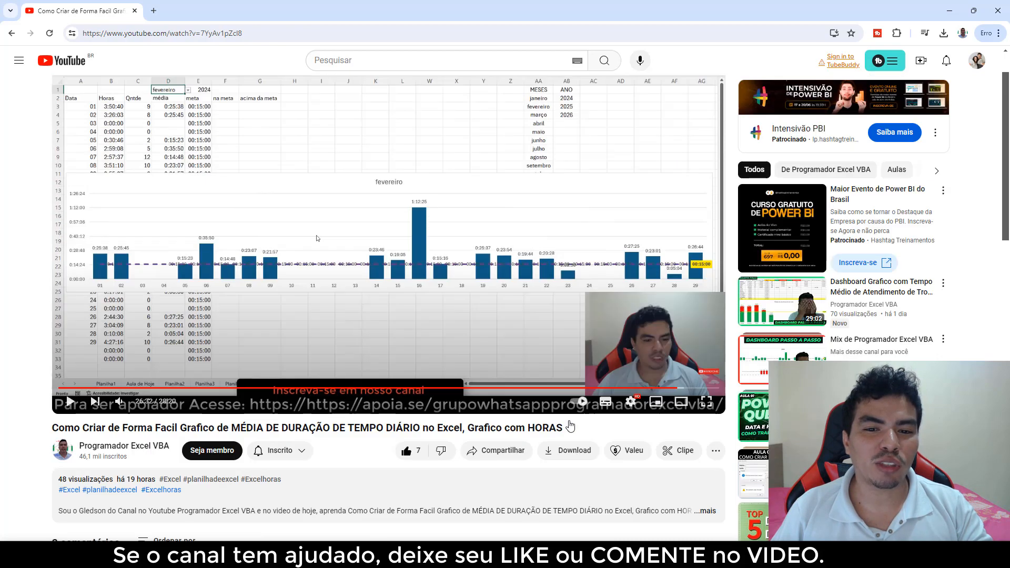